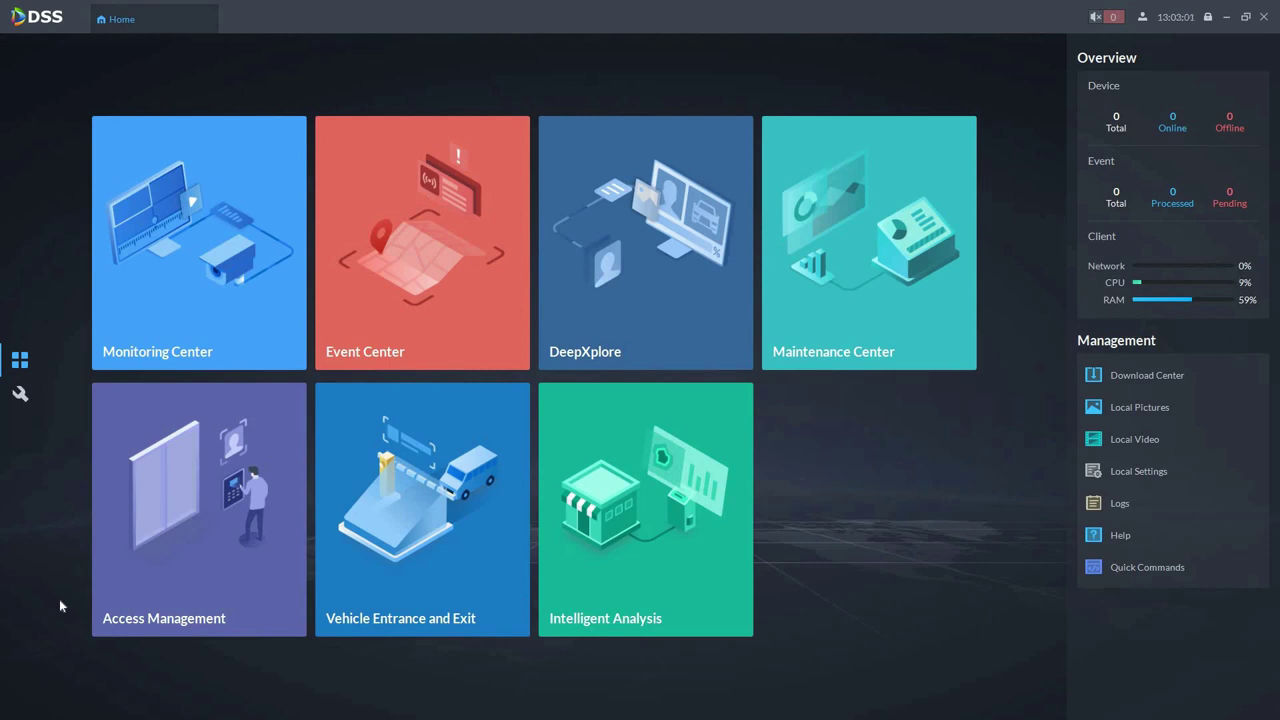
# Open the Device management page from the configuration section
pyautogui.click(20, 395)
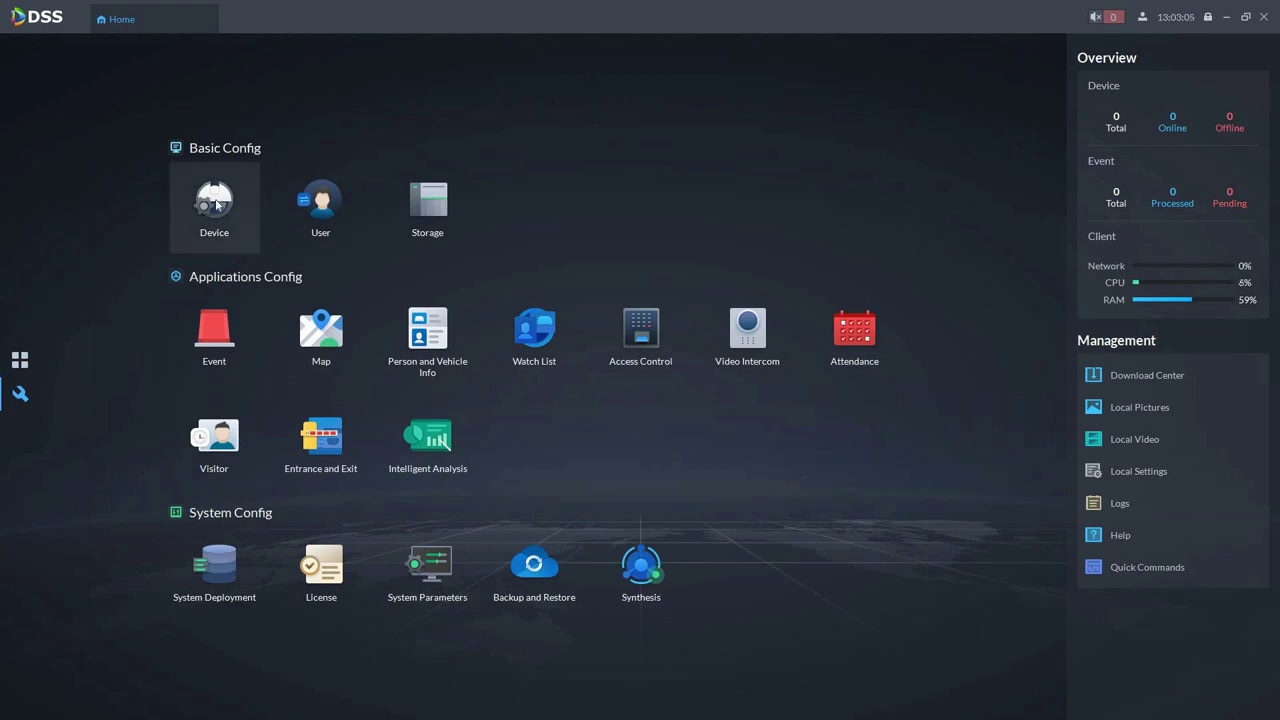
pyautogui.click(214, 203)
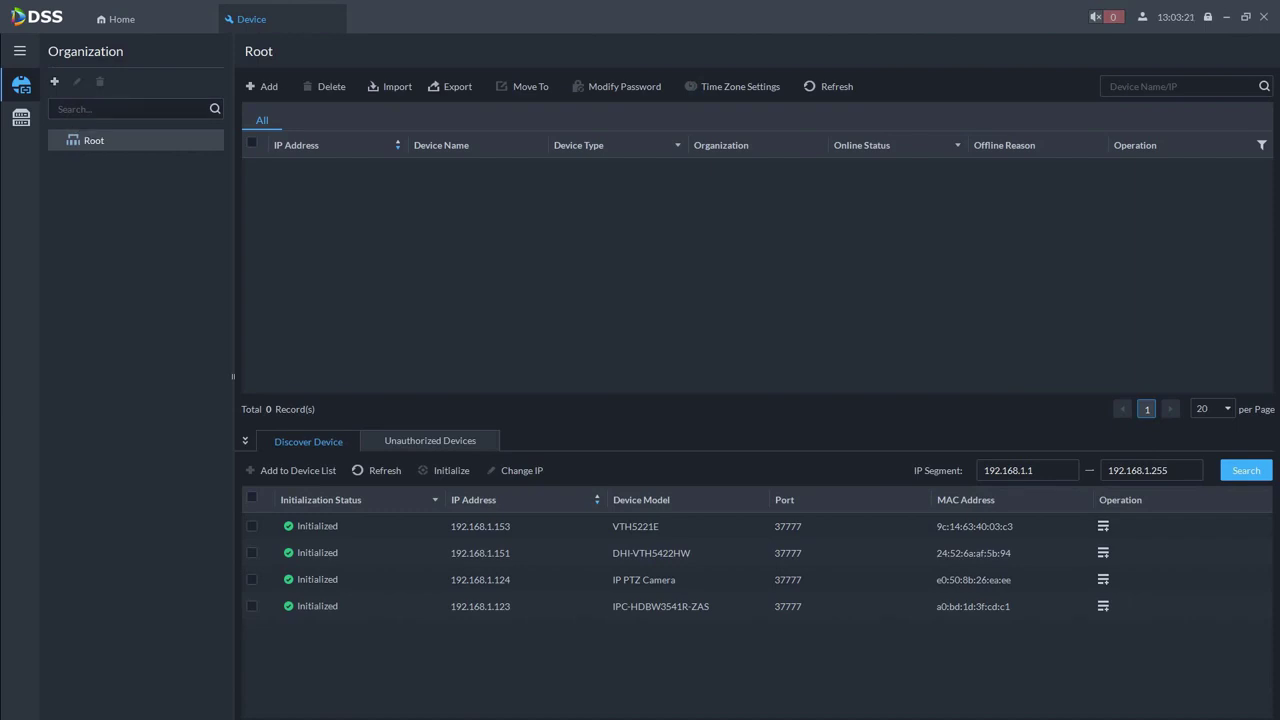
# Create the organizations 'Dahua Iberia' and 'Dahua Italia' under Root
pyautogui.click(56, 83)
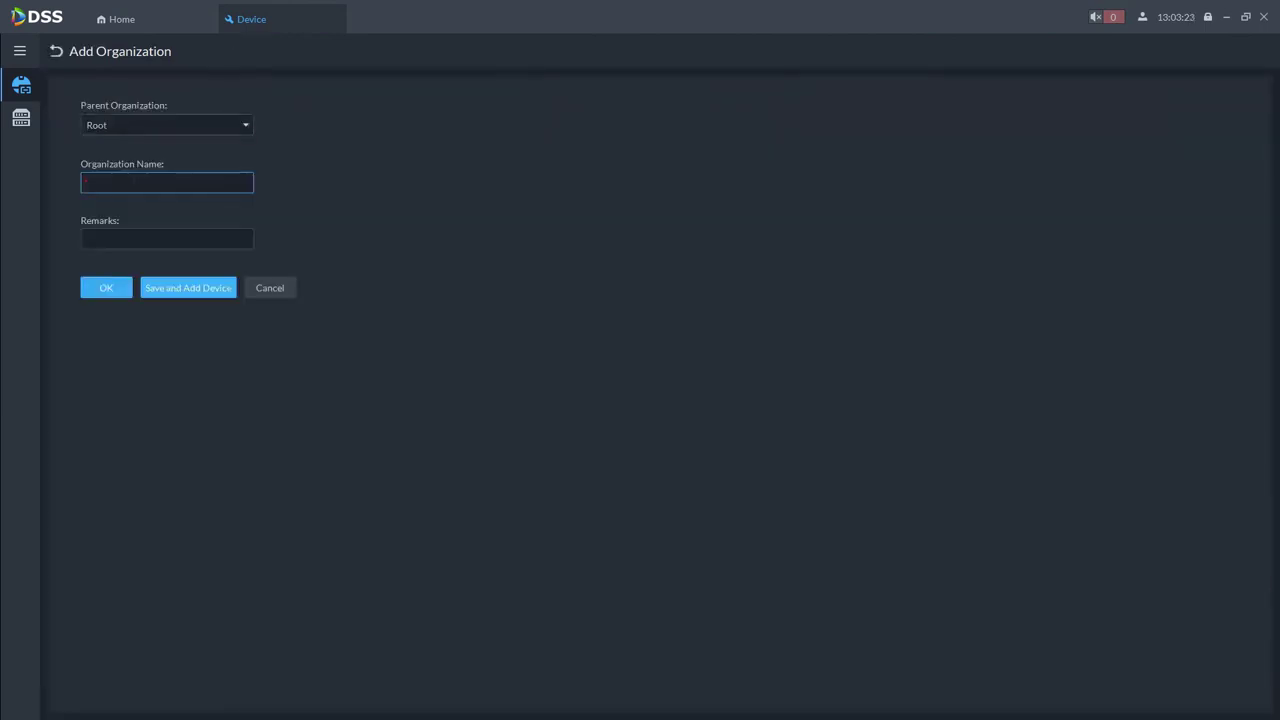
pyautogui.write('Dahua Iberia')
pyautogui.click(106, 288)
pyautogui.click(55, 81)
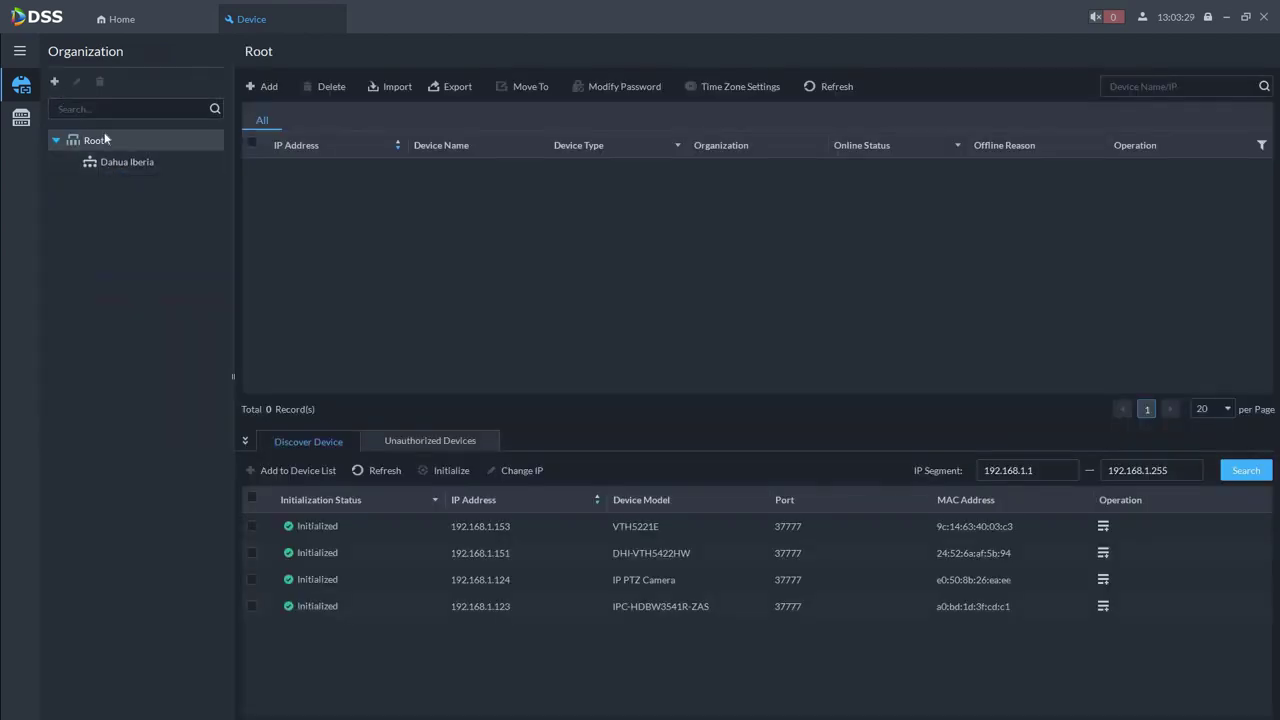
pyautogui.write('Dahua Italia')
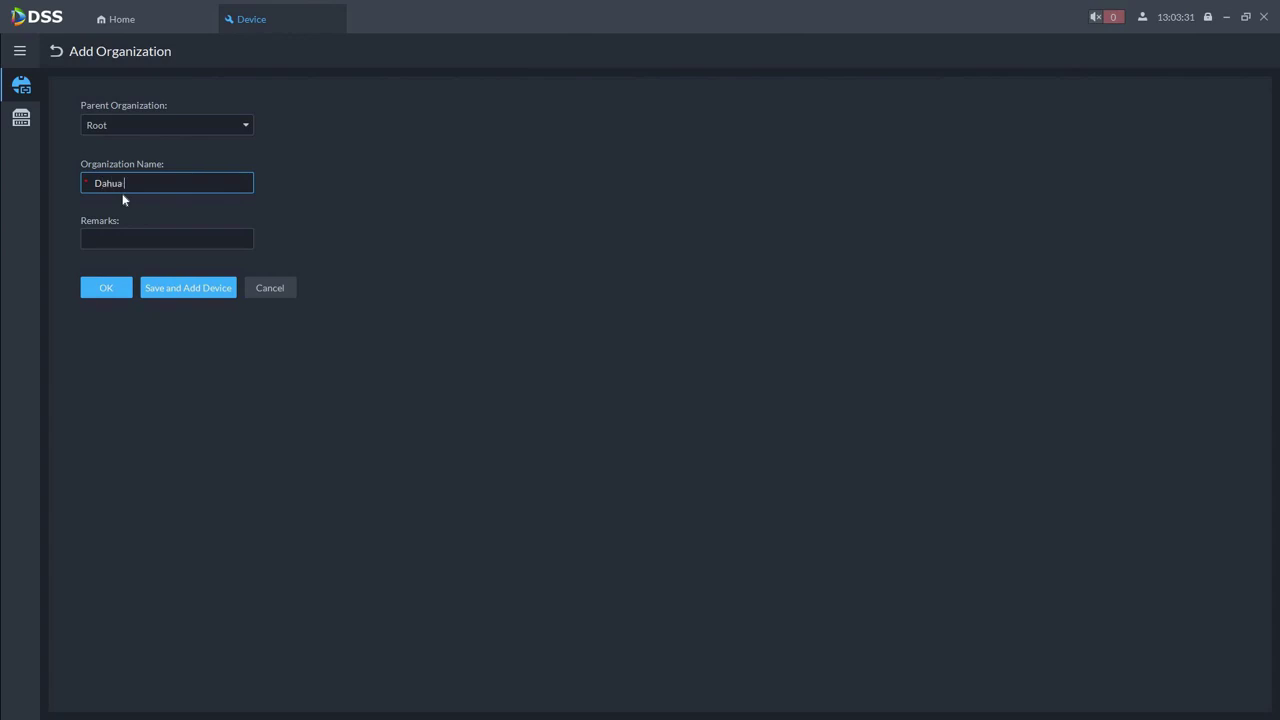
pyautogui.click(106, 290)
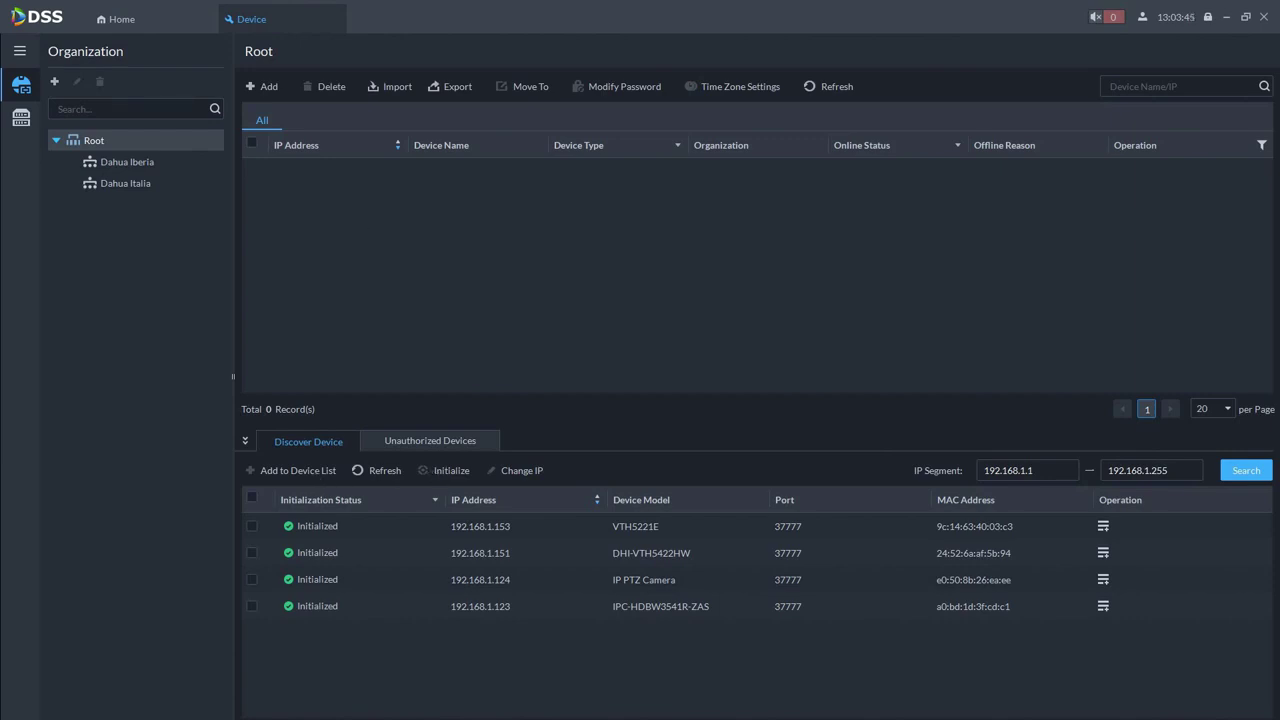
# Search the IP segment 192.168.1.1–192.168.1.255 for devices
pyautogui.click(1008, 470)
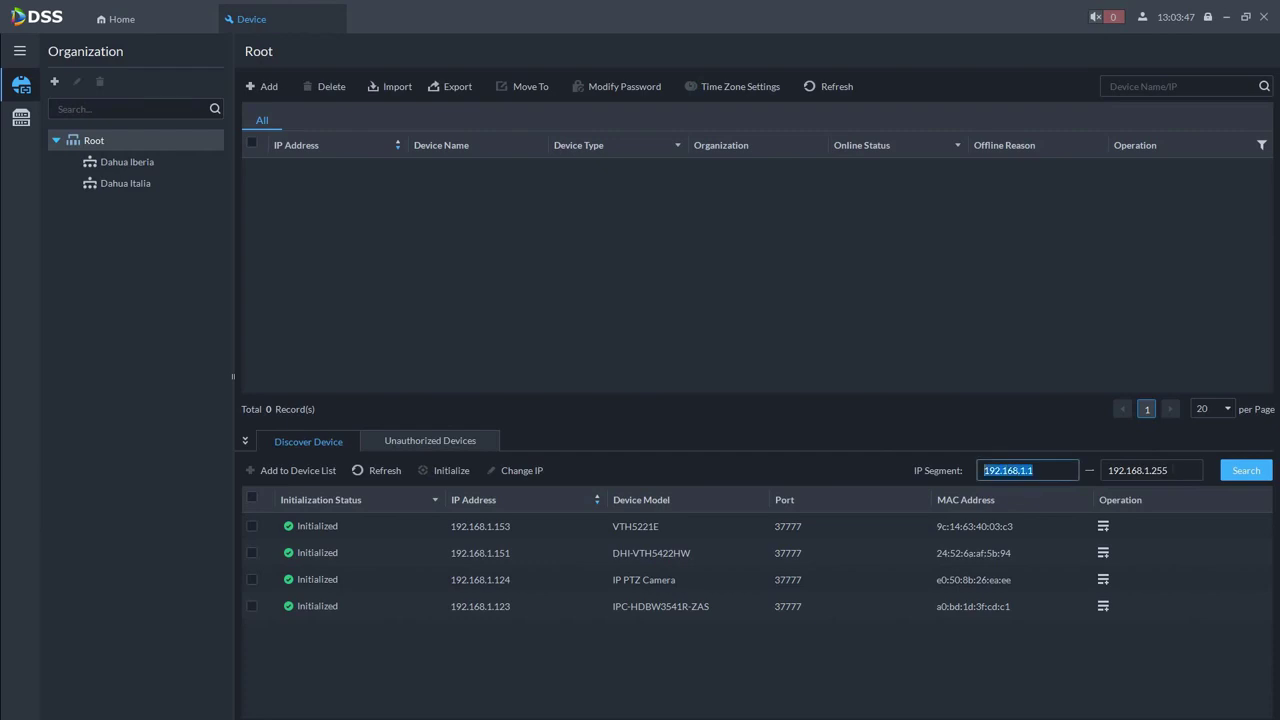
pyautogui.click(1138, 470)
pyautogui.click(1008, 470)
pyautogui.click(1138, 470)
pyautogui.click(1008, 470)
pyautogui.click(1183, 470)
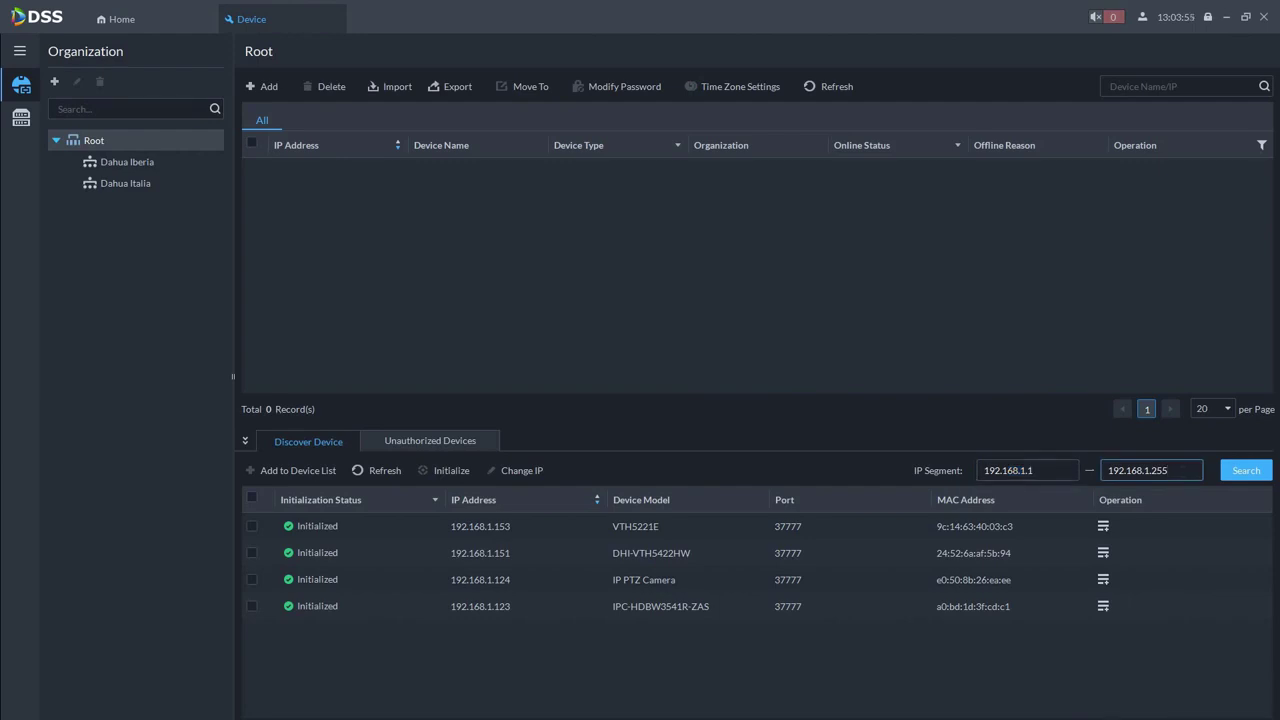
pyautogui.hotkey('shift', 'Tab')
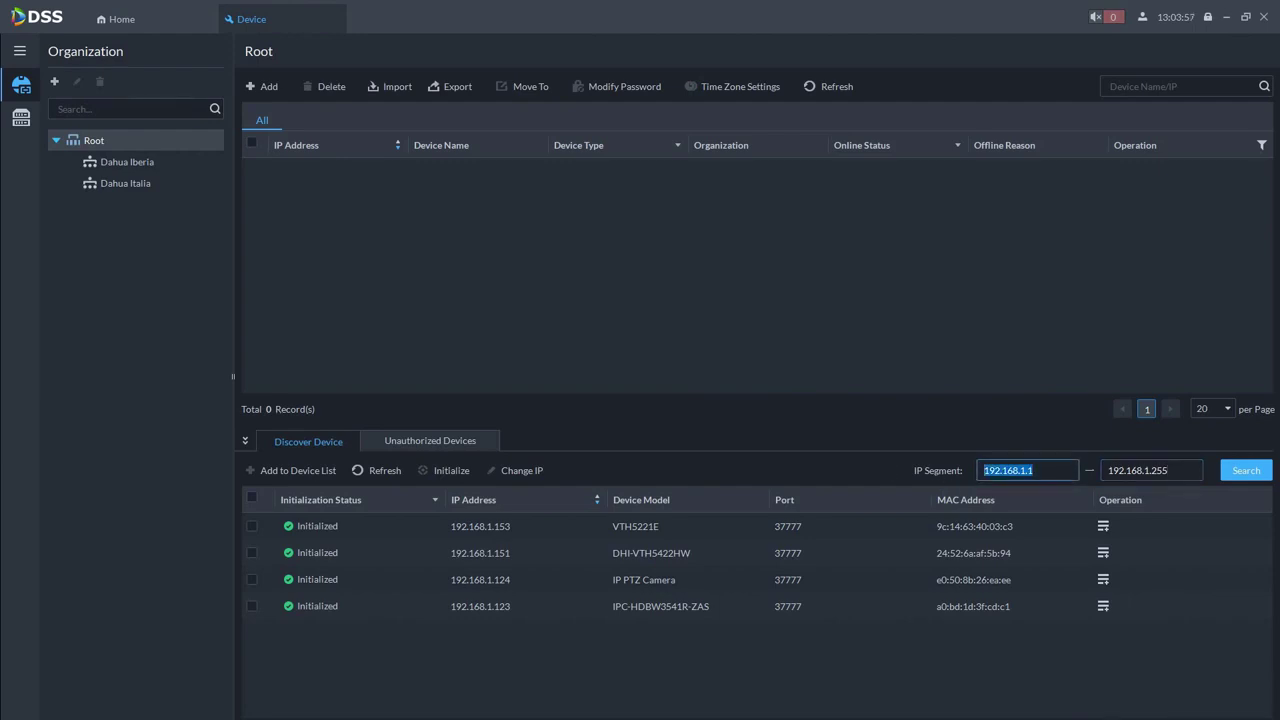
pyautogui.press('Tab')
pyautogui.click(1242, 472)
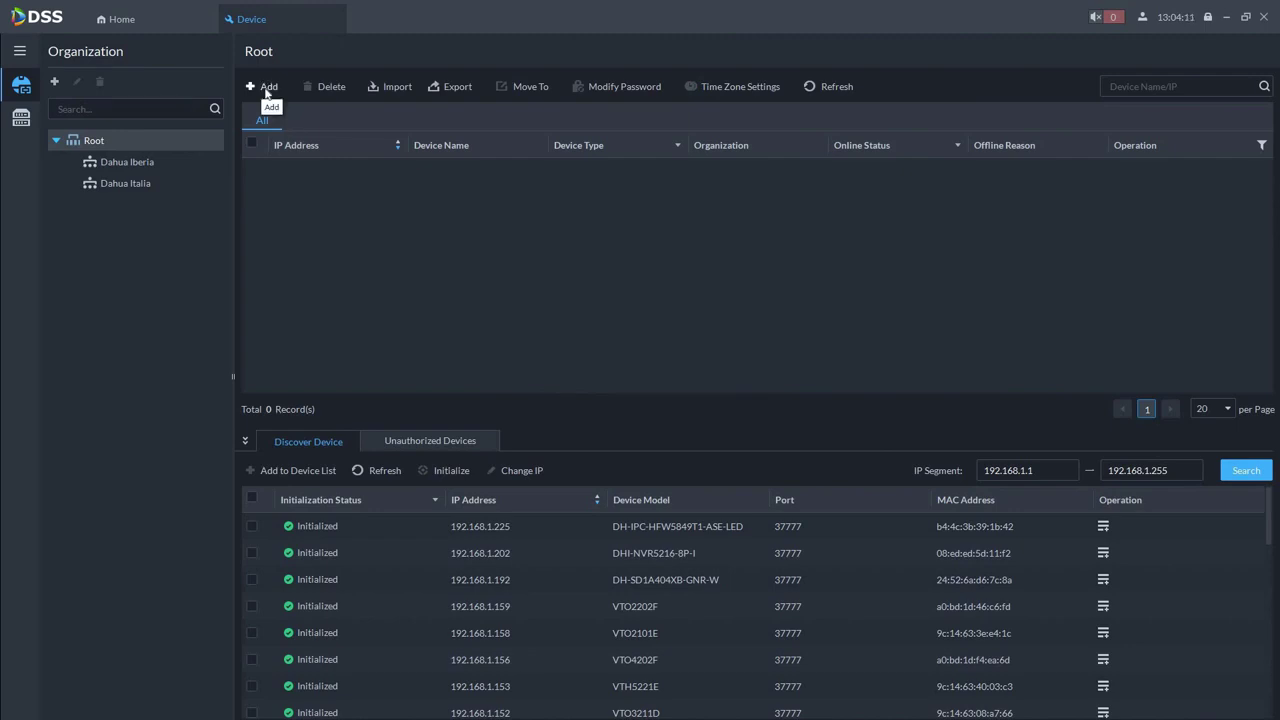
# Start a new device with IP Address add mode, Dahua protocol and Encoder category
pyautogui.click(269, 86)
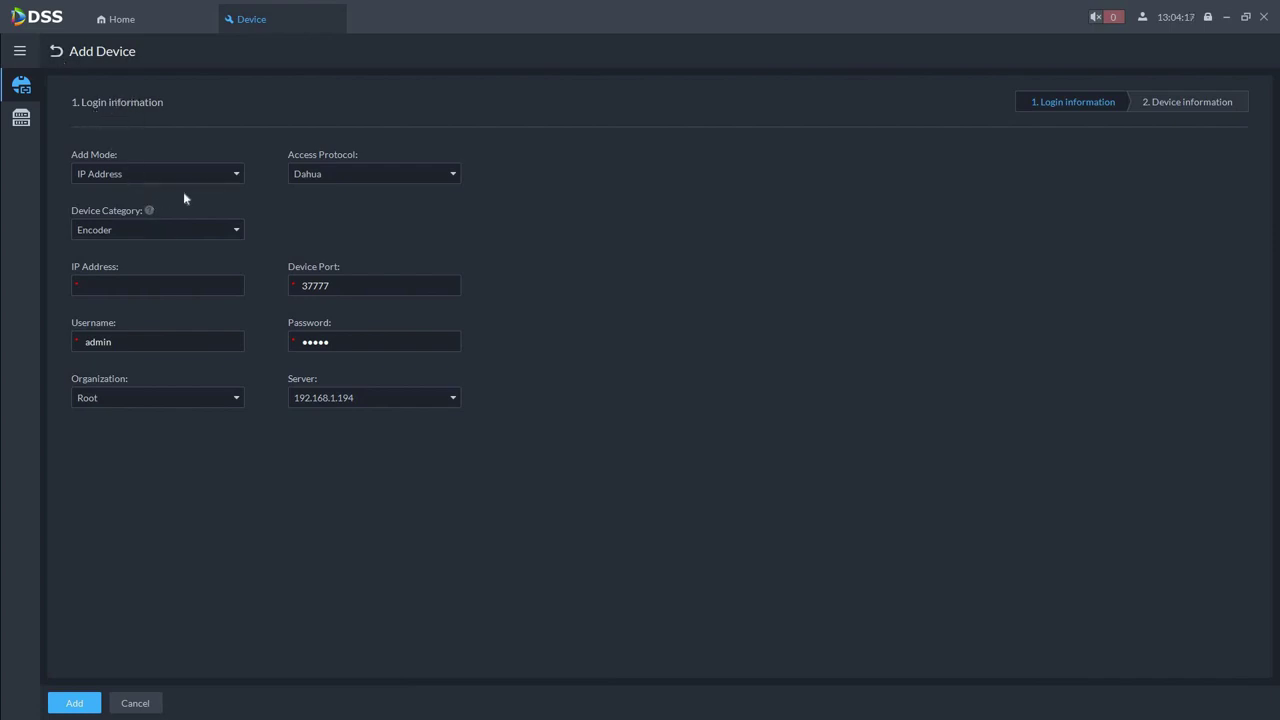
pyautogui.click(237, 176)
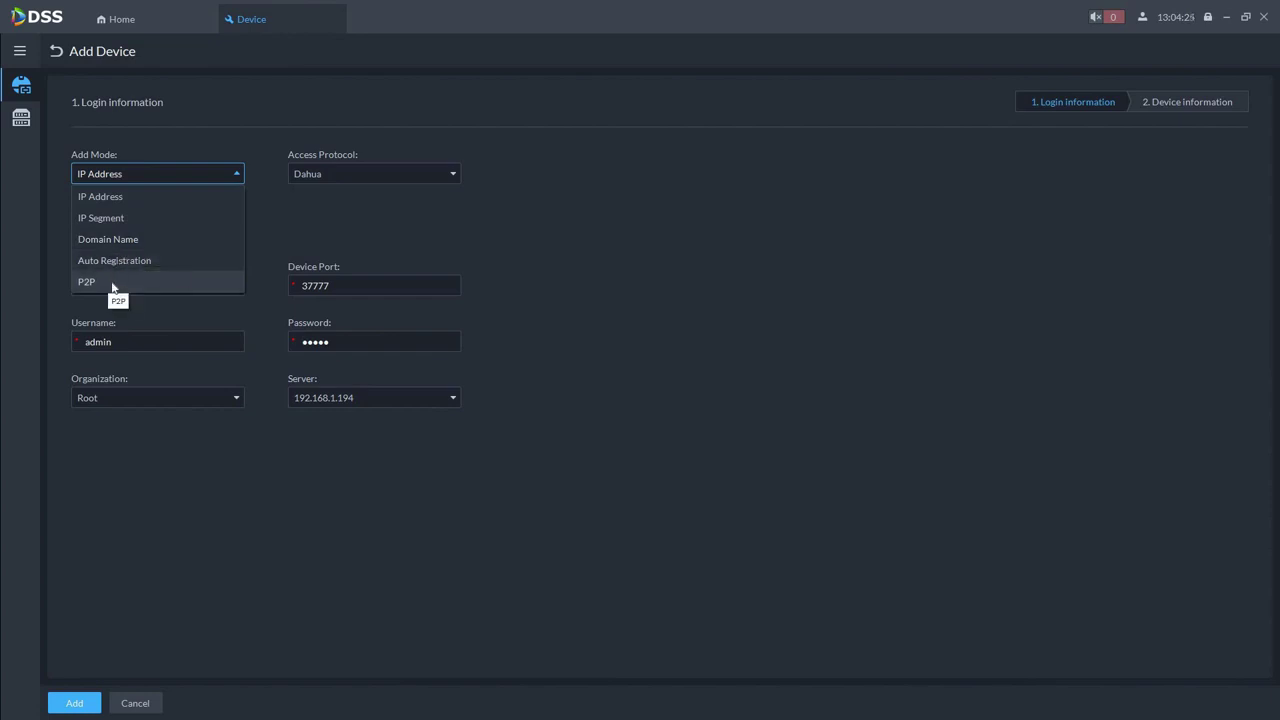
pyautogui.click(408, 175)
pyautogui.click(408, 175)
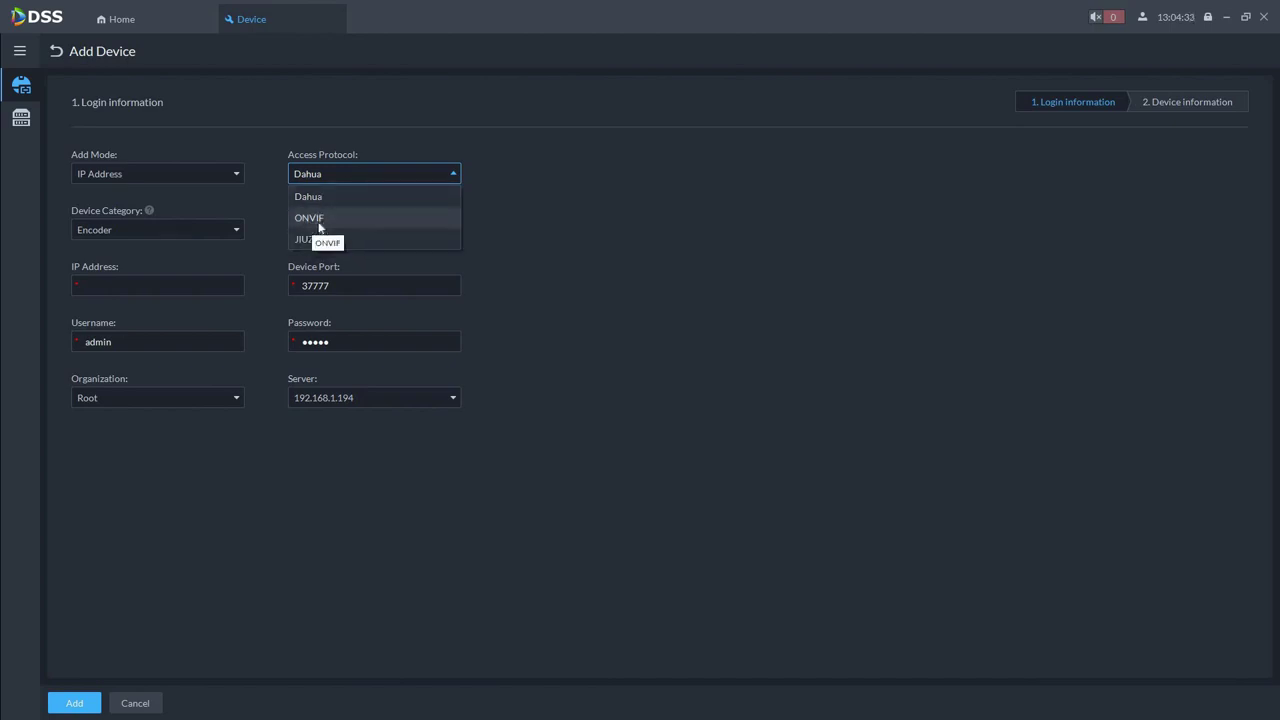
pyautogui.click(239, 231)
pyautogui.click(239, 232)
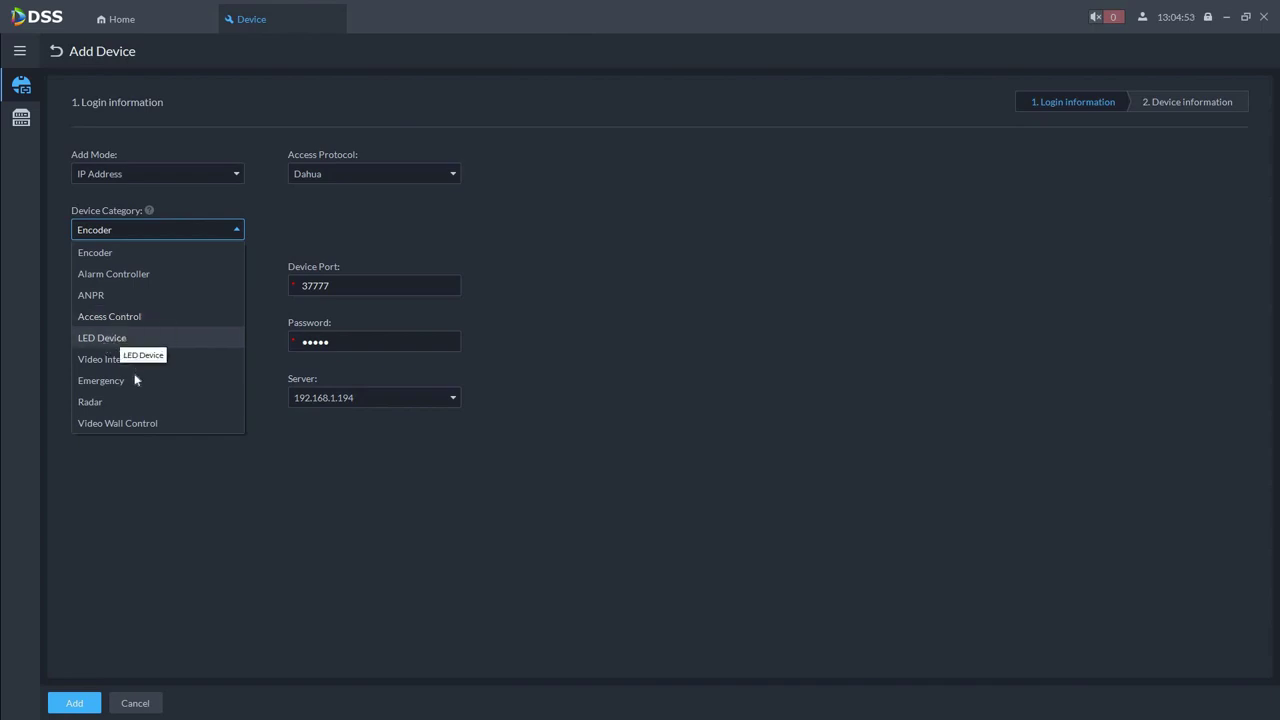
pyautogui.click(140, 252)
pyautogui.click(148, 285)
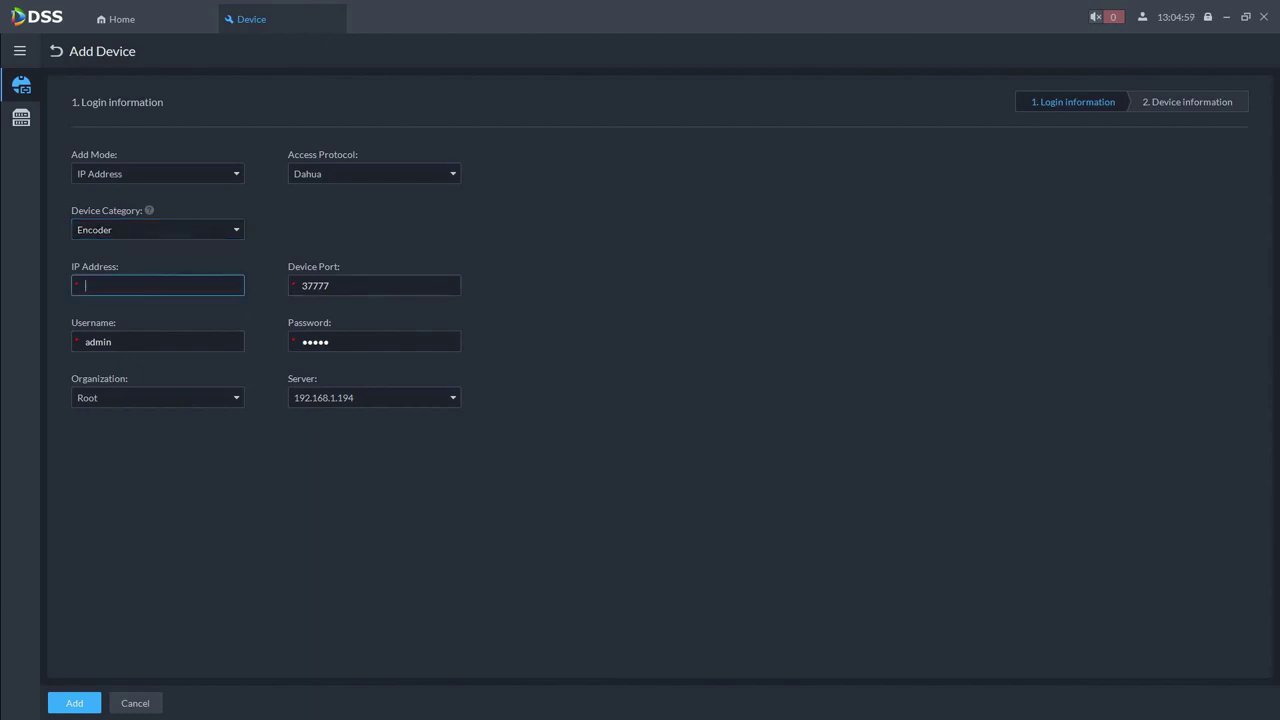
# Enter IP address 192.168.1.225 and the device's login password
pyautogui.write('192.168.1.225')
pyautogui.press('Tab')
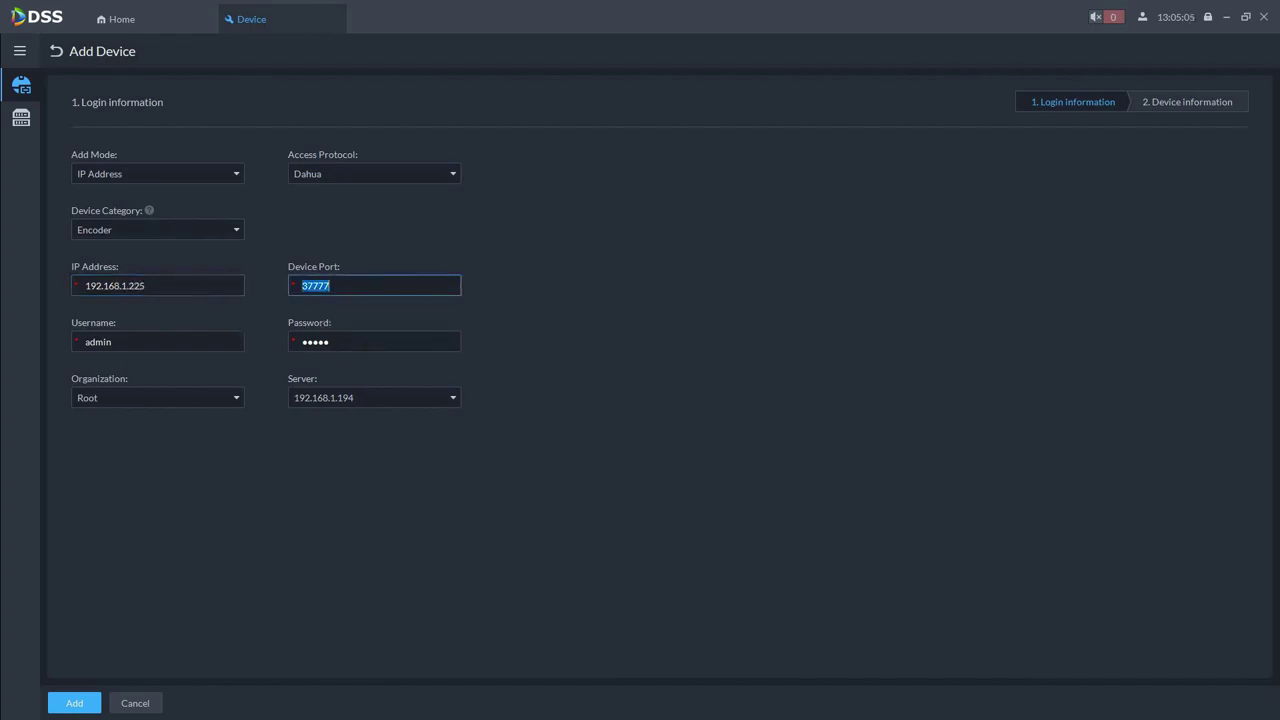
pyautogui.click(112, 342)
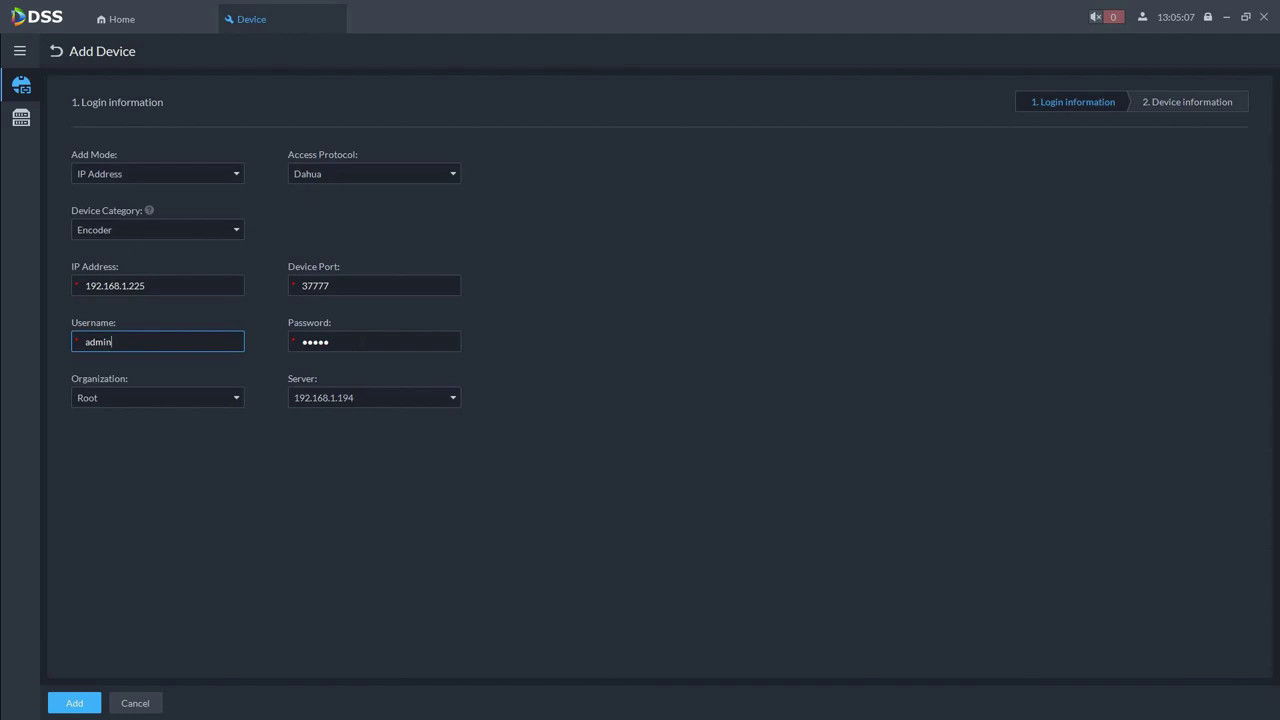
pyautogui.click(380, 342)
pyautogui.write('123')
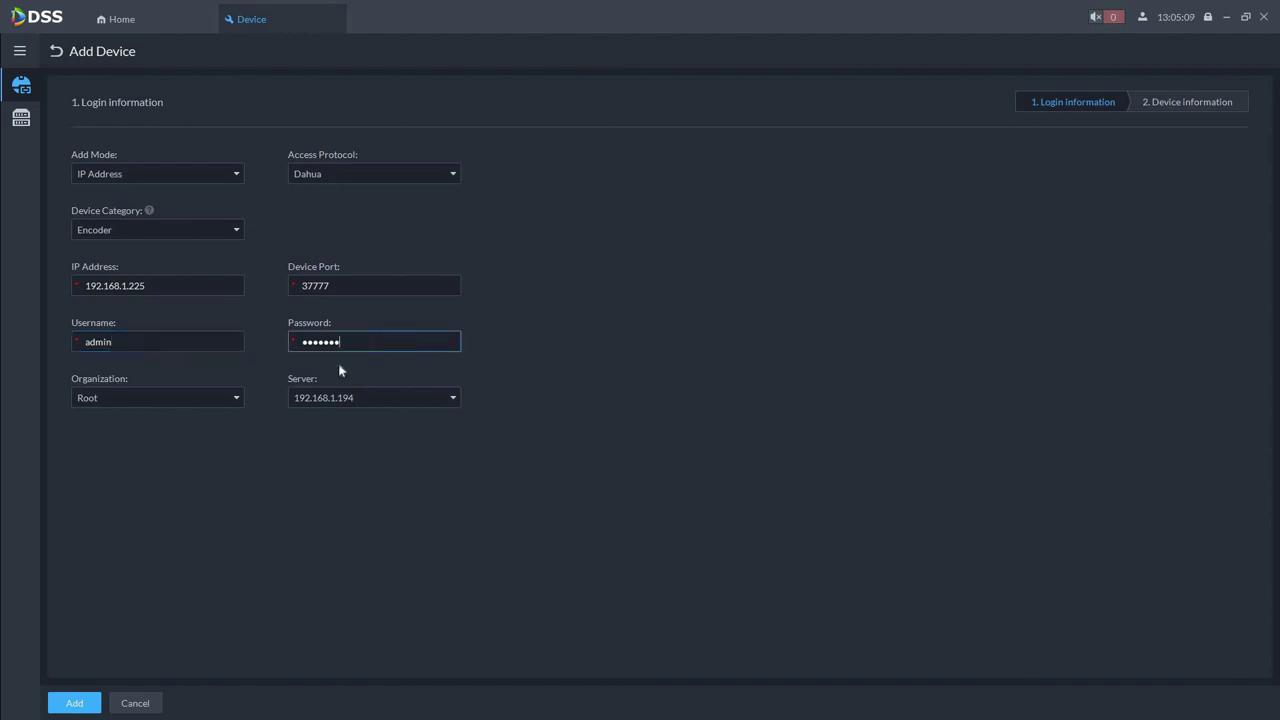
# Keep organization Root and server 192.168.1.194, then submit the login details
pyautogui.click(237, 404)
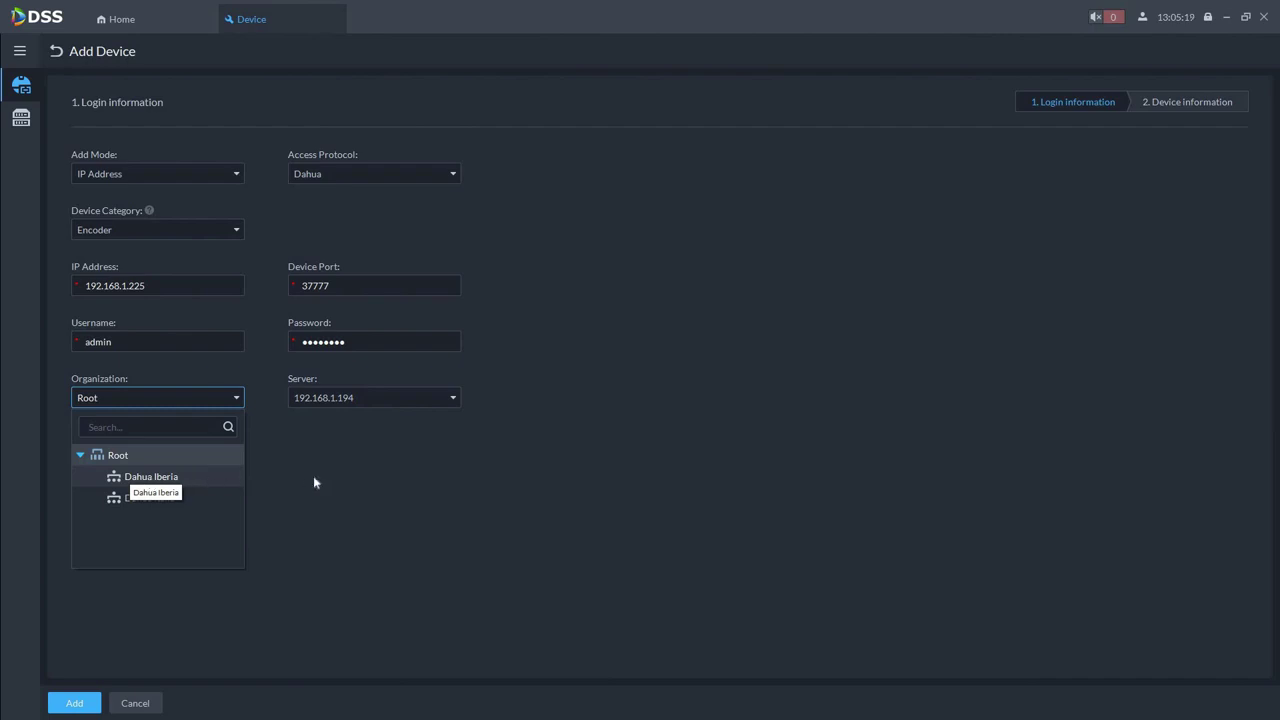
pyautogui.click(390, 412)
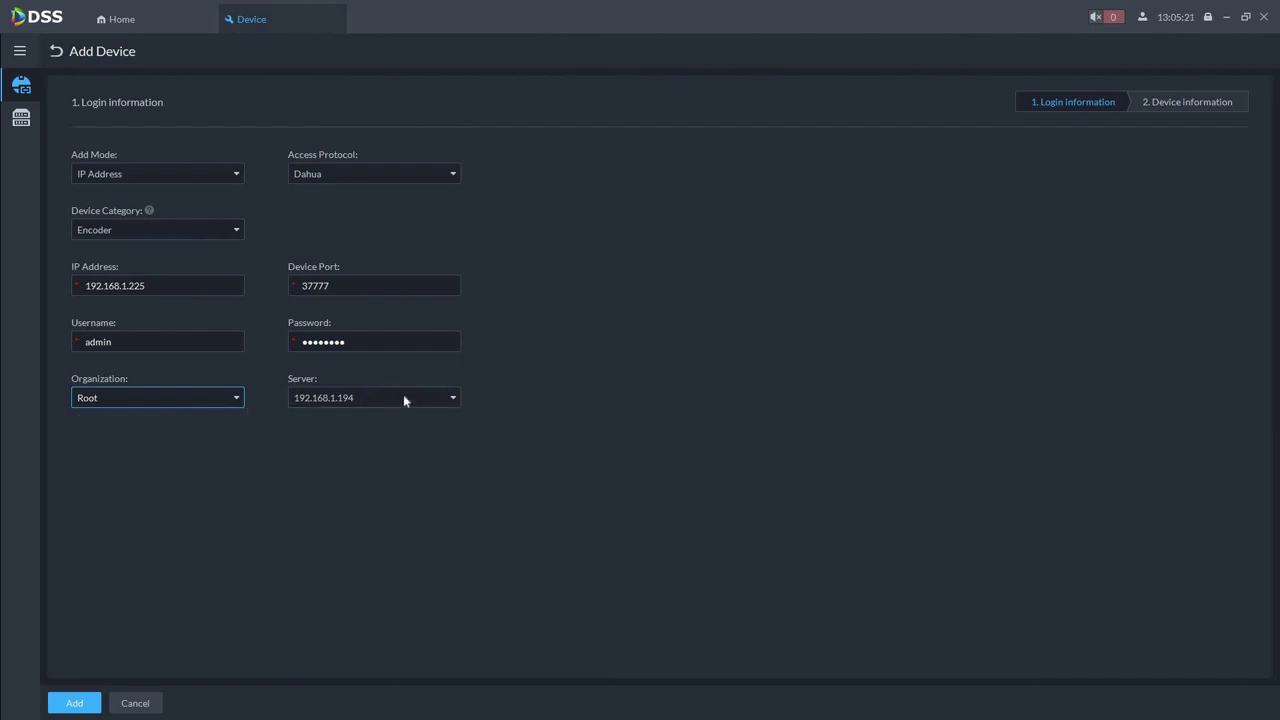
pyautogui.click(404, 398)
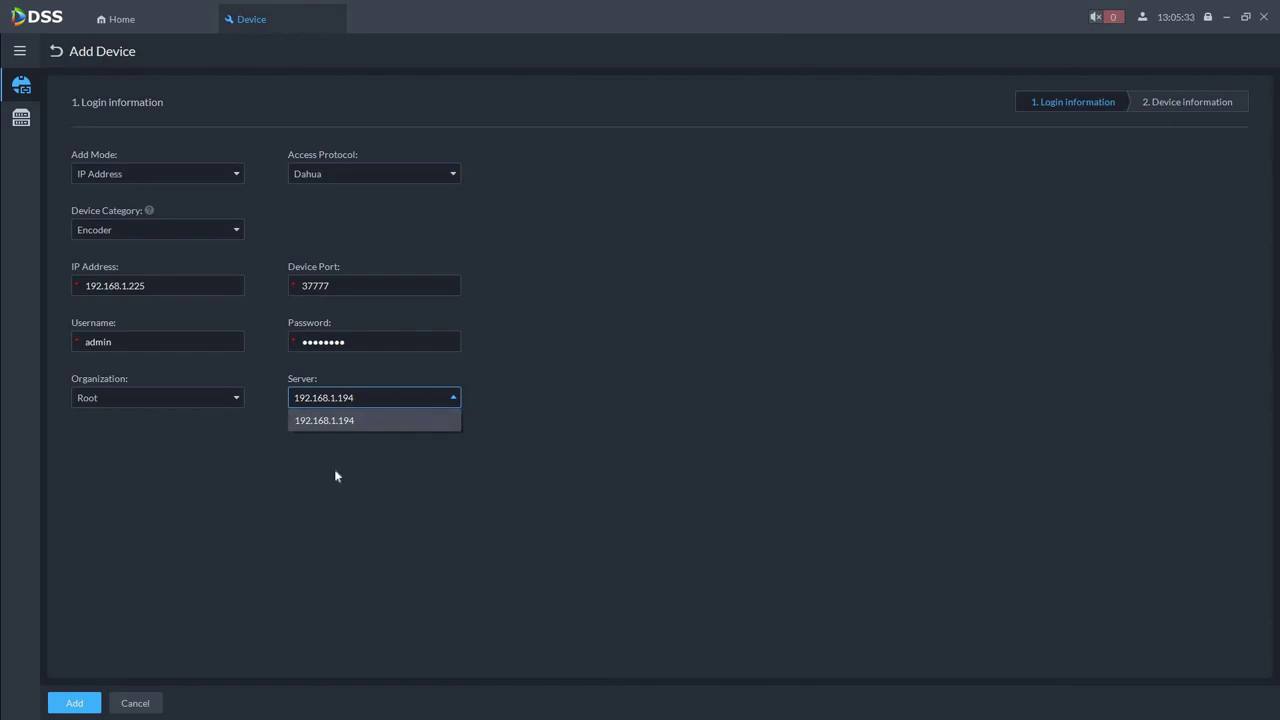
pyautogui.click(116, 680)
pyautogui.click(74, 704)
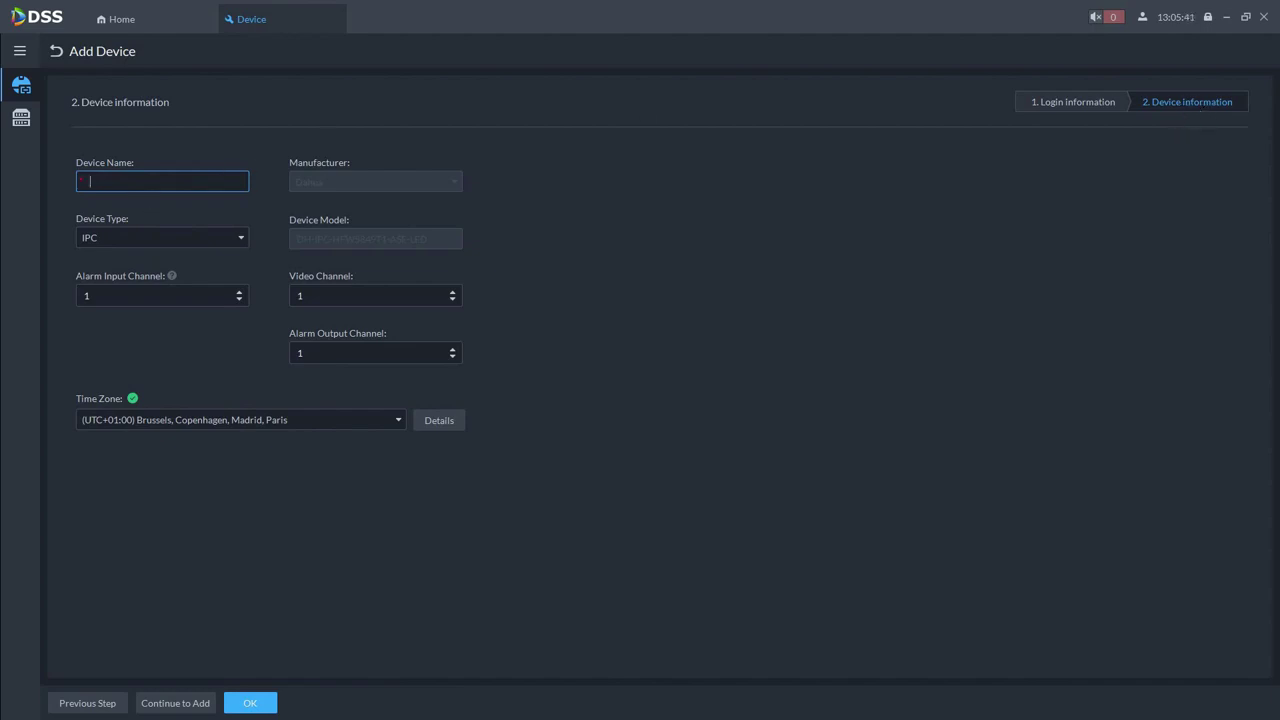
# Name the device 'Full Color 2.0', keep device type IPC, and save it
pyautogui.write('Full Color 2.0')
pyautogui.click(241, 240)
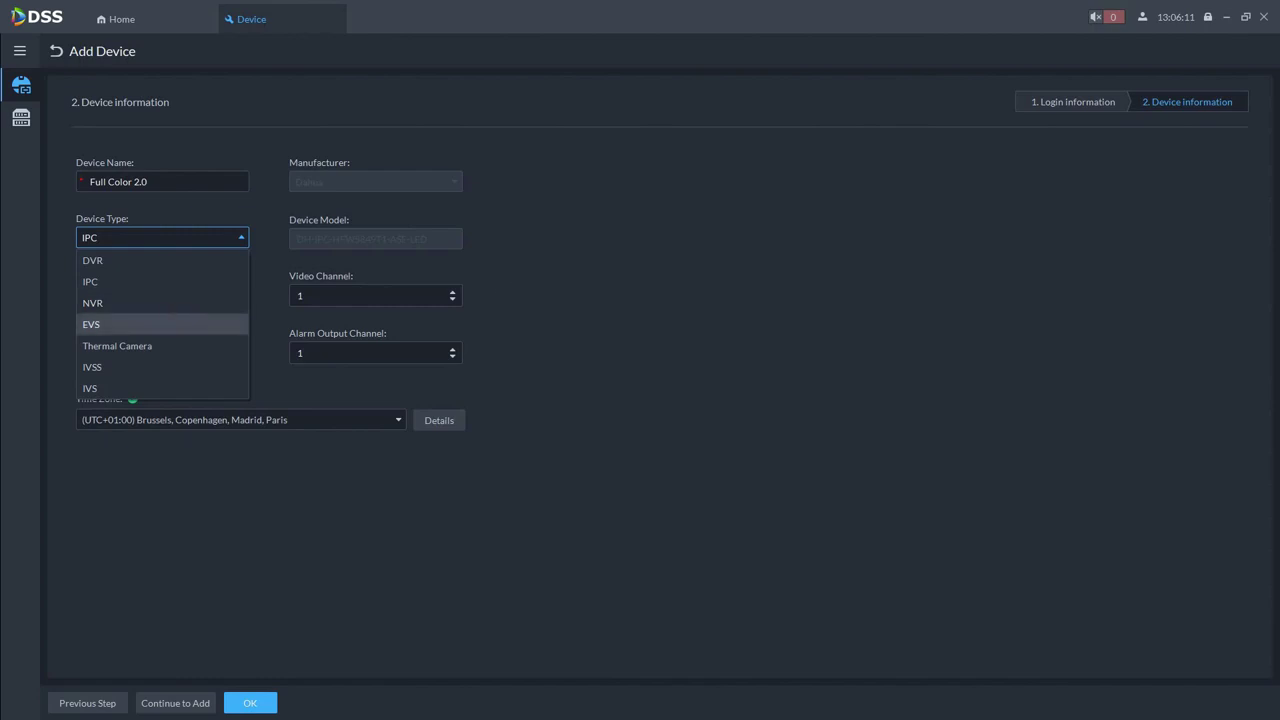
pyautogui.press('Escape')
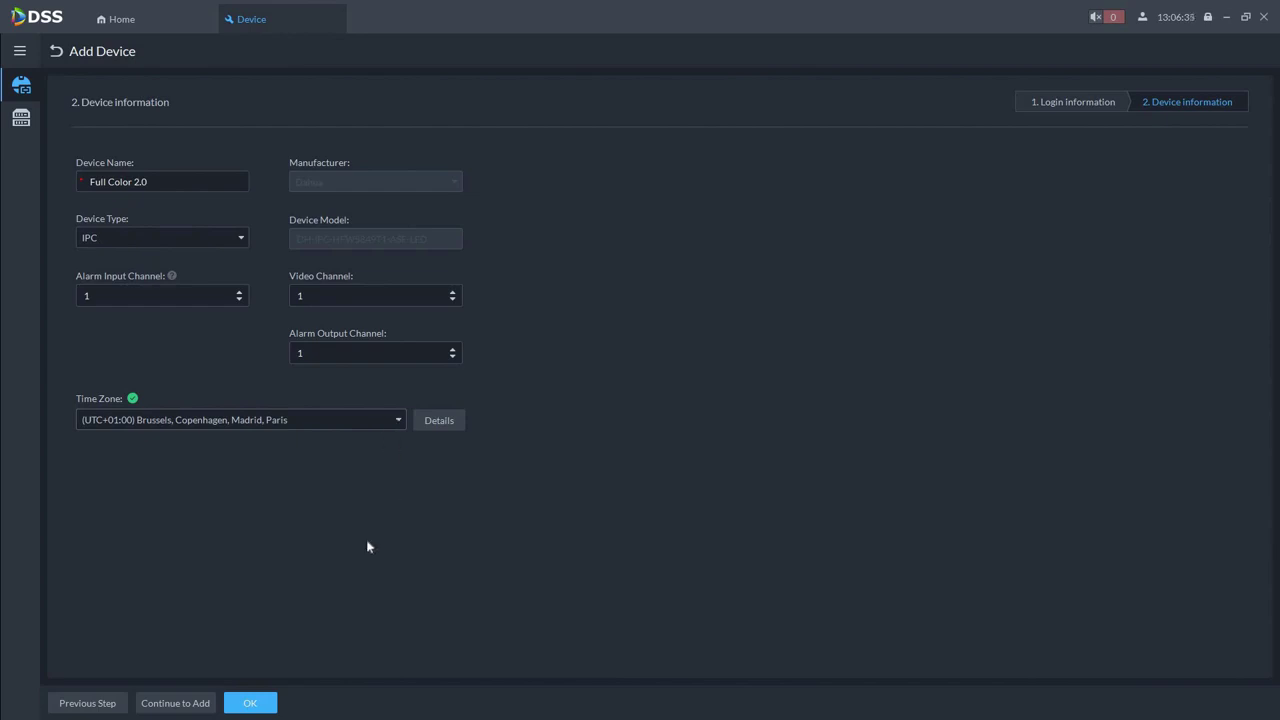
pyautogui.click(250, 704)
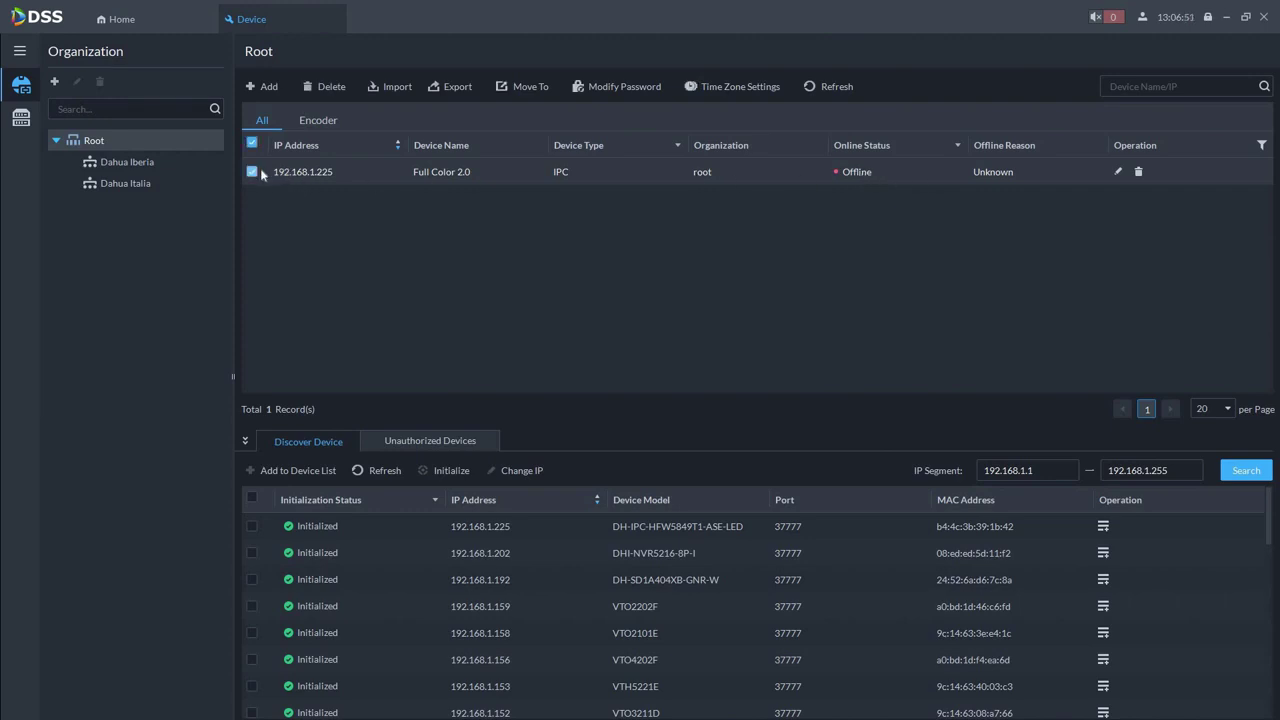
pyautogui.click(824, 88)
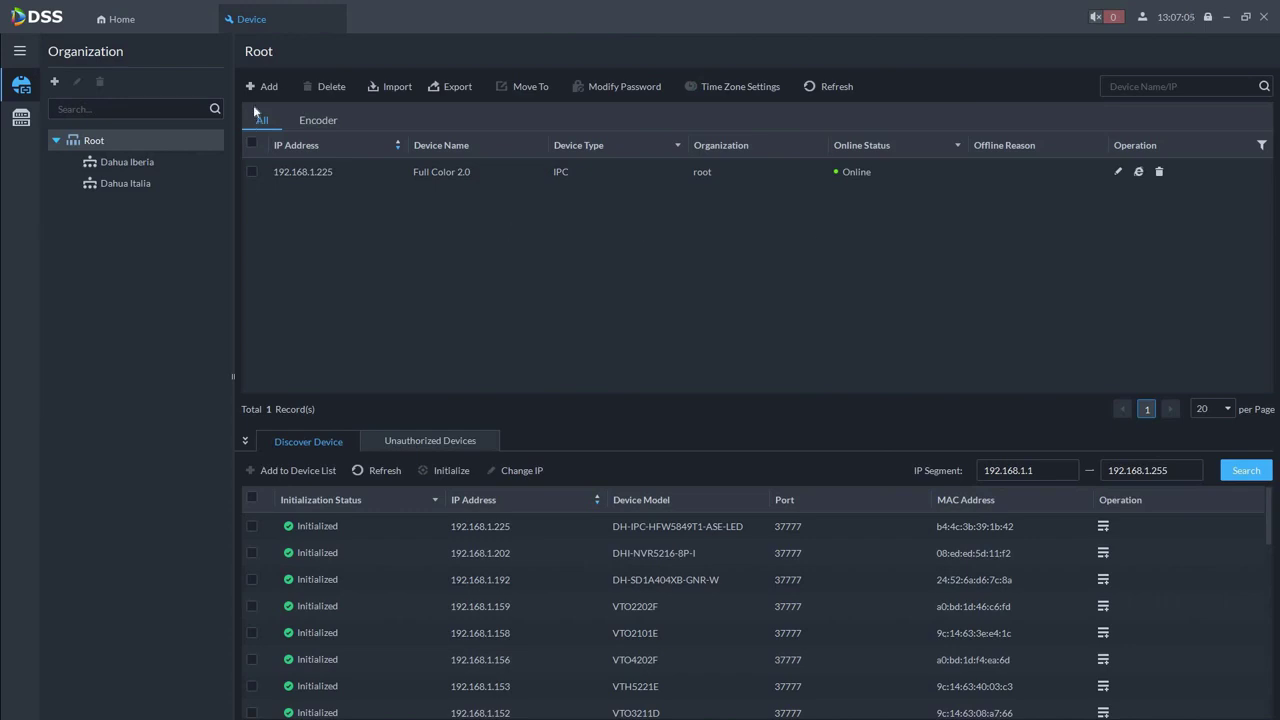
pyautogui.click(251, 172)
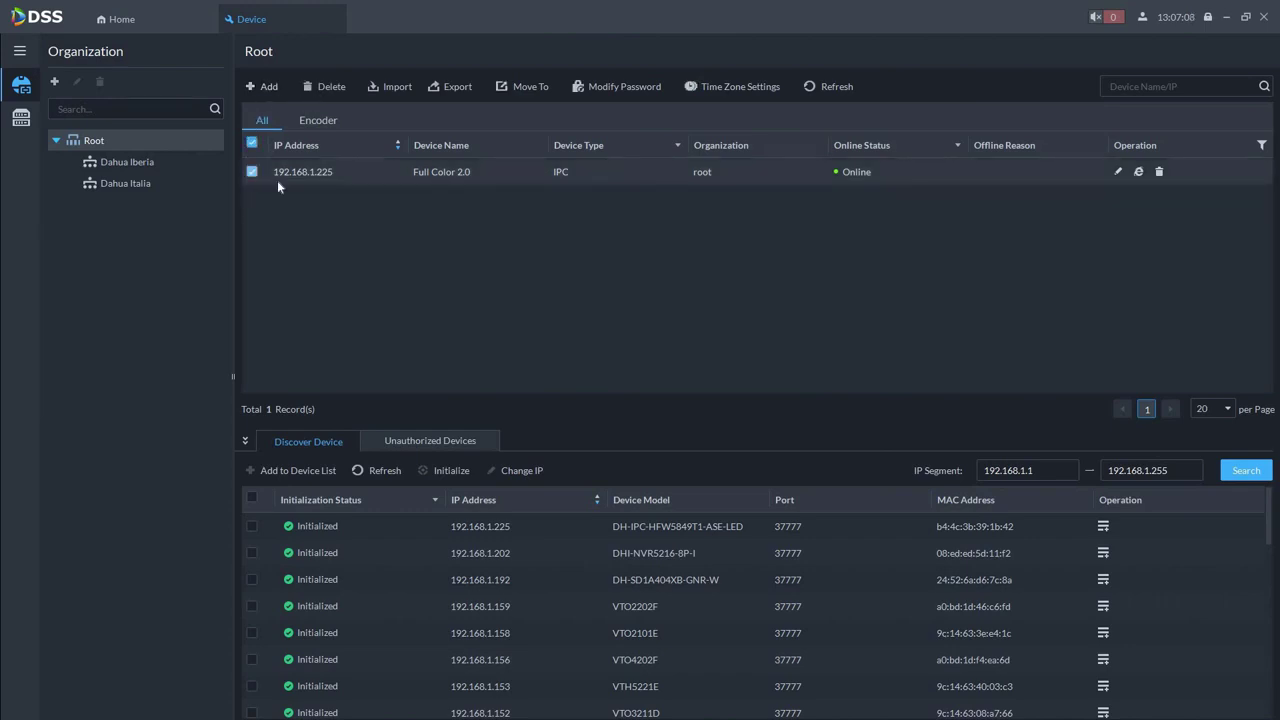
pyautogui.click(320, 90)
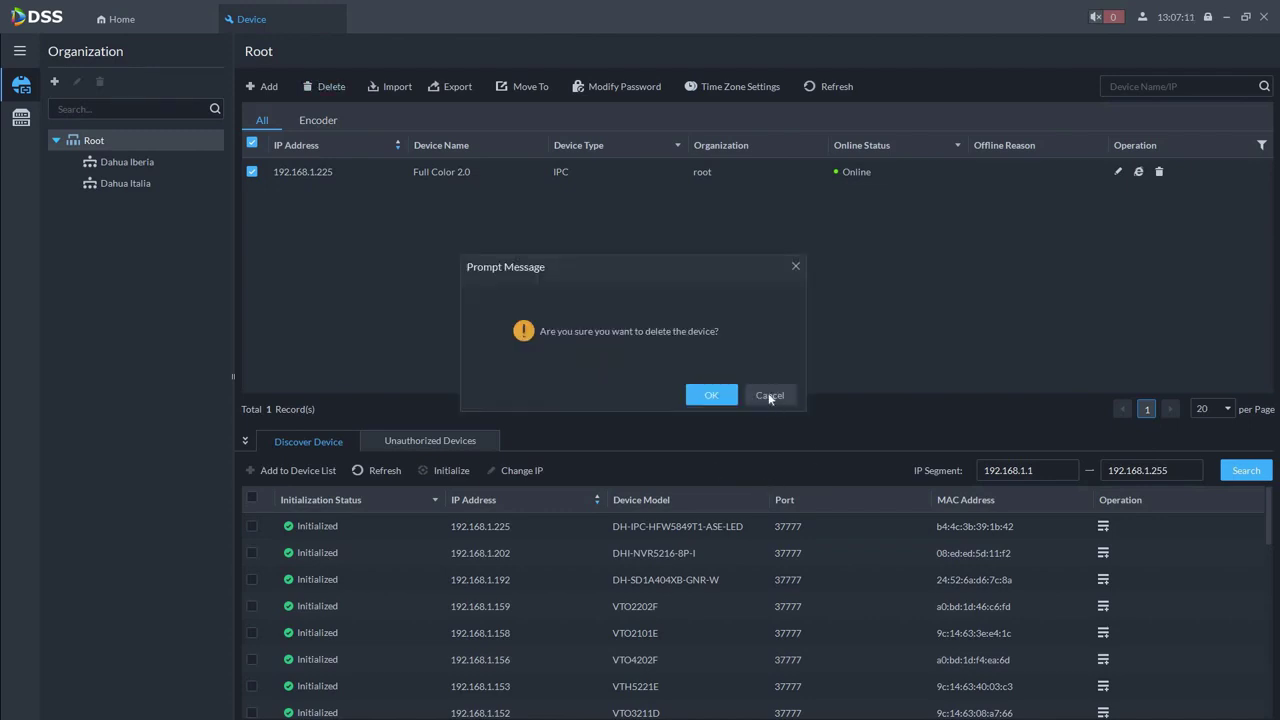
pyautogui.click(769, 396)
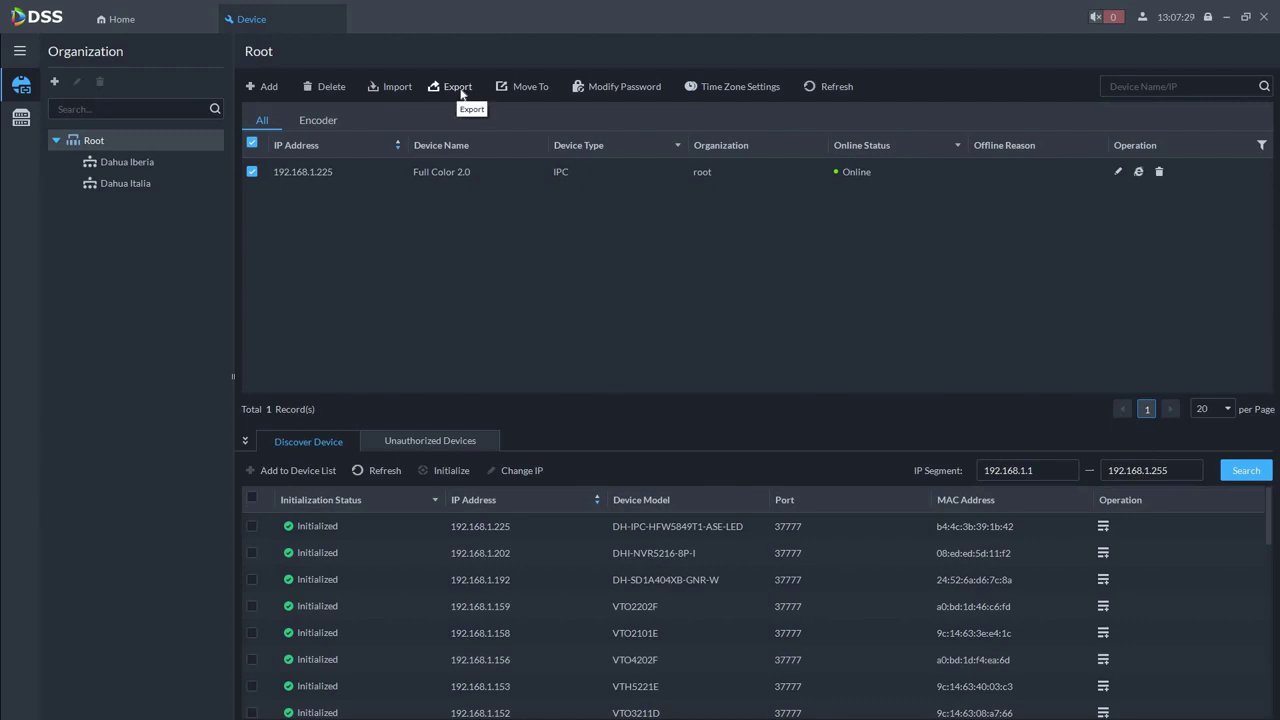
pyautogui.click(460, 90)
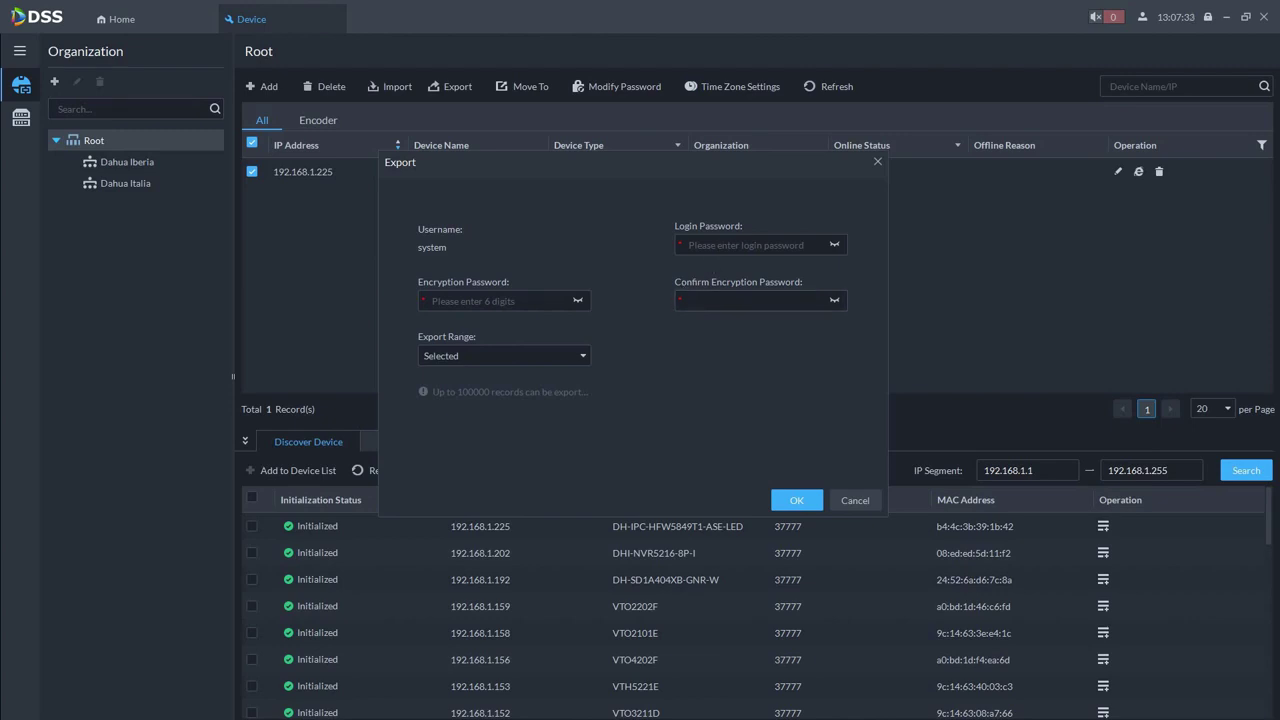
pyautogui.click(740, 245)
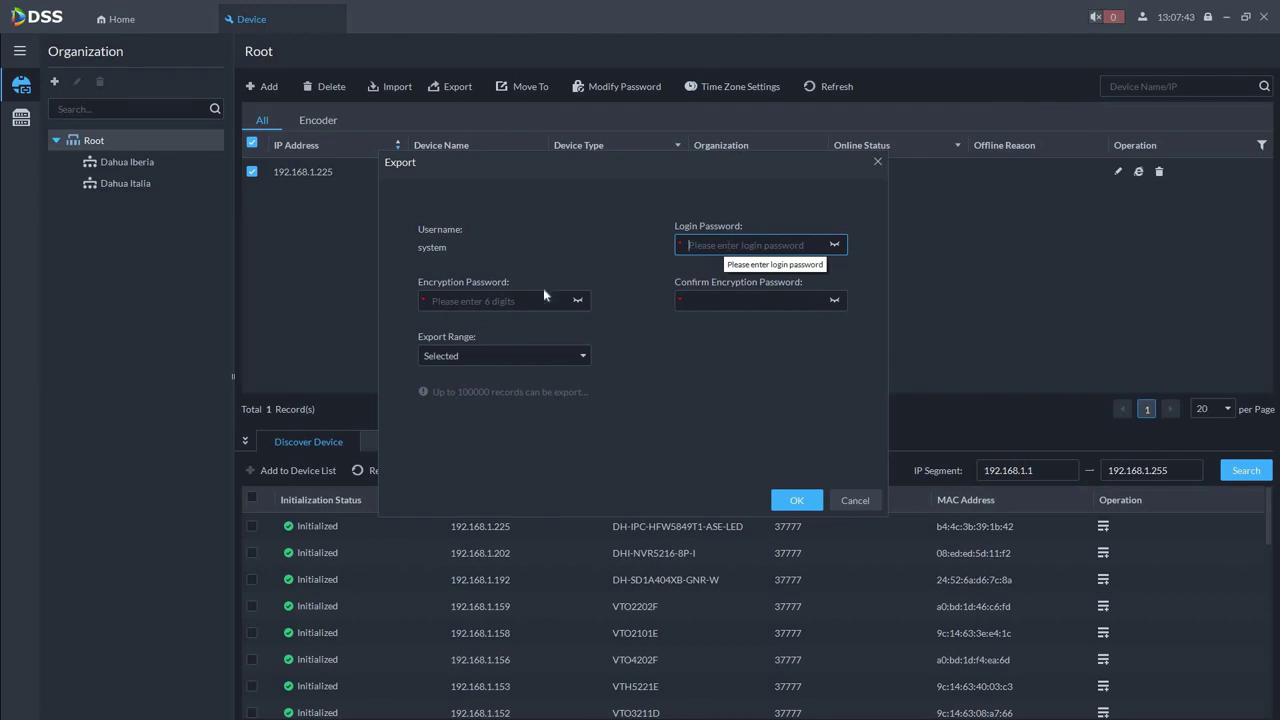
pyautogui.click(504, 300)
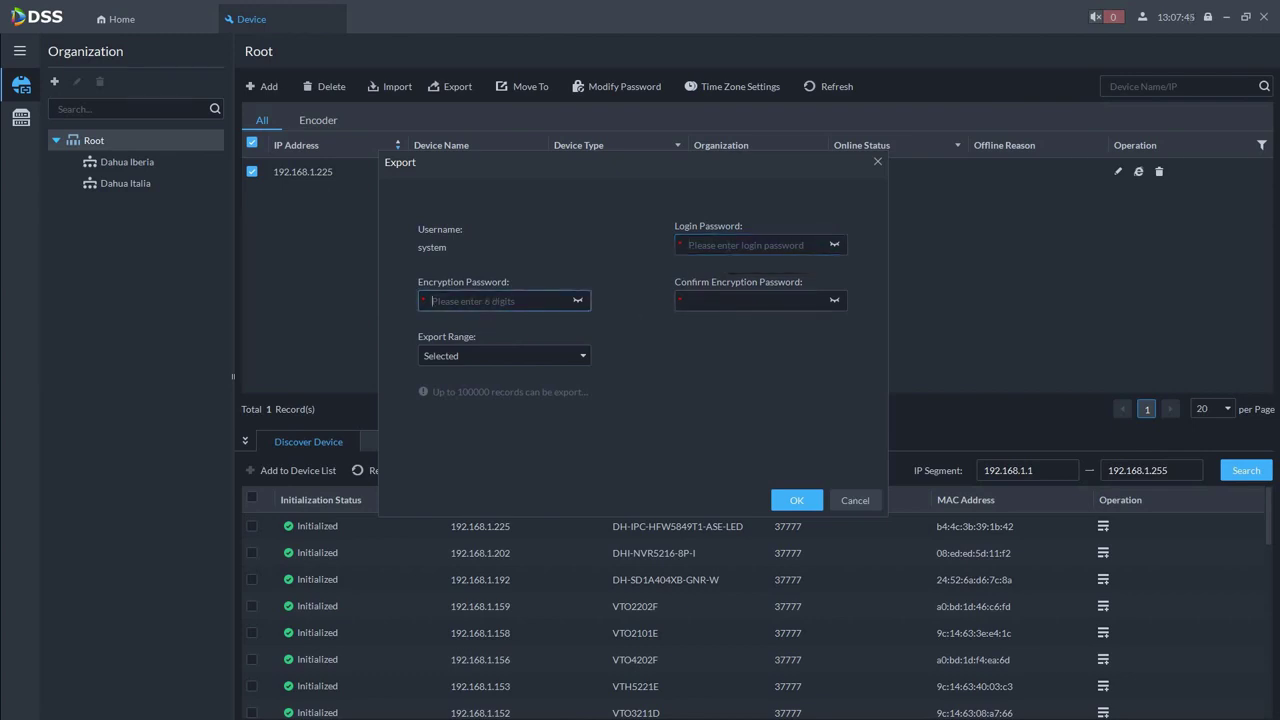
pyautogui.click(755, 300)
pyautogui.hotkey('shift', 'Tab')
pyautogui.press('Tab')
pyautogui.click(578, 360)
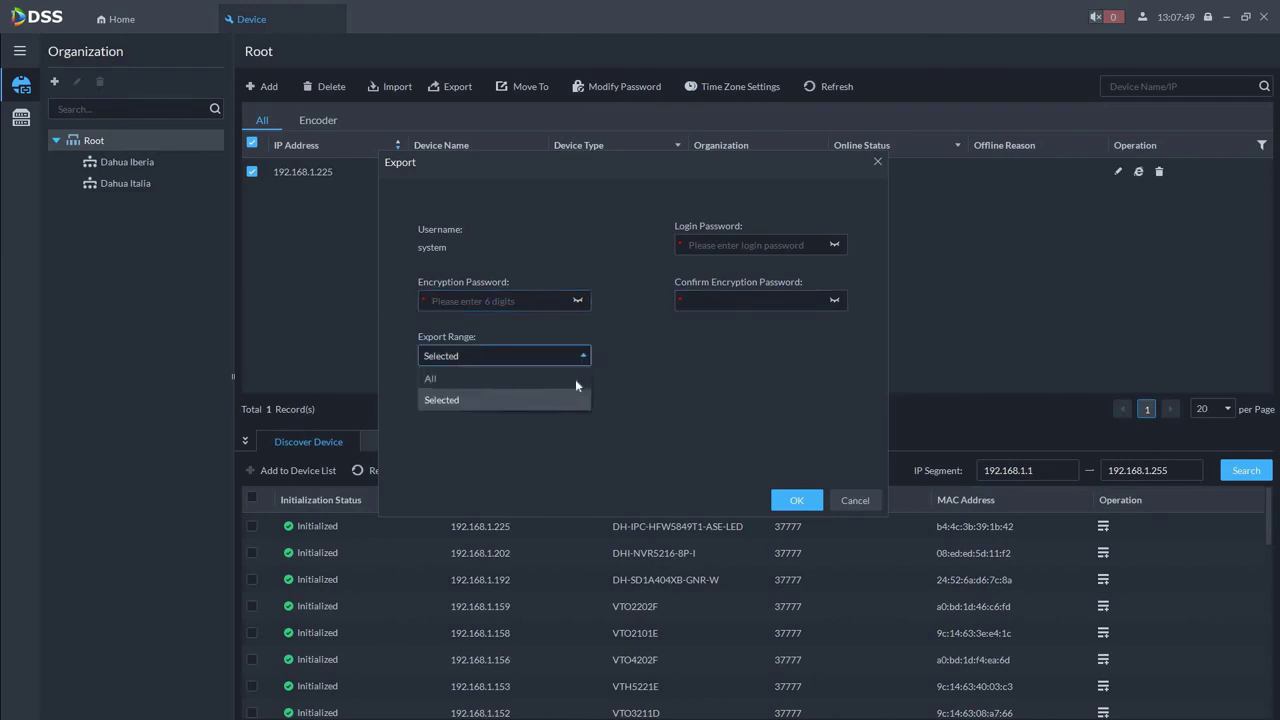
pyautogui.press('Up')
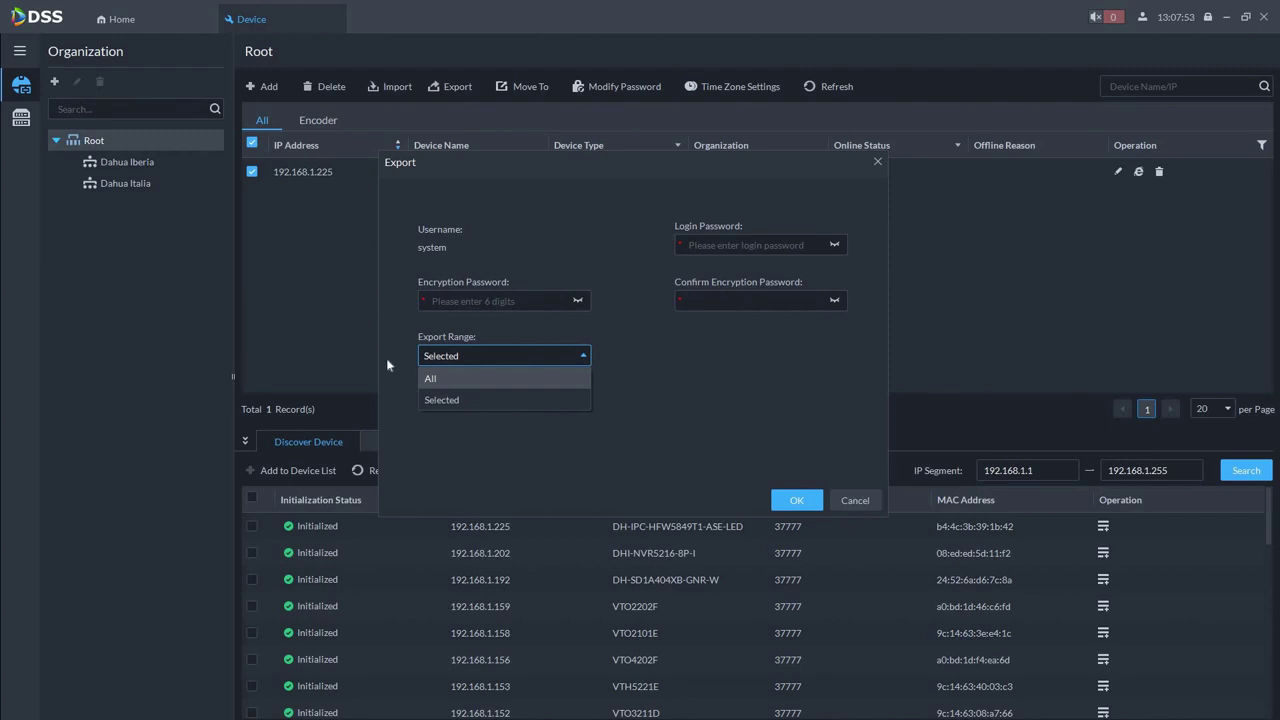
pyautogui.click(852, 501)
pyautogui.press('Escape')
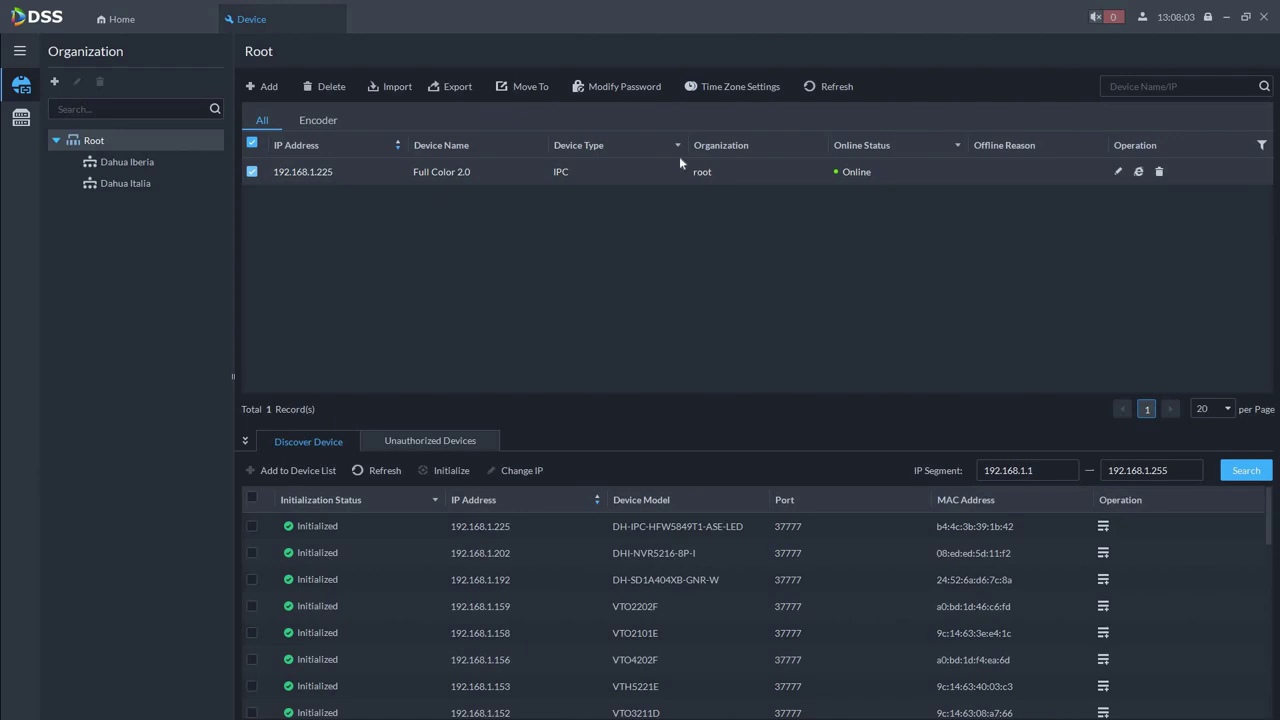
# Move the Full Color 2.0 camera into the Dahua Iberia organization
pyautogui.click(525, 88)
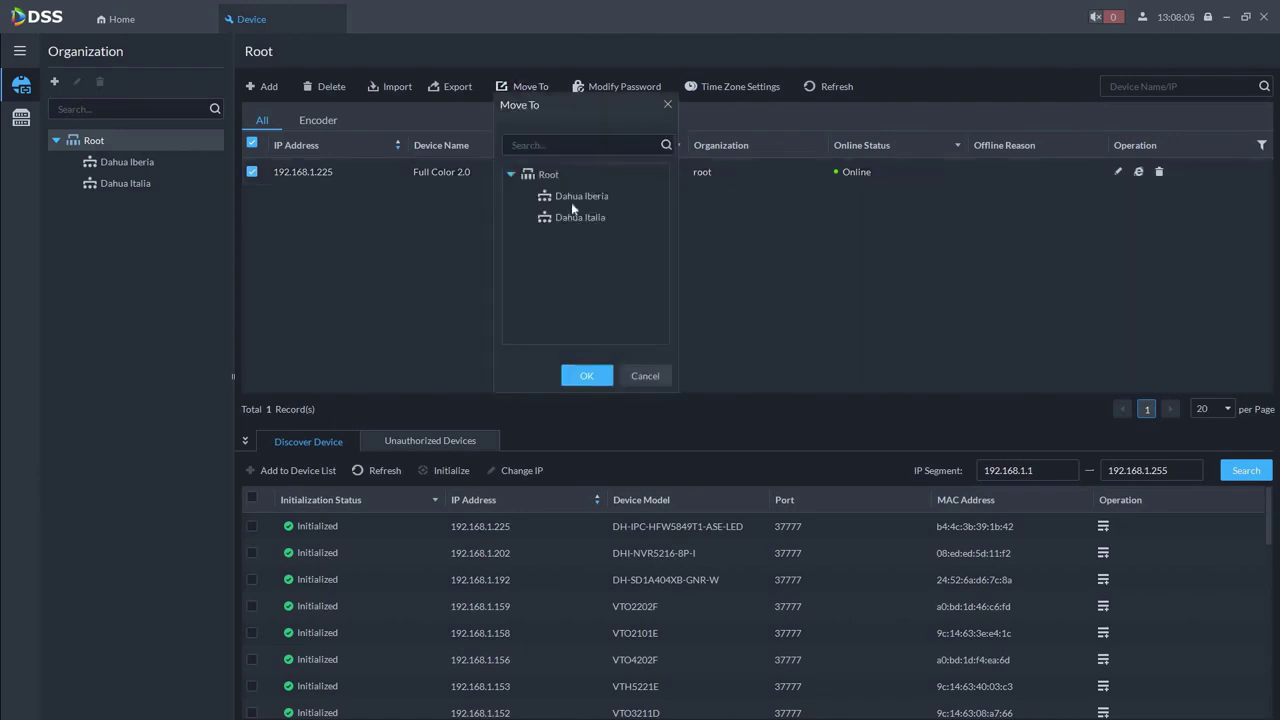
pyautogui.click(571, 200)
pyautogui.click(586, 375)
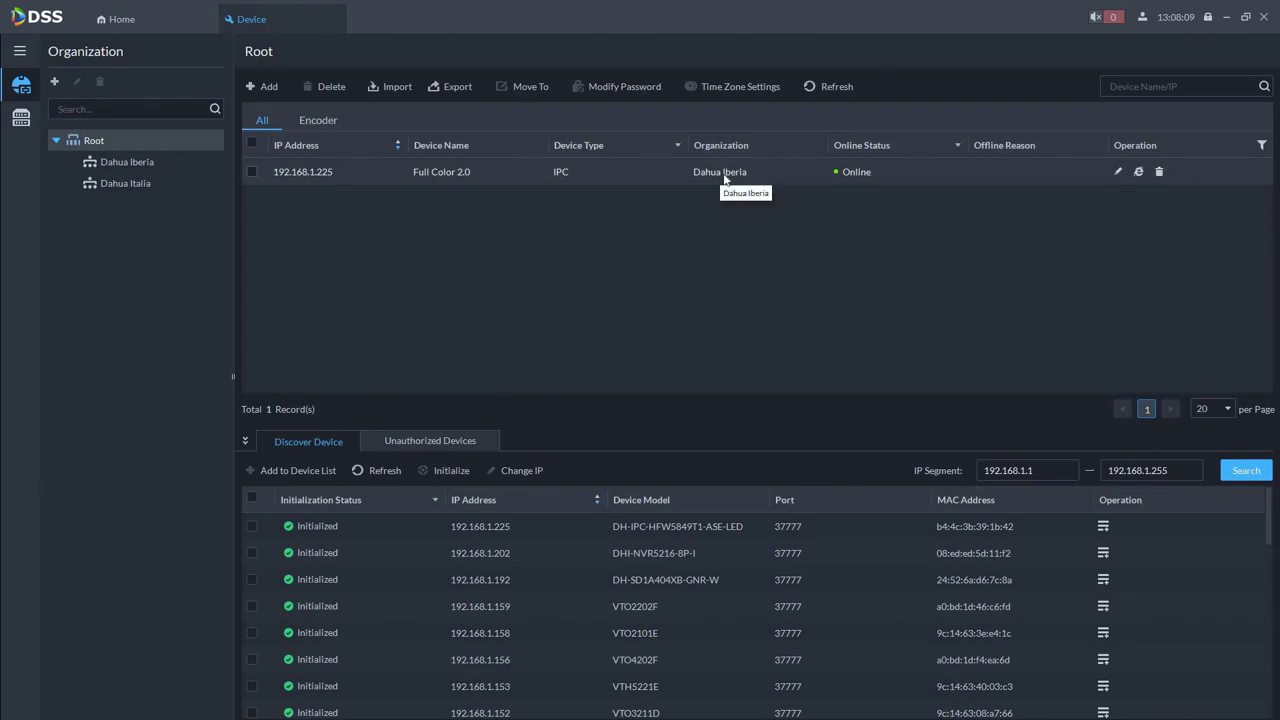
# Check the camera's time zone settings and close them unchanged
pyautogui.click(254, 173)
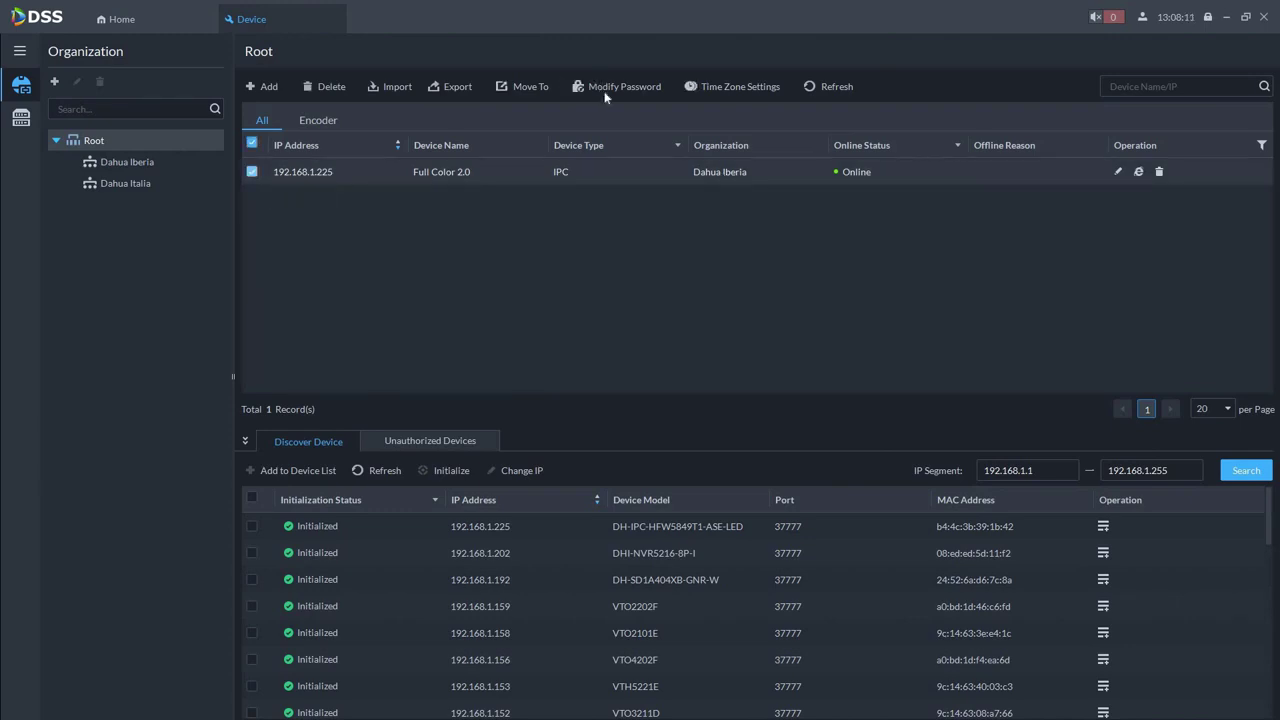
pyautogui.click(733, 88)
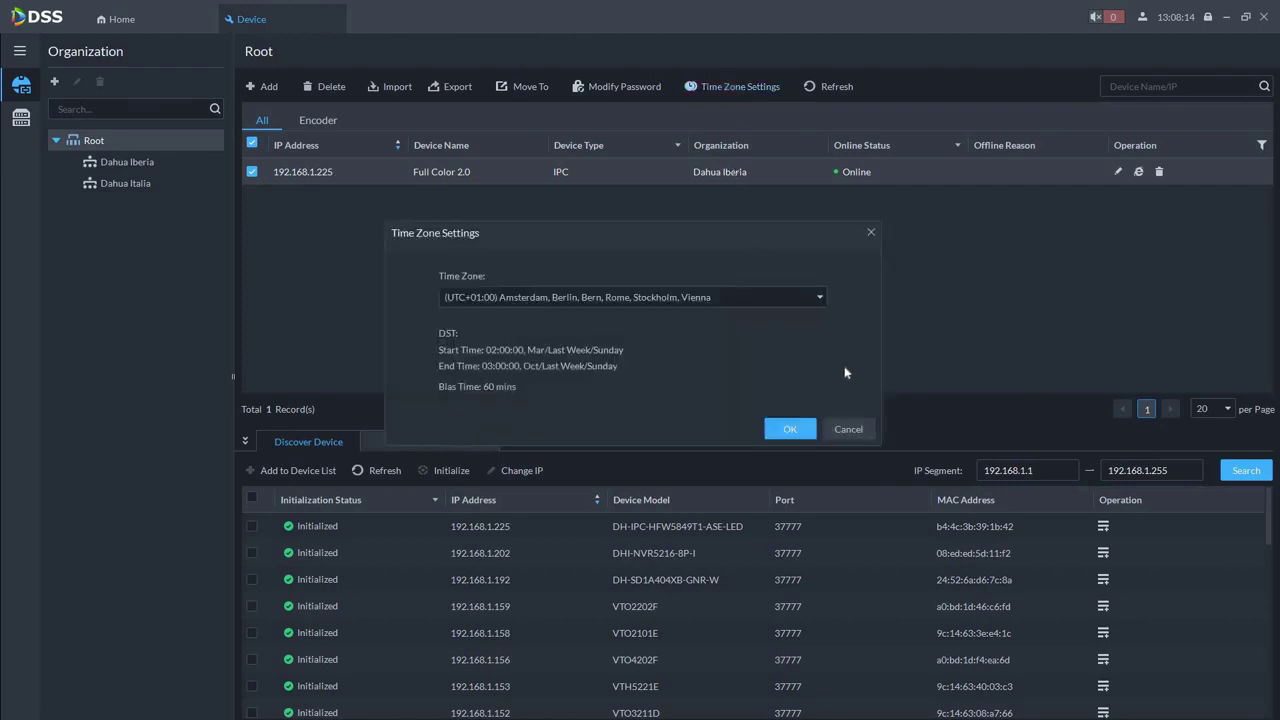
pyautogui.click(849, 430)
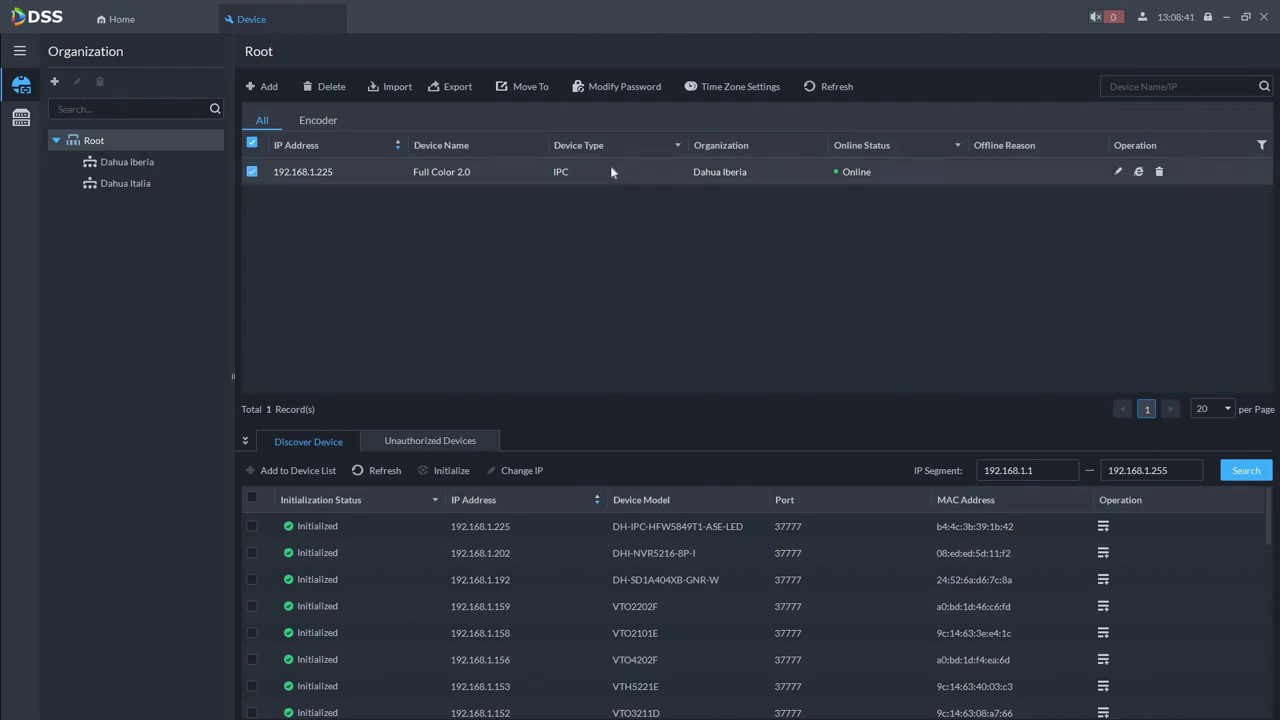
# Open the camera's edit page and leave the video channel name unchanged
pyautogui.click(1119, 173)
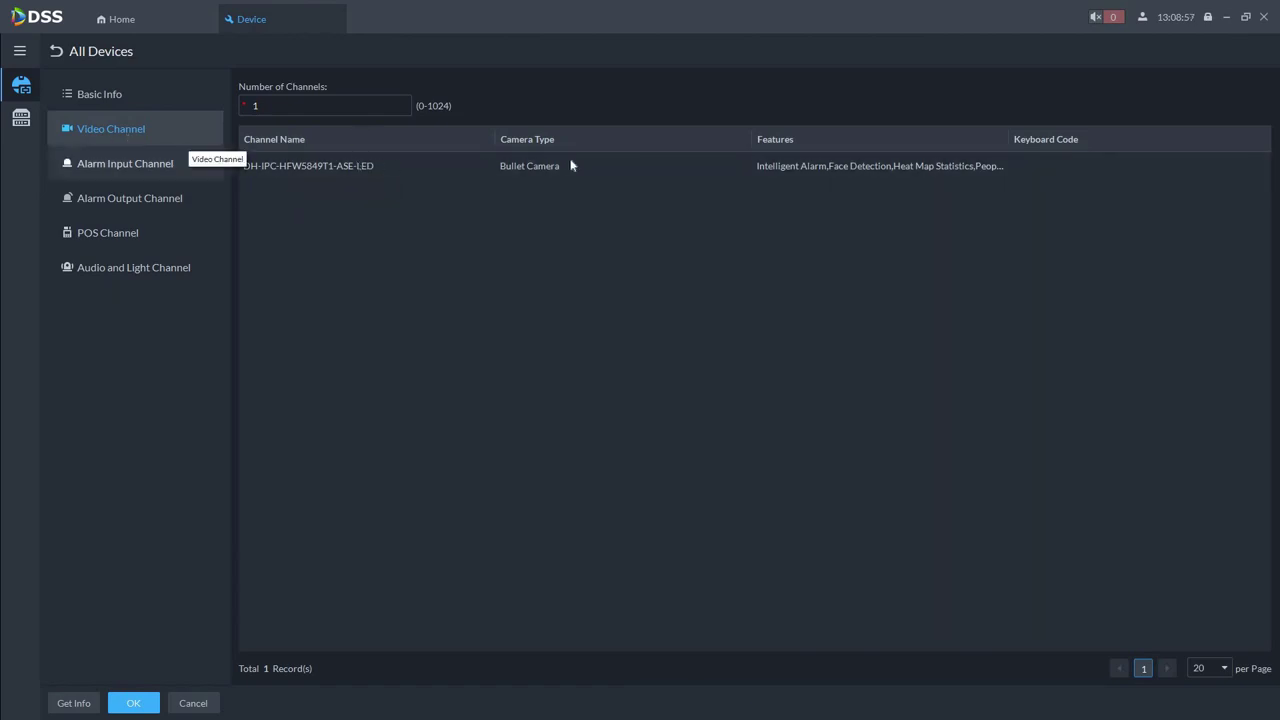
pyautogui.doubleClick(376, 167)
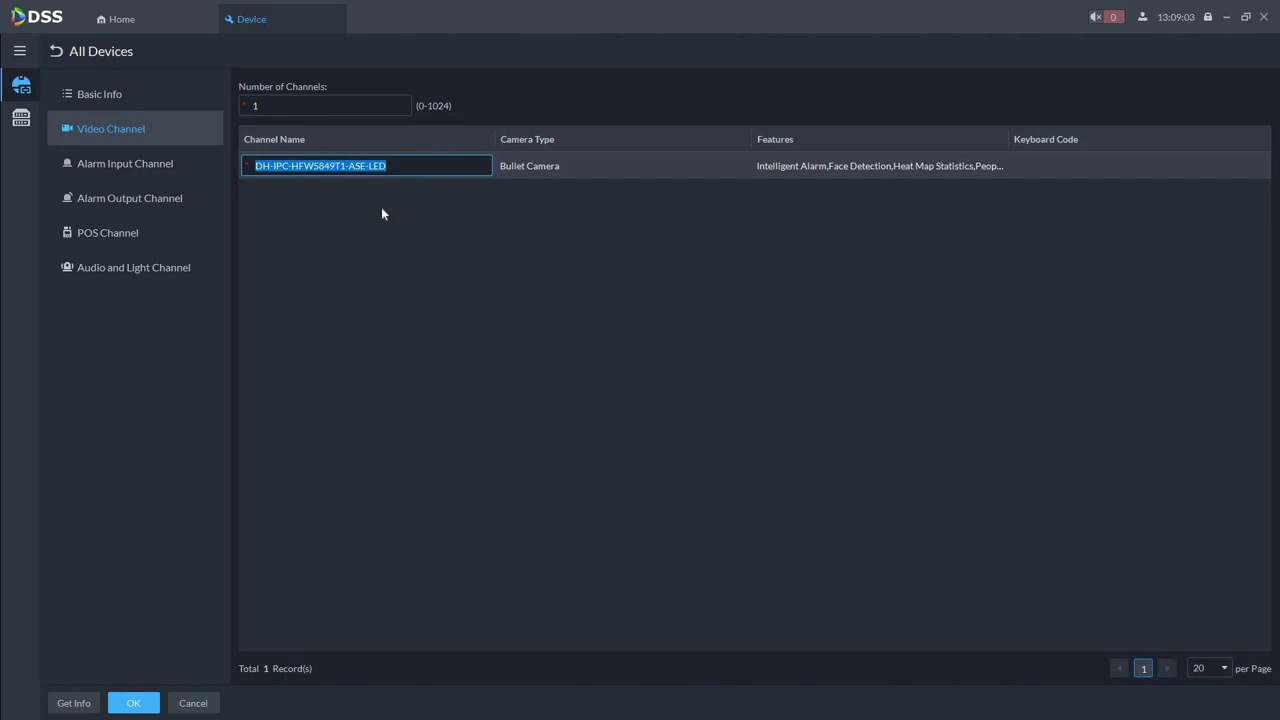
pyautogui.click(560, 168)
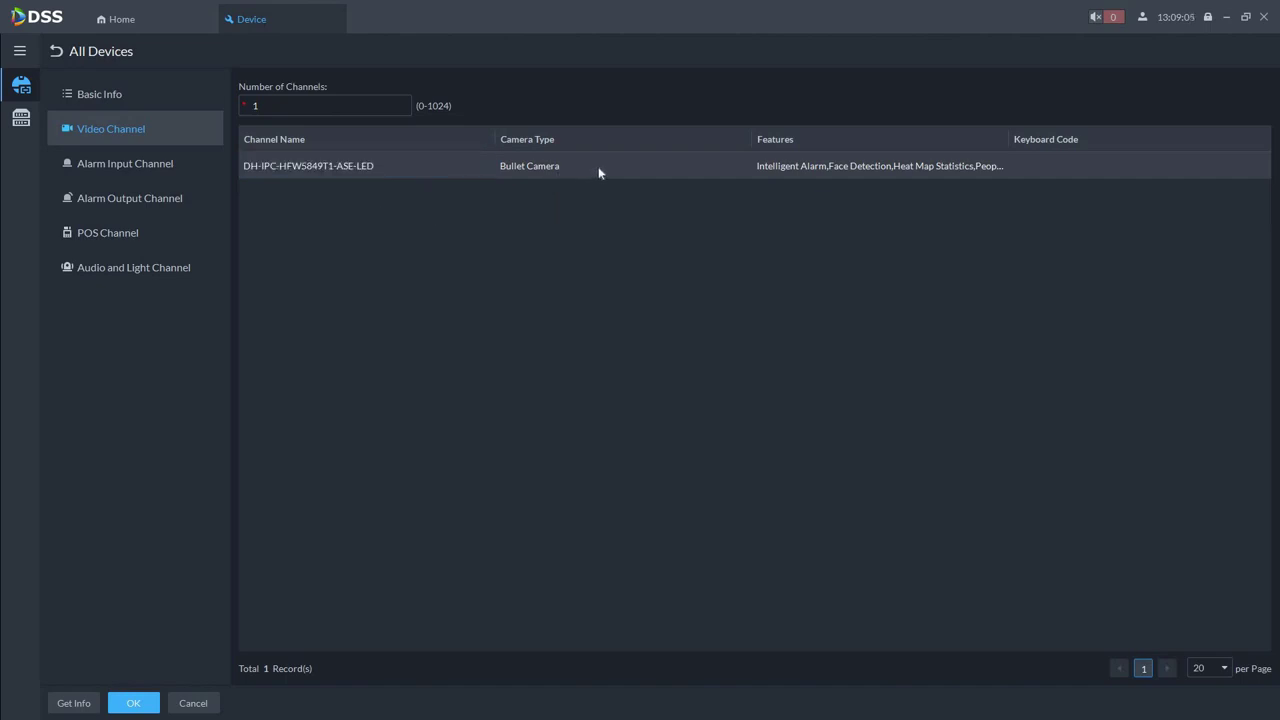
# Keep camera type Bullet Camera and the channel's existing intelligent features
pyautogui.click(678, 170)
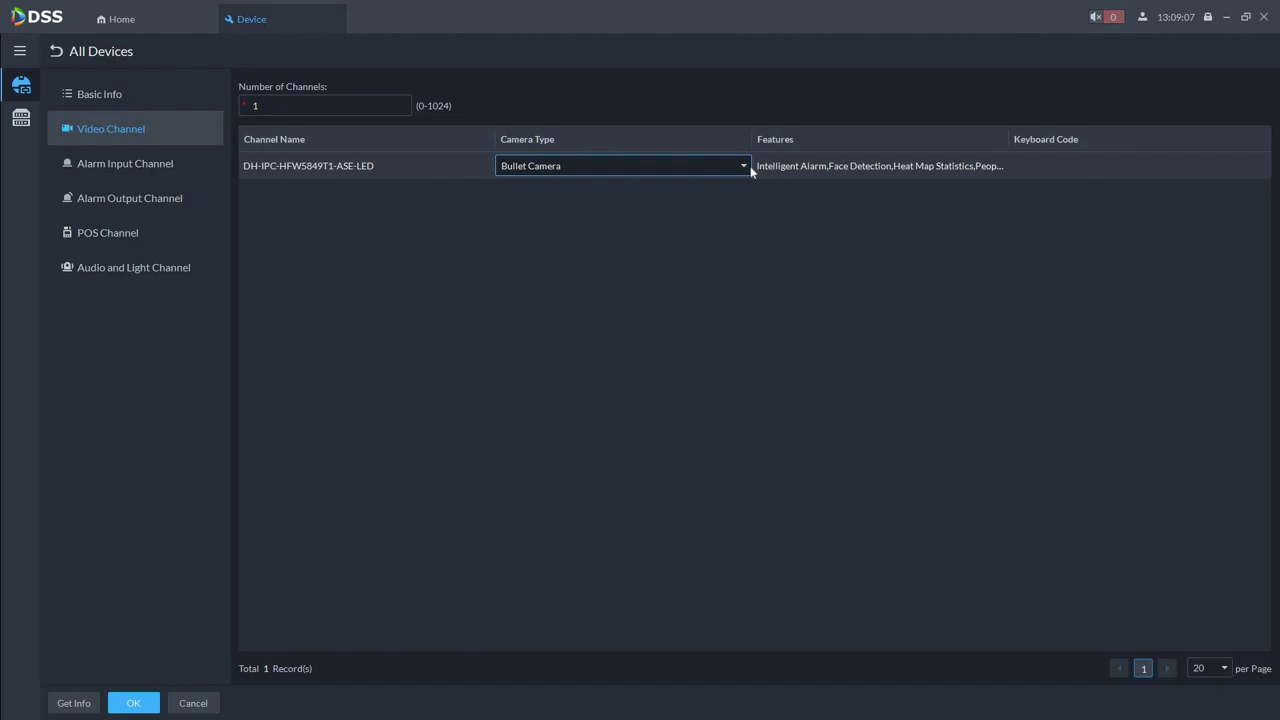
pyautogui.click(745, 166)
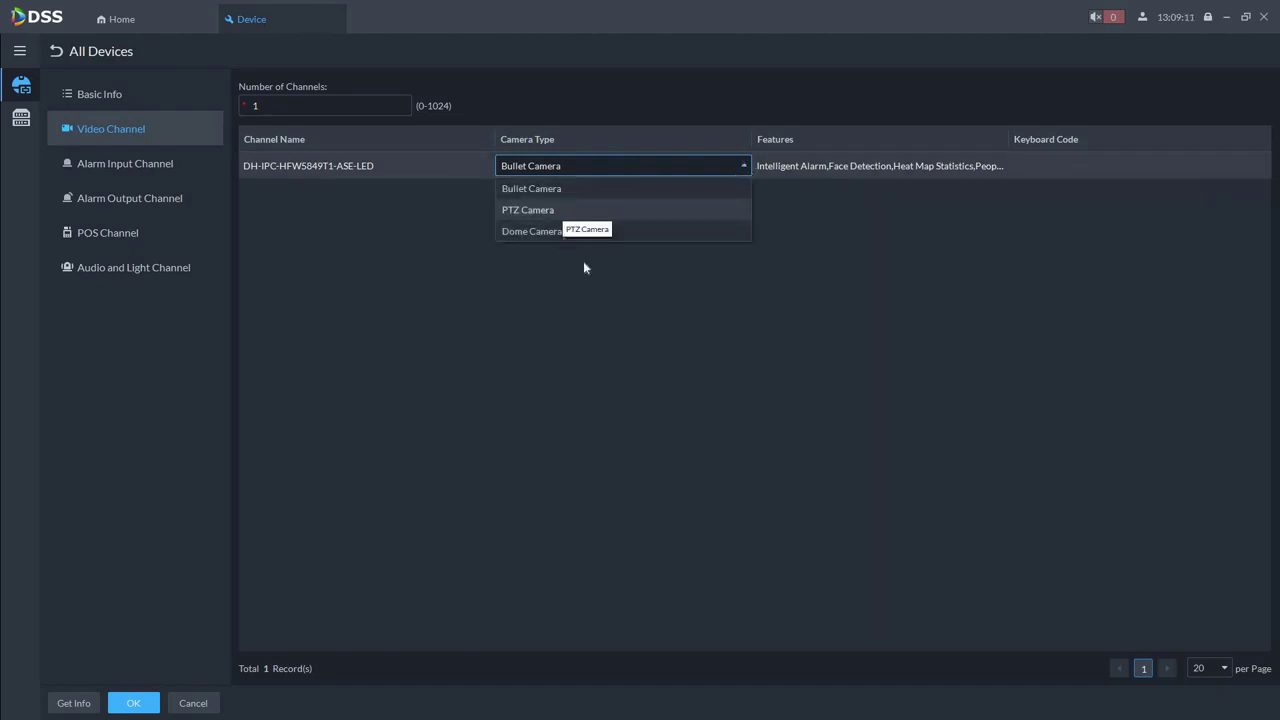
pyautogui.click(835, 165)
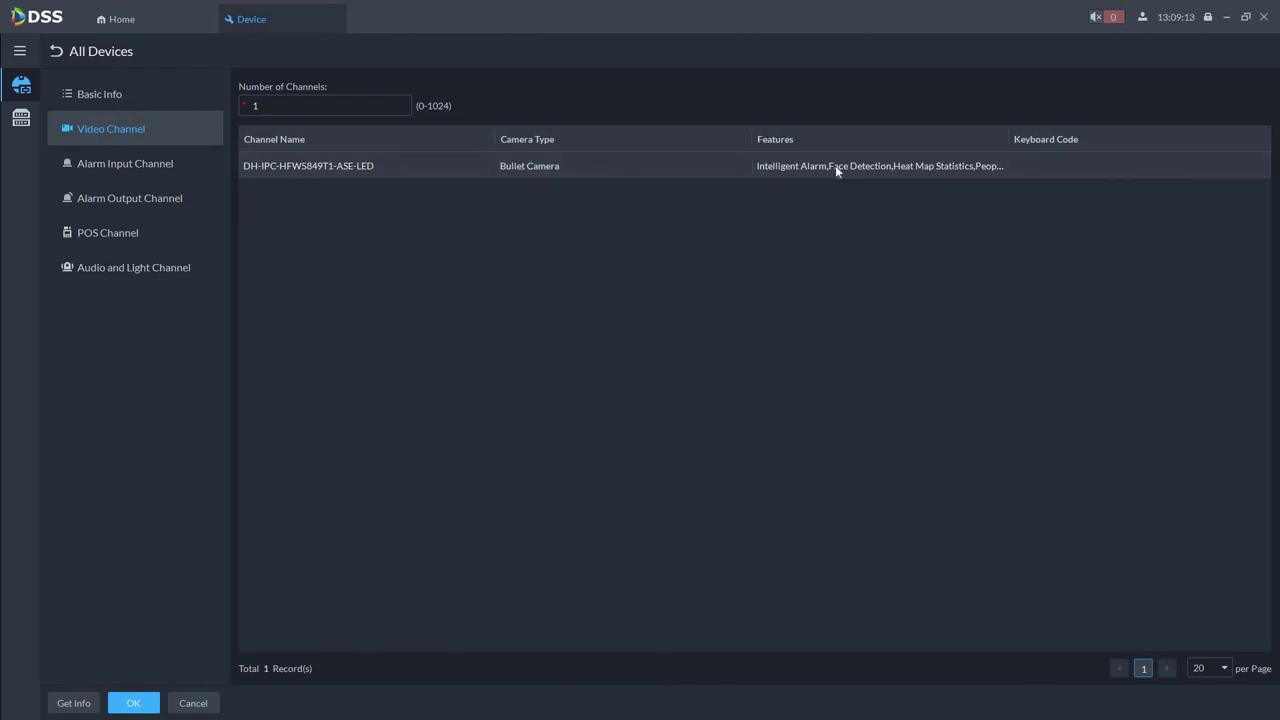
pyautogui.click(835, 165)
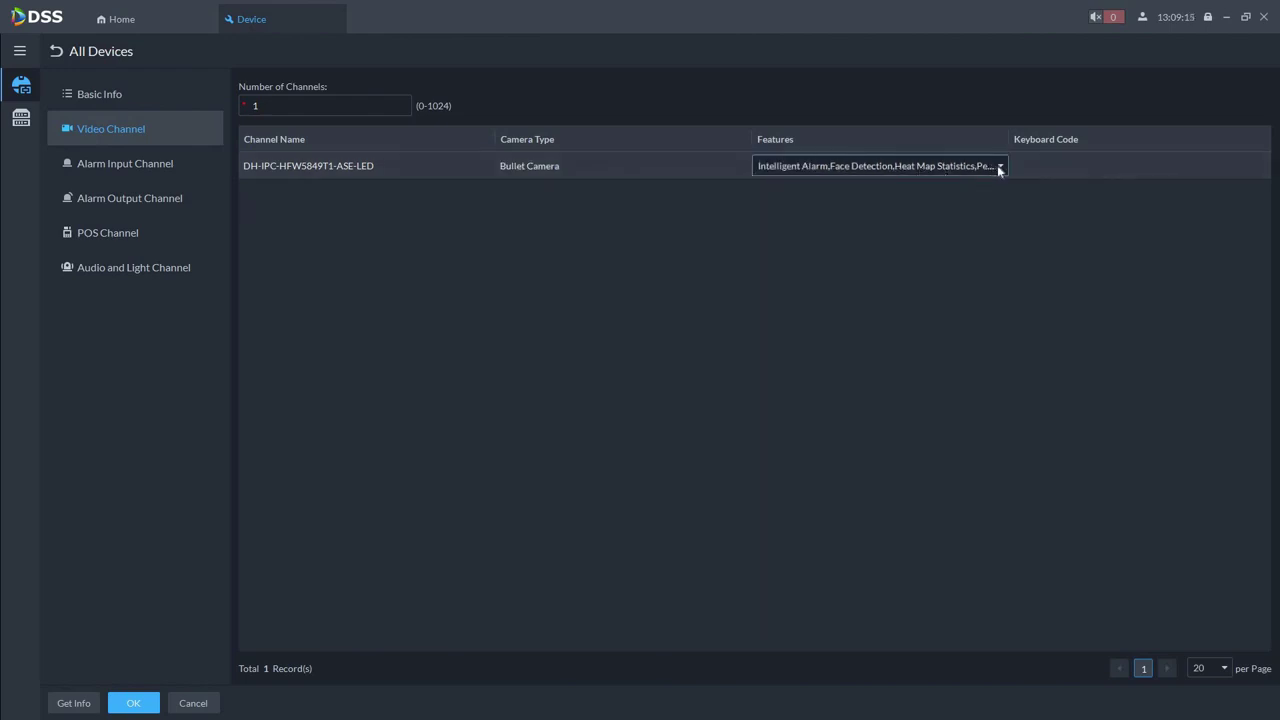
pyautogui.click(999, 168)
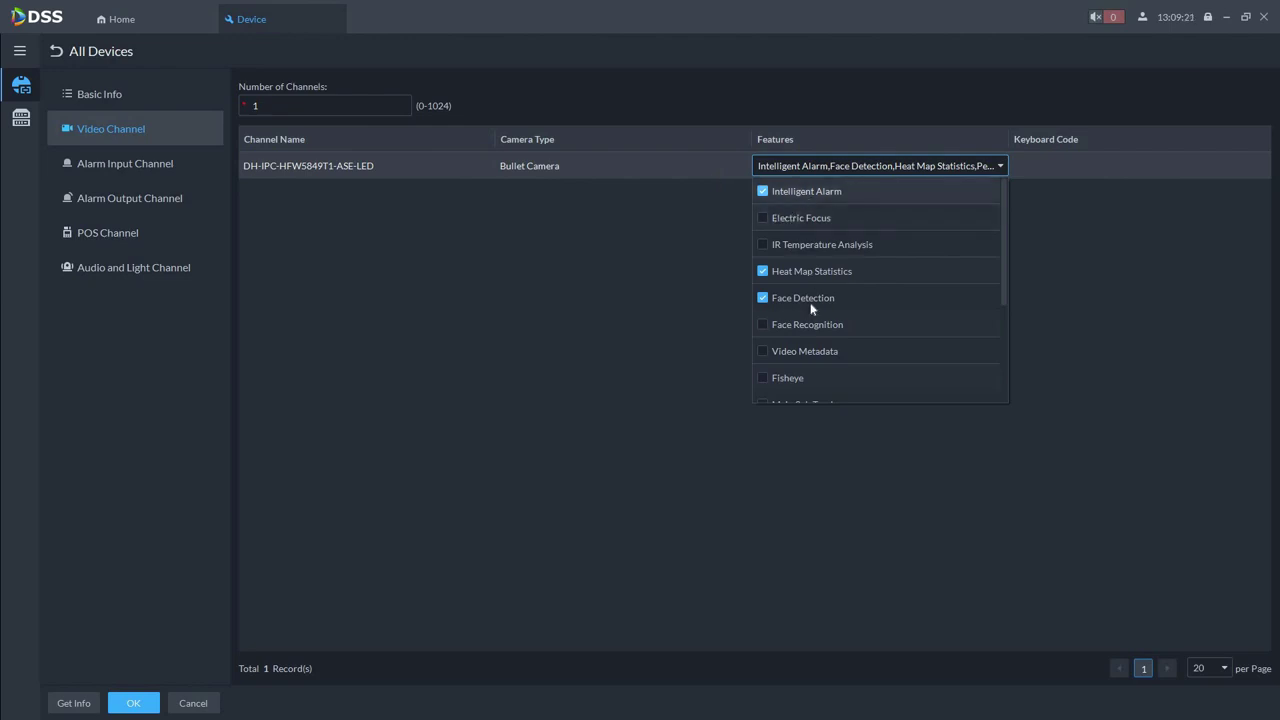
pyautogui.scroll(-2, 826, 300)
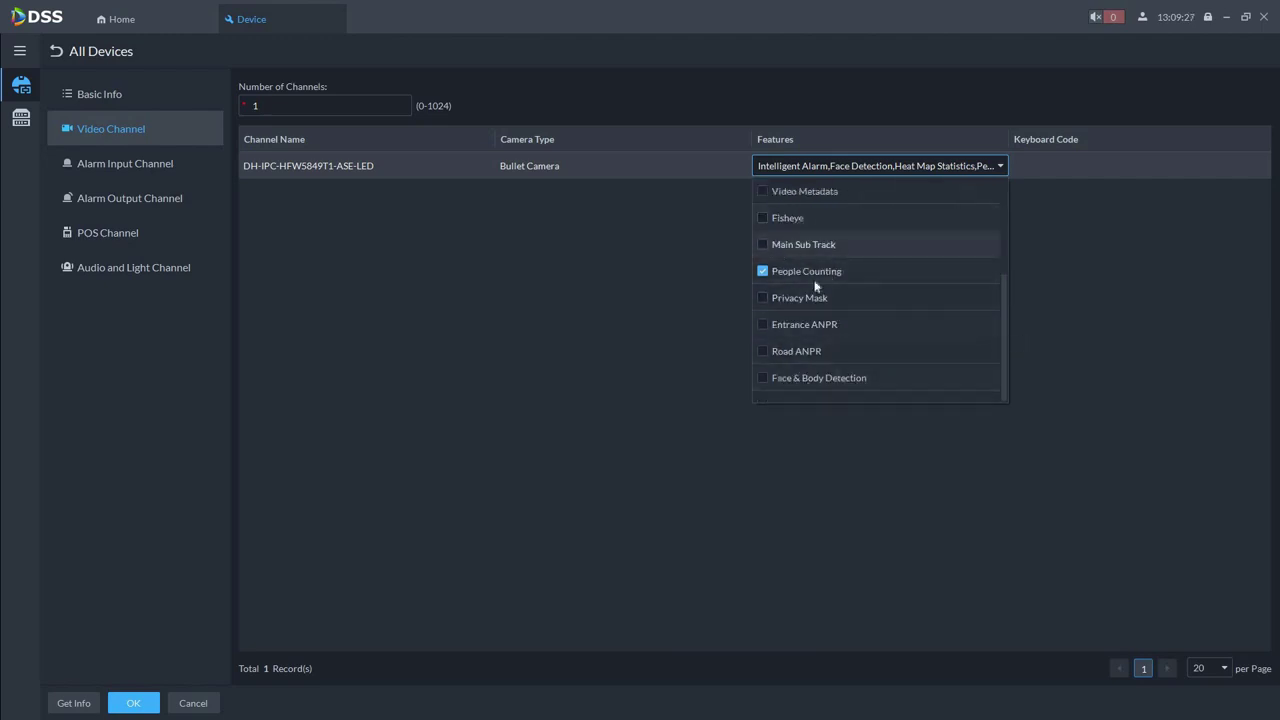
pyautogui.scroll(2, 815, 300)
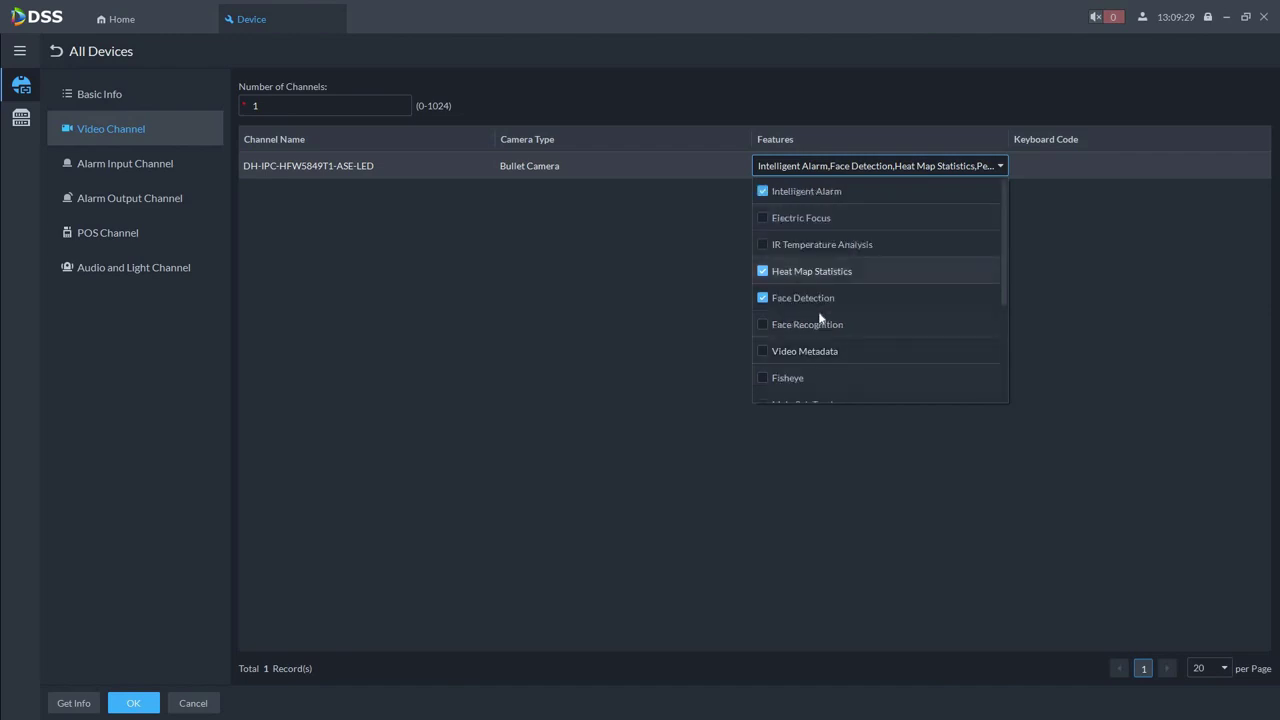
pyautogui.scroll(-2, 820, 317)
pyautogui.click(388, 495)
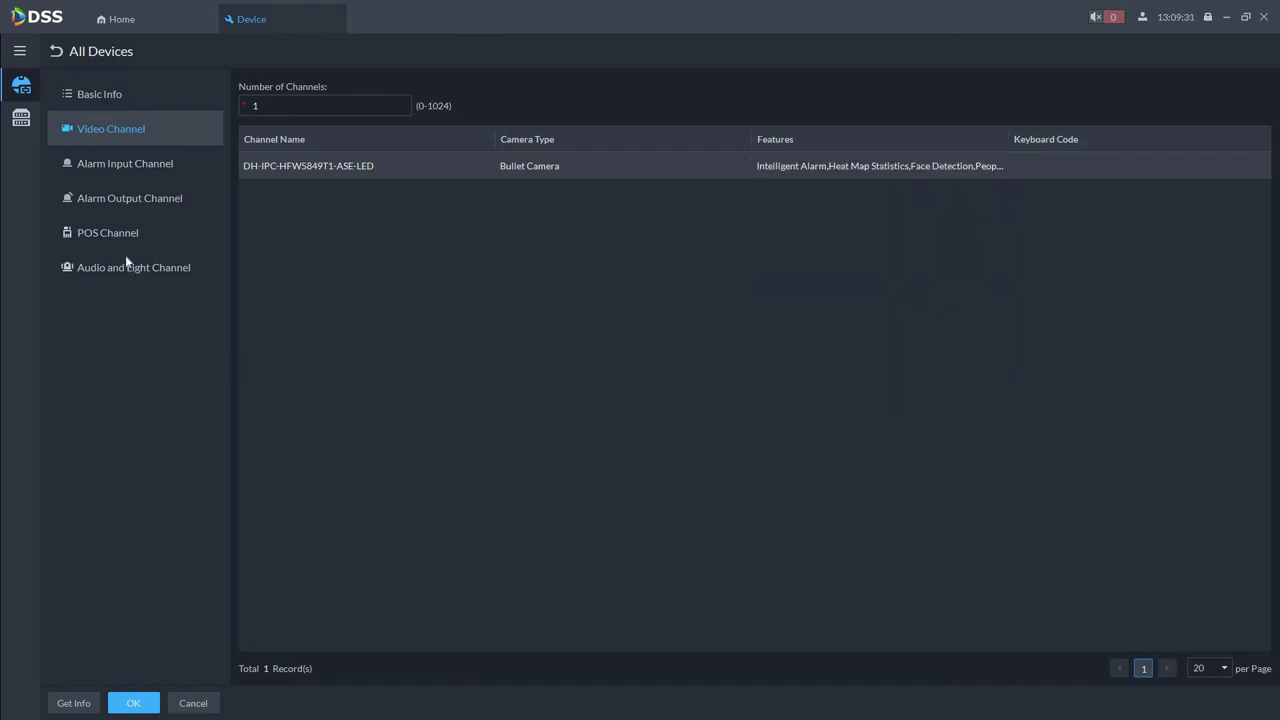
# Review the alarm type options of the device's alarm input channel
pyautogui.click(133, 168)
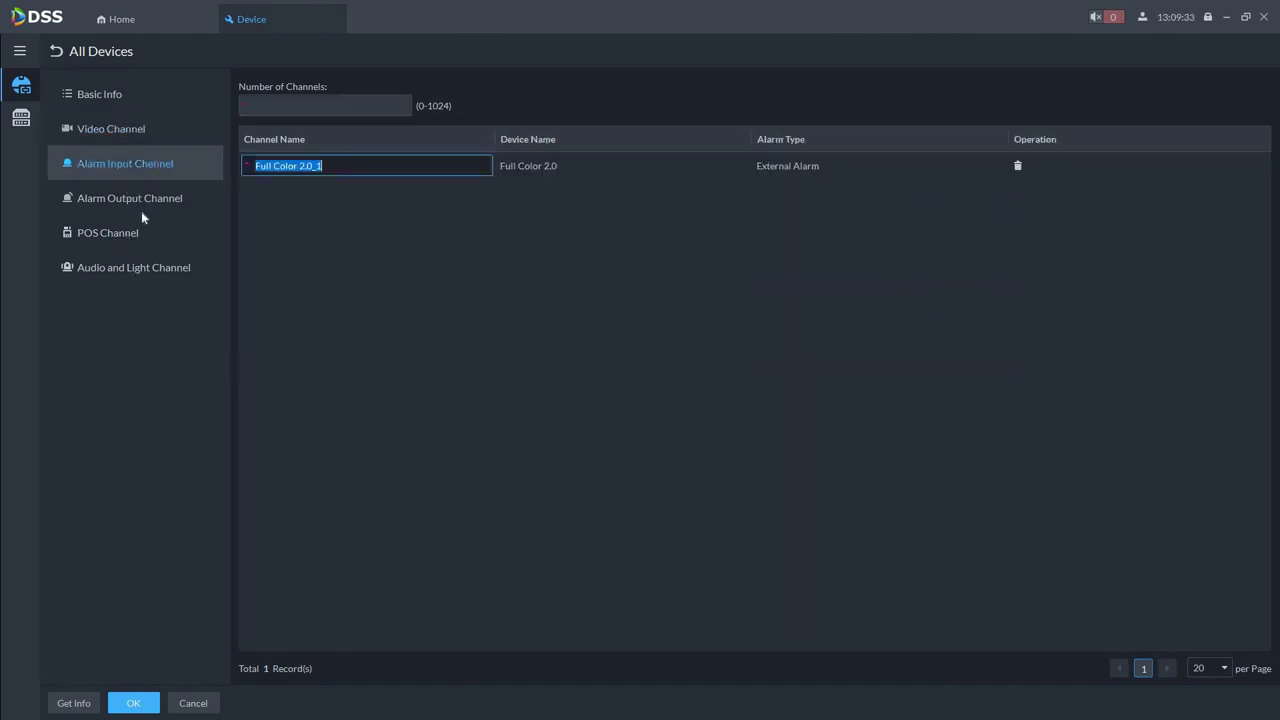
pyautogui.click(796, 166)
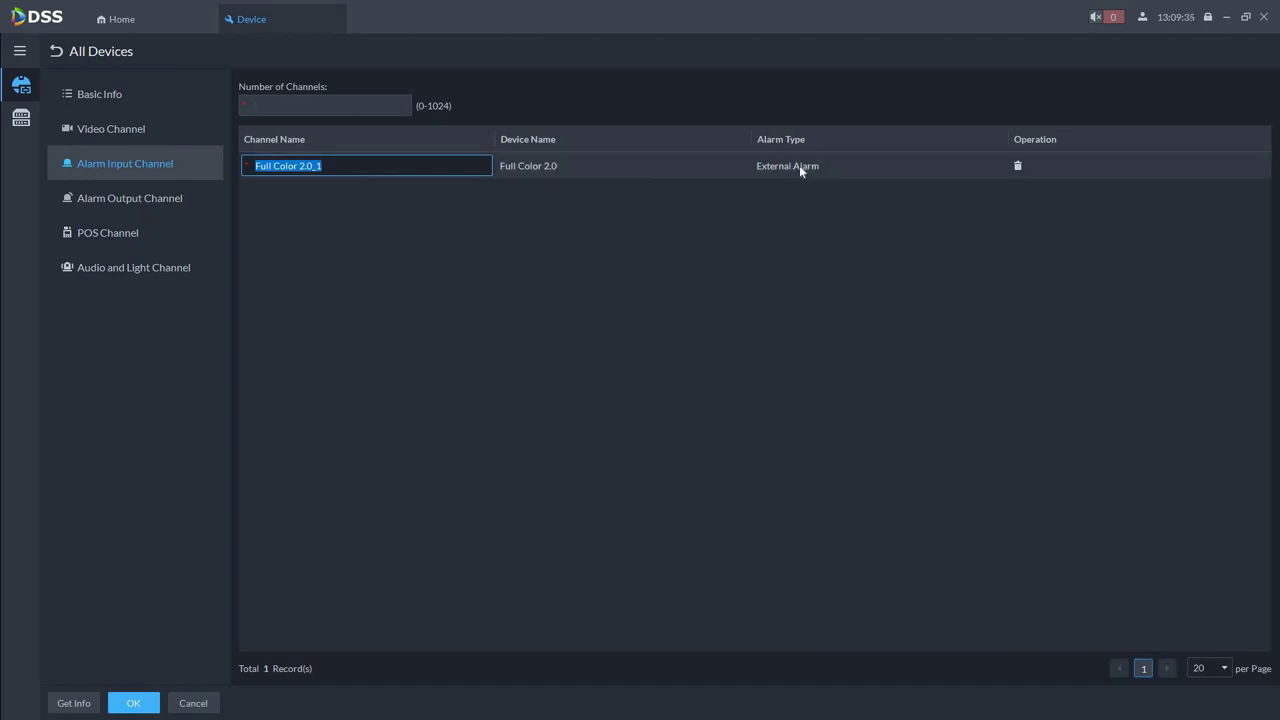
pyautogui.click(899, 170)
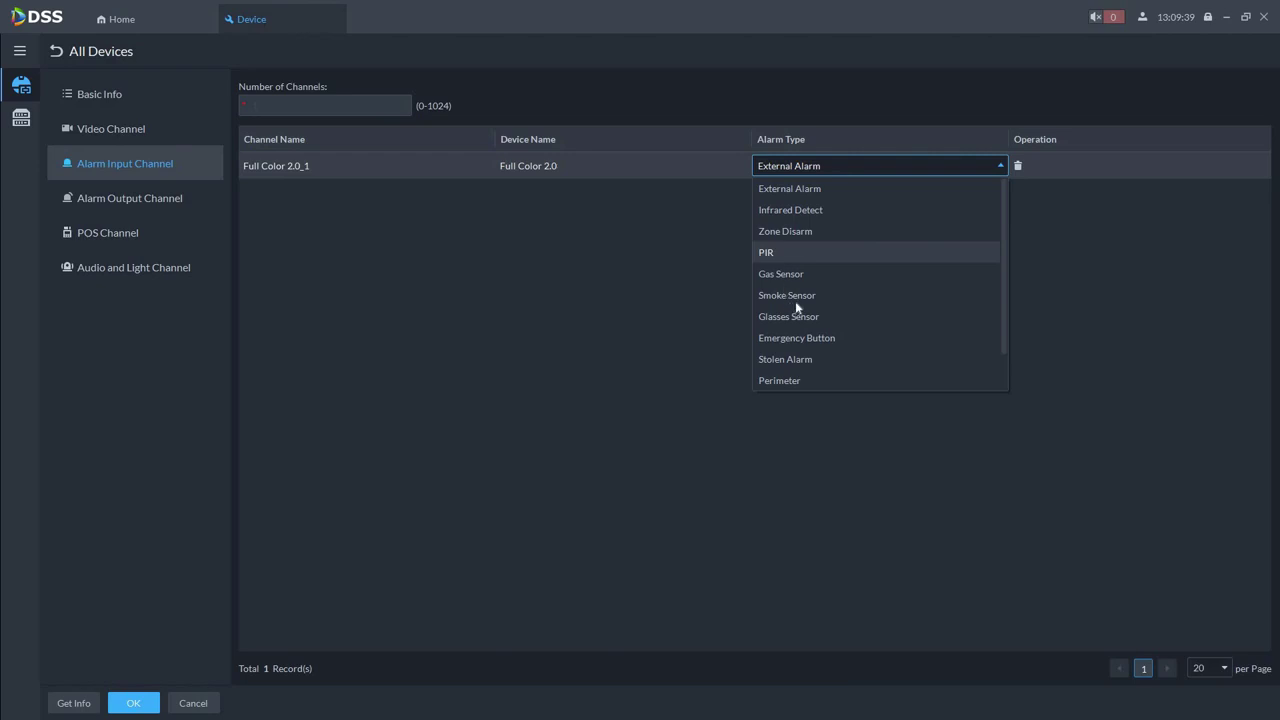
pyautogui.scroll(-1, 837, 356)
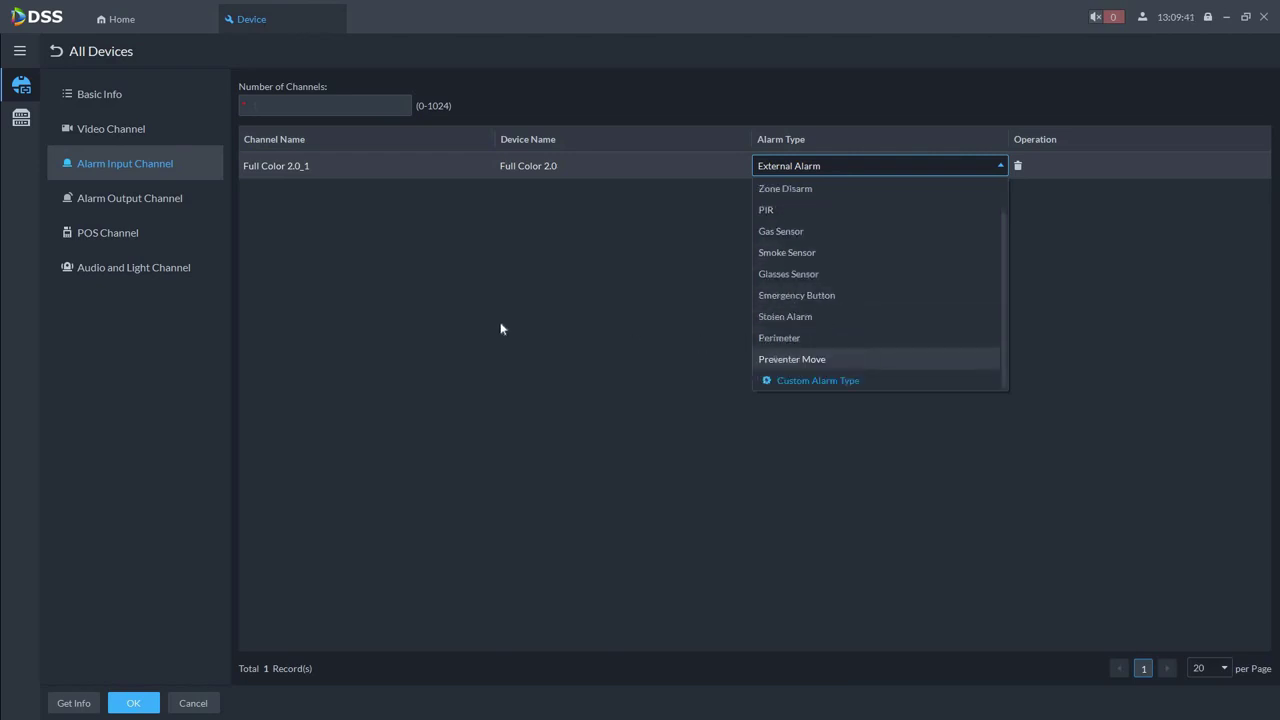
# Set the POS channel count to 1, review the row, then set it back to 0
pyautogui.click(135, 203)
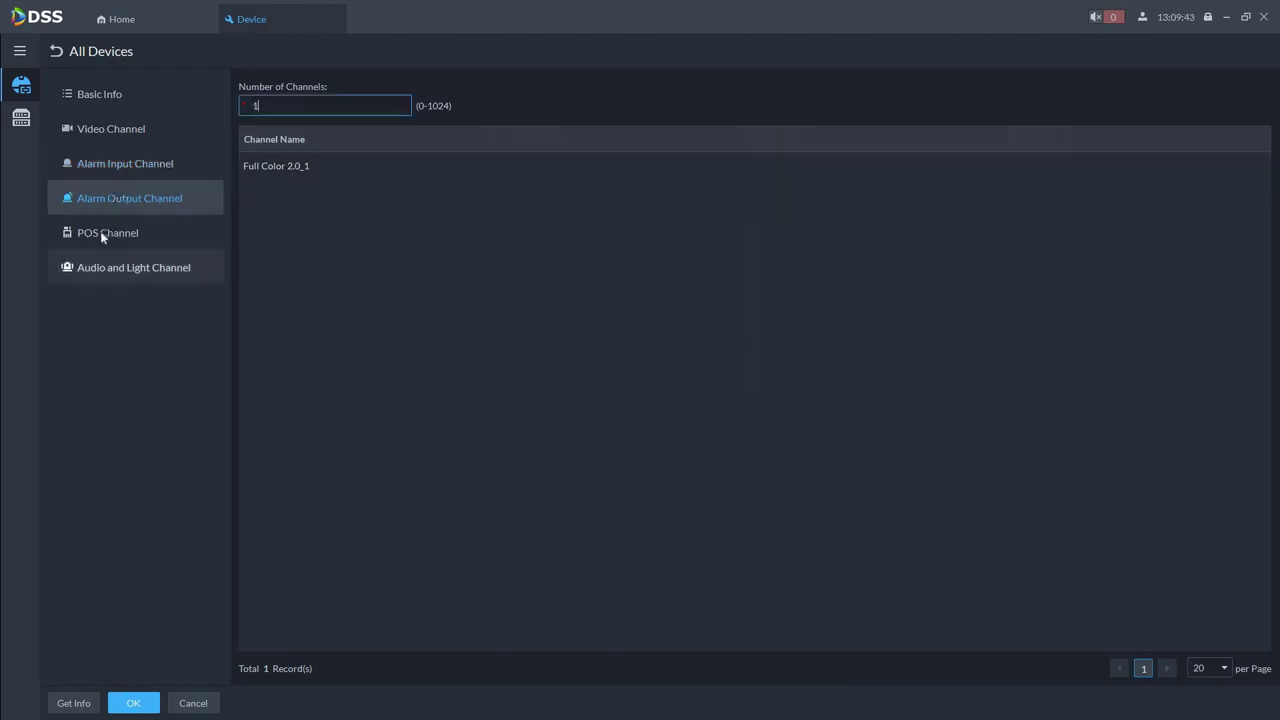
pyautogui.click(151, 233)
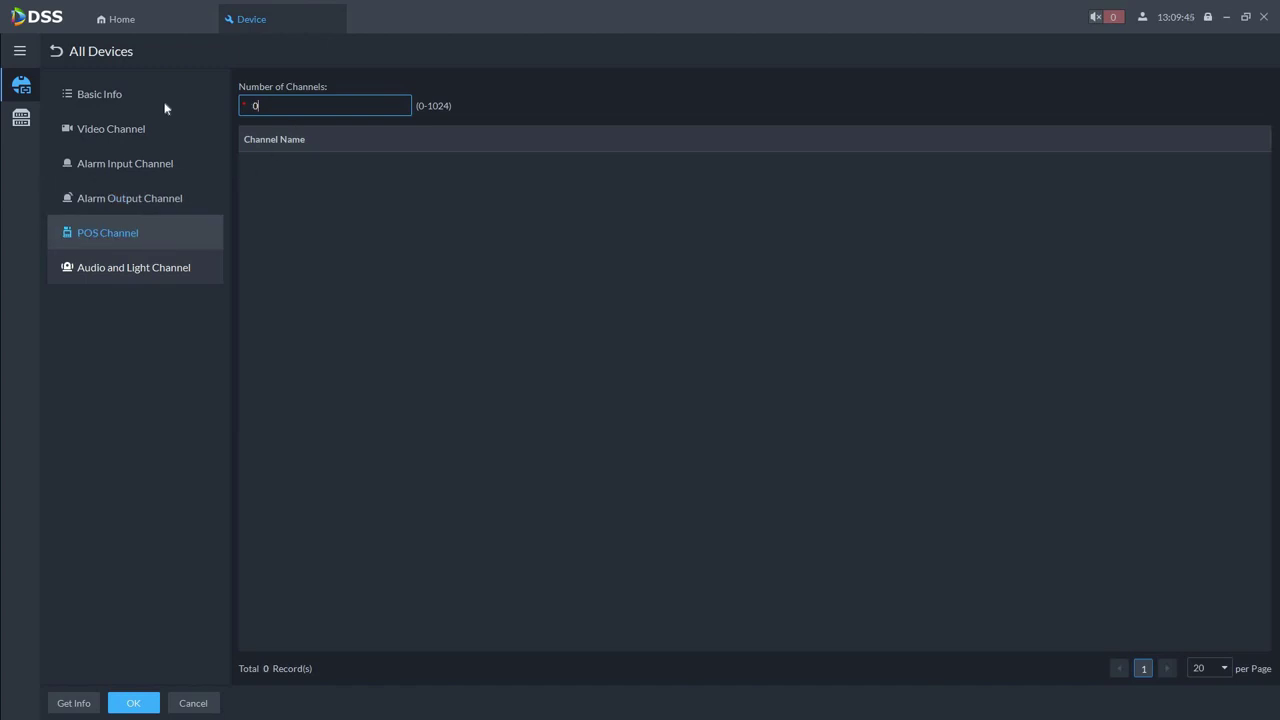
pyautogui.press('BackSpace')
pyautogui.write('1')
pyautogui.click(286, 171)
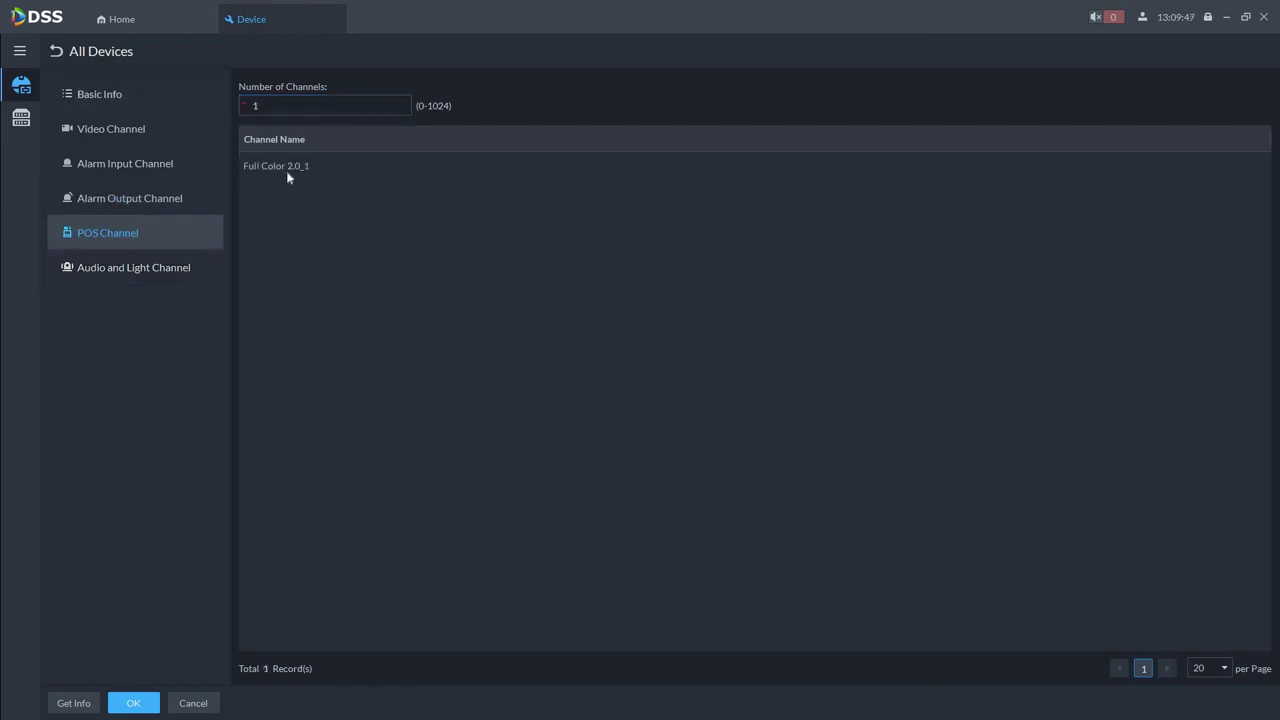
pyautogui.click(288, 174)
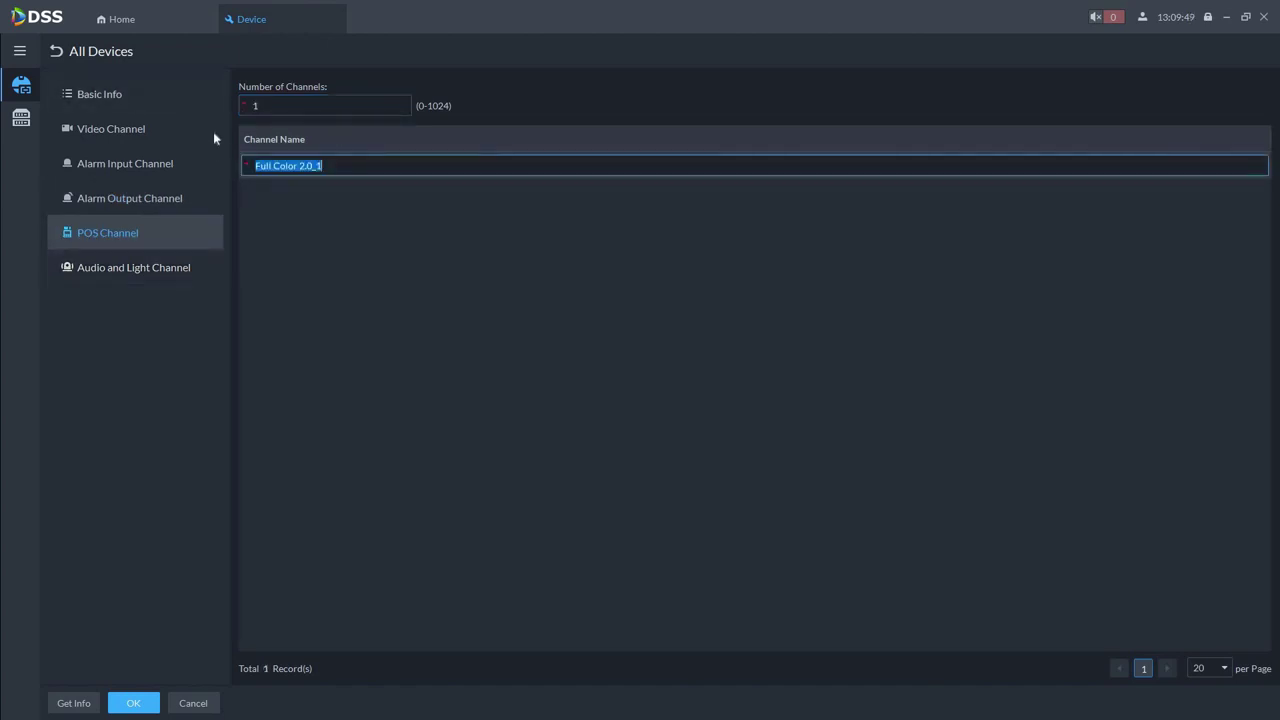
pyautogui.hotkey('shift', 'Tab')
pyautogui.write('0')
pyautogui.press('Tab')
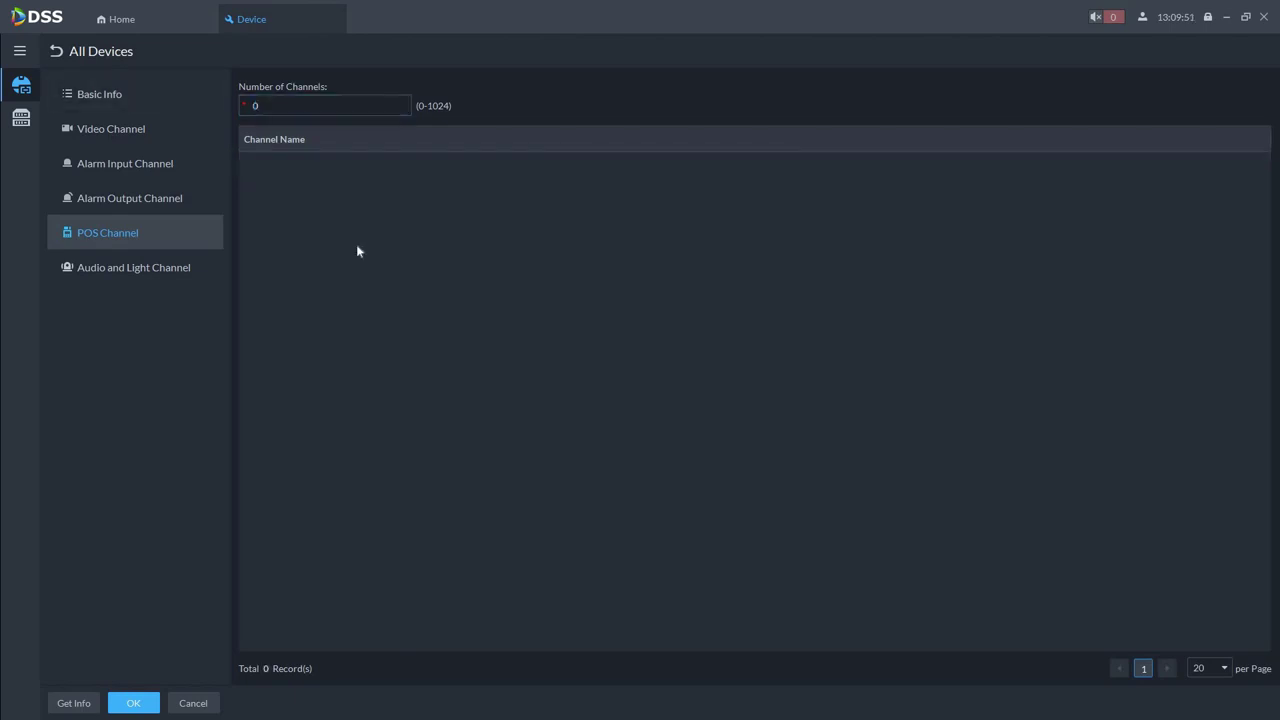
# Review the Audio_Full Color 2.0 channel name under Audio and Light Channel, unchanged
pyautogui.click(150, 269)
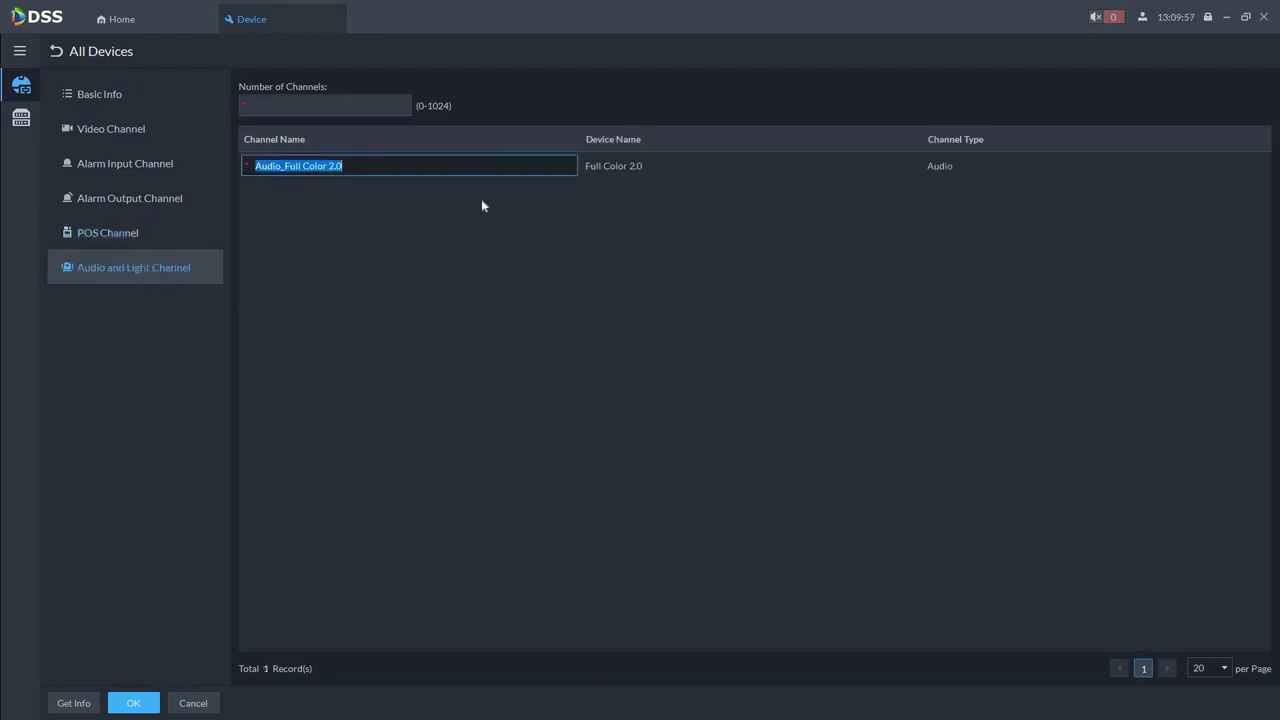
pyautogui.click(151, 273)
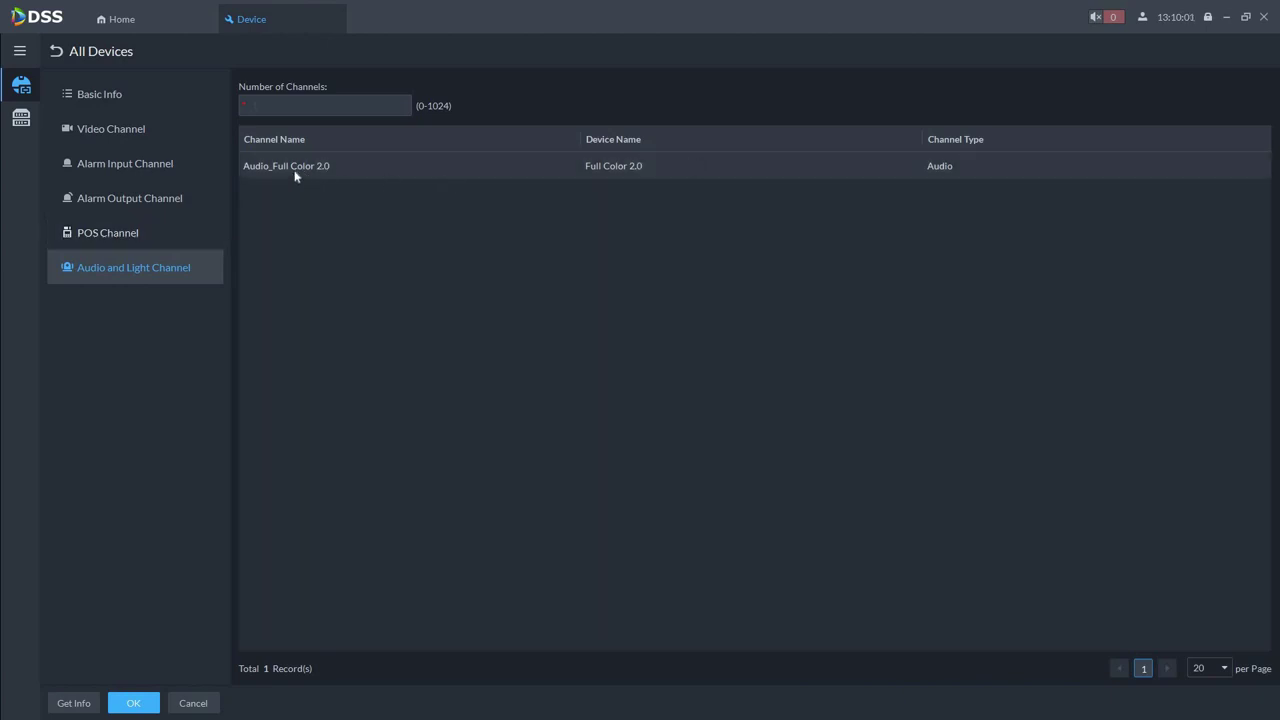
pyautogui.click(348, 168)
pyautogui.click(492, 282)
# Discard the device setting changes, then open the camera's web page from the list
pyautogui.press('Escape')
pyautogui.click(709, 396)
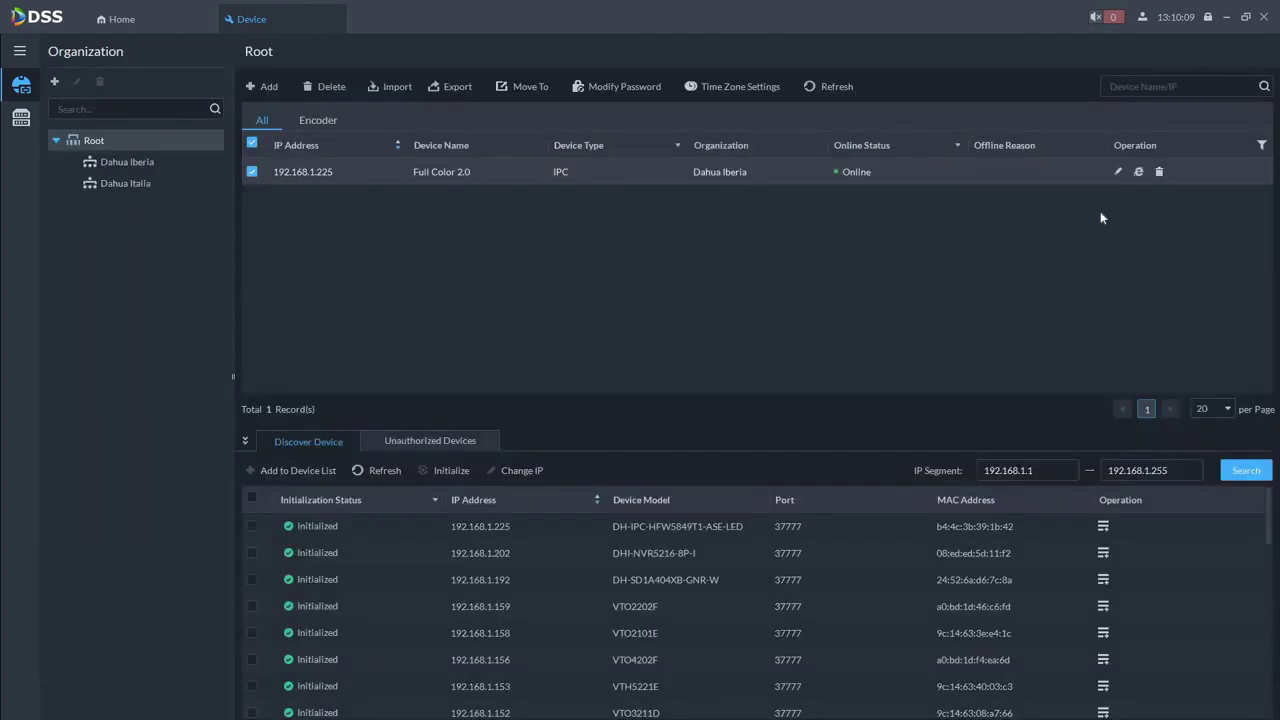
pyautogui.click(1138, 174)
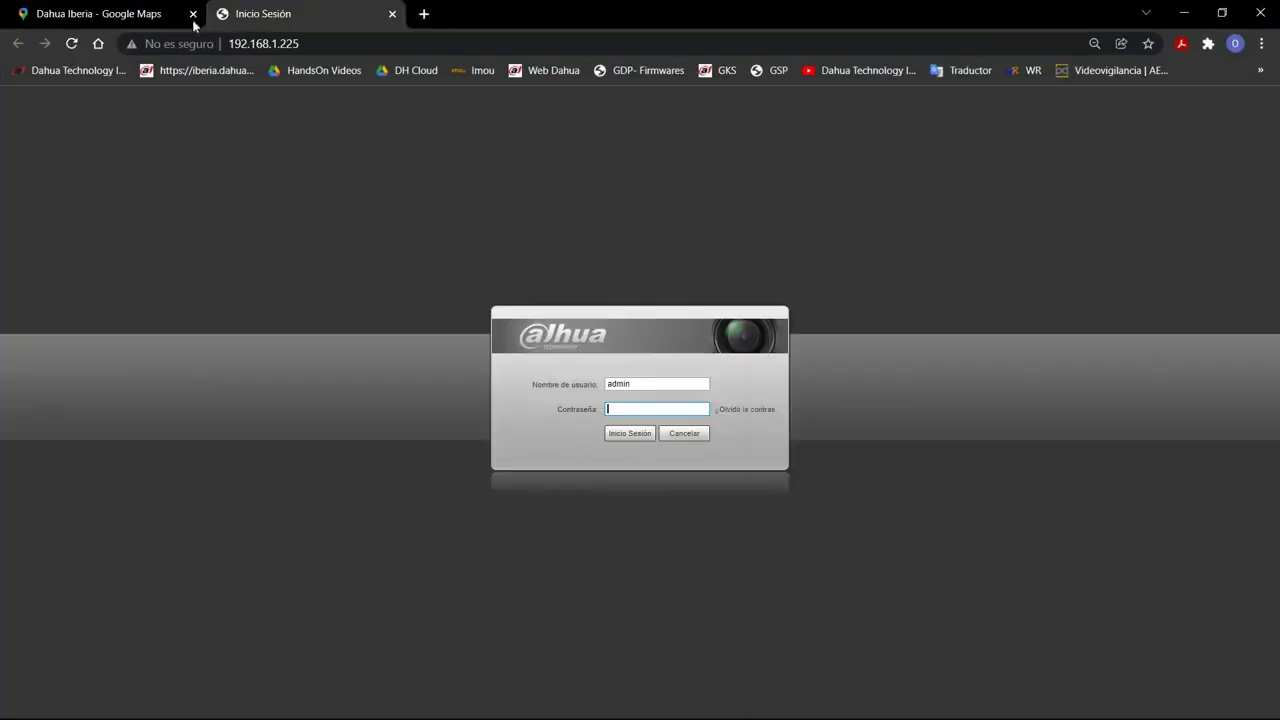
# Log in to the 192.168.1.225 camera's web page with its password, check live view, and return to DSS
pyautogui.click(193, 14)
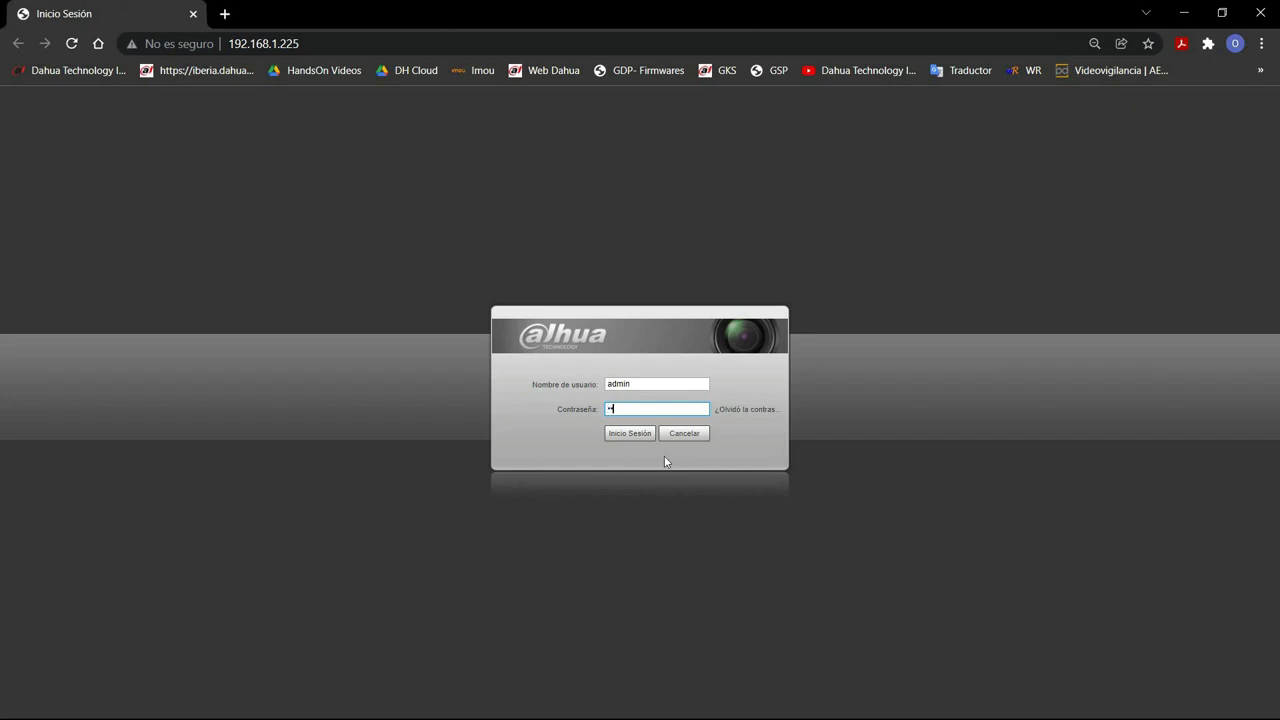
pyautogui.write('********')
pyautogui.press('Return')
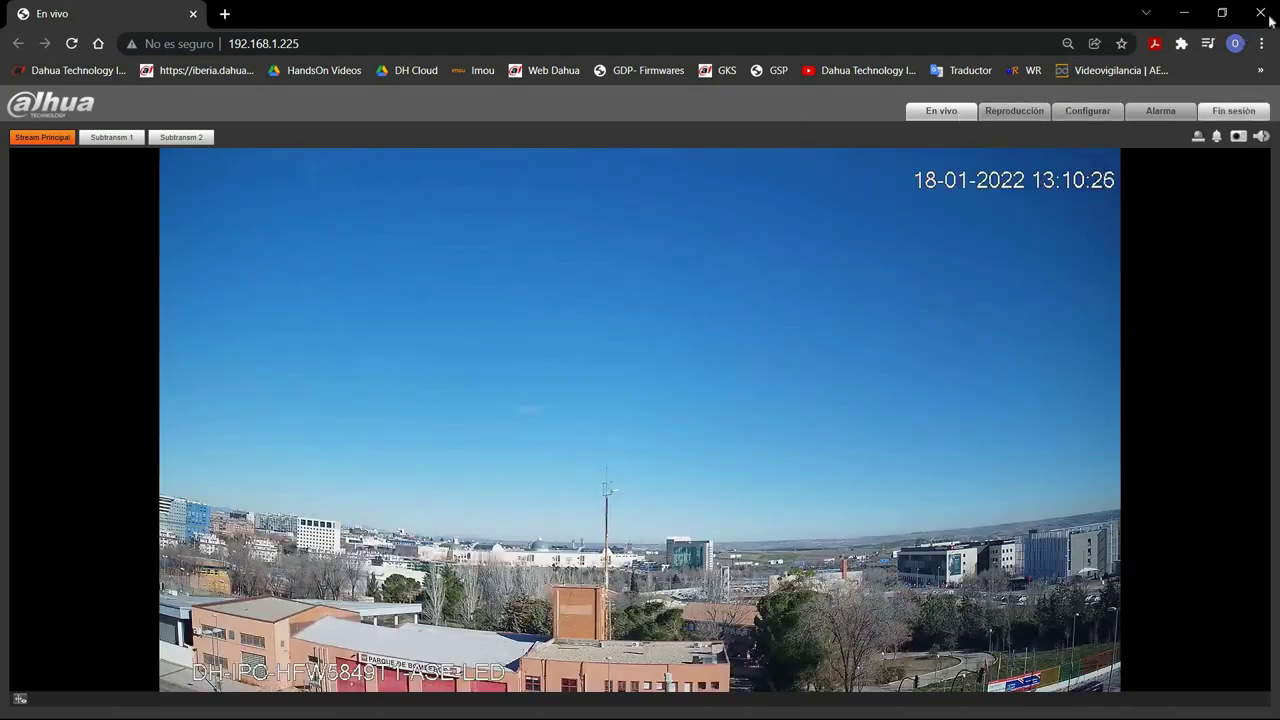
pyautogui.hotkey('alt', 'Tab')
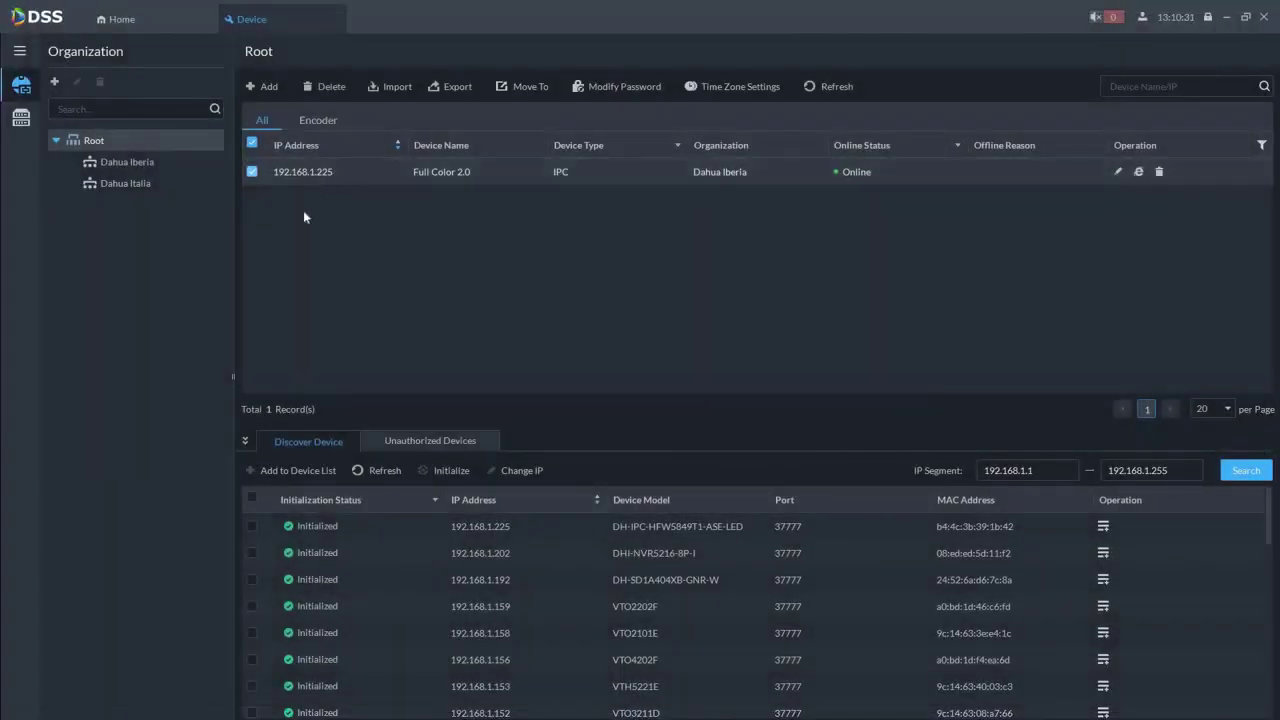
# Delete the Full Color 2.0 camera from the Root device list and dismiss the result
pyautogui.click(321, 94)
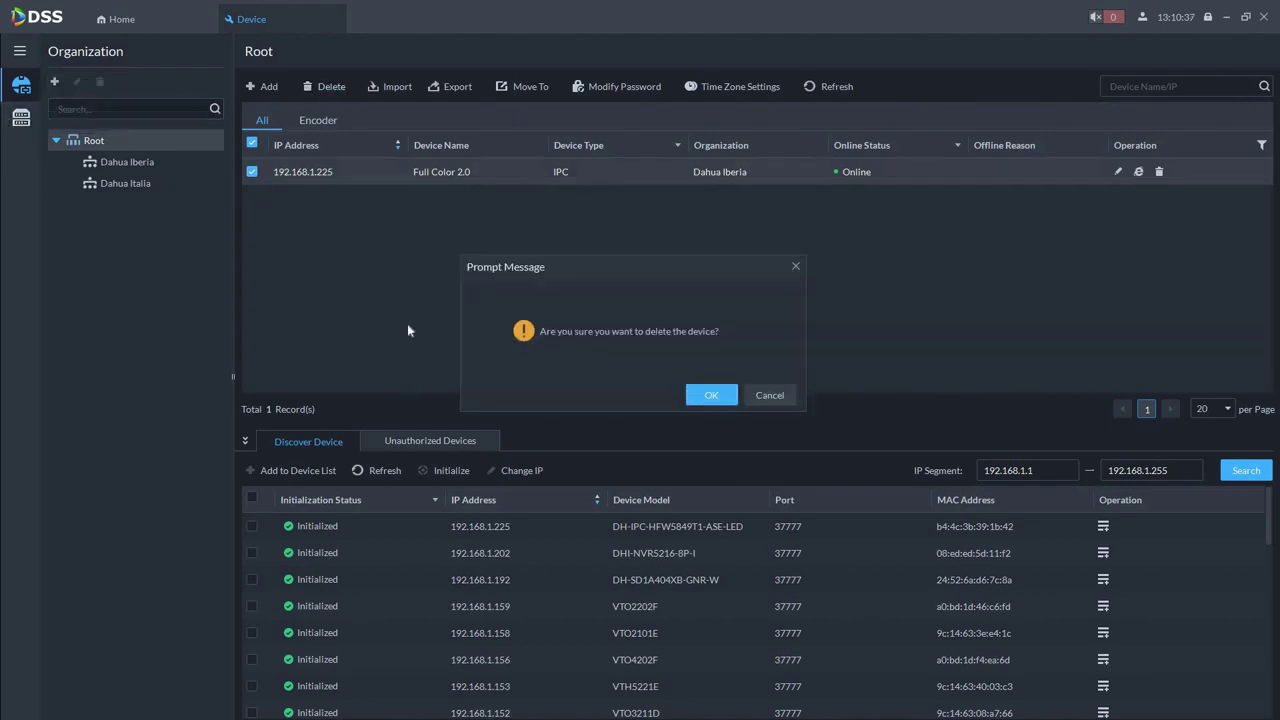
pyautogui.press('Return')
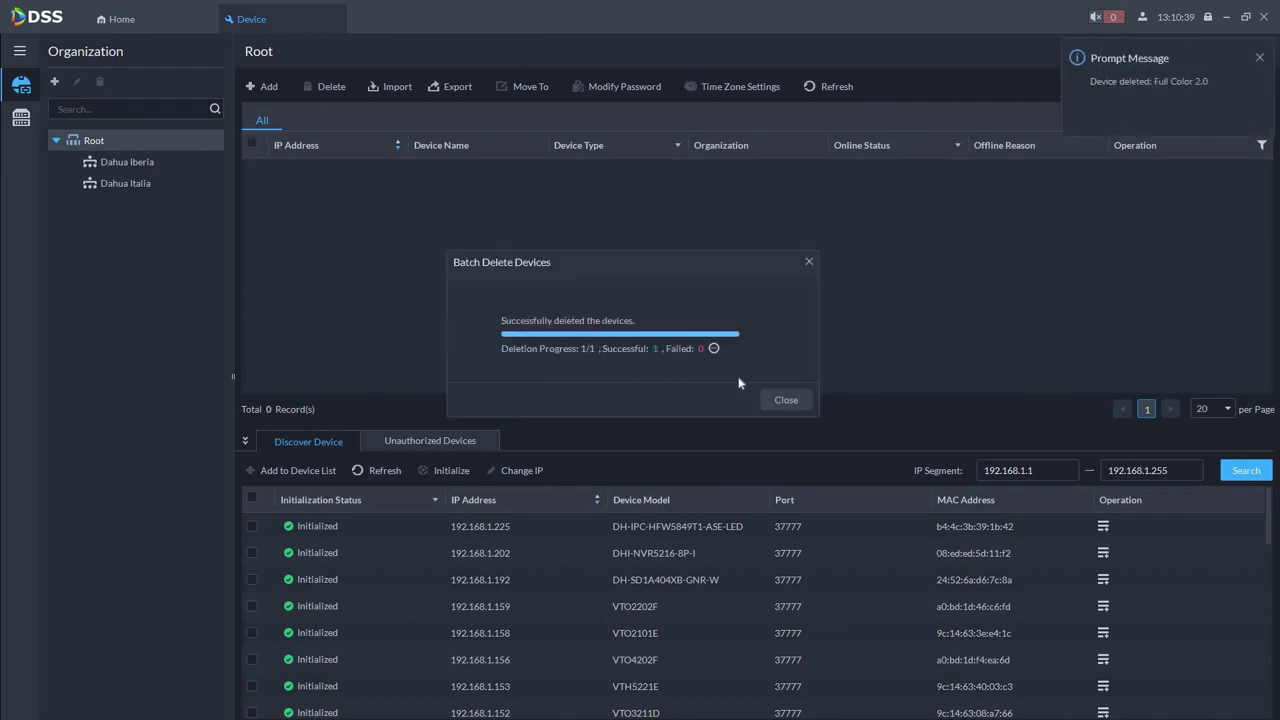
pyautogui.click(778, 401)
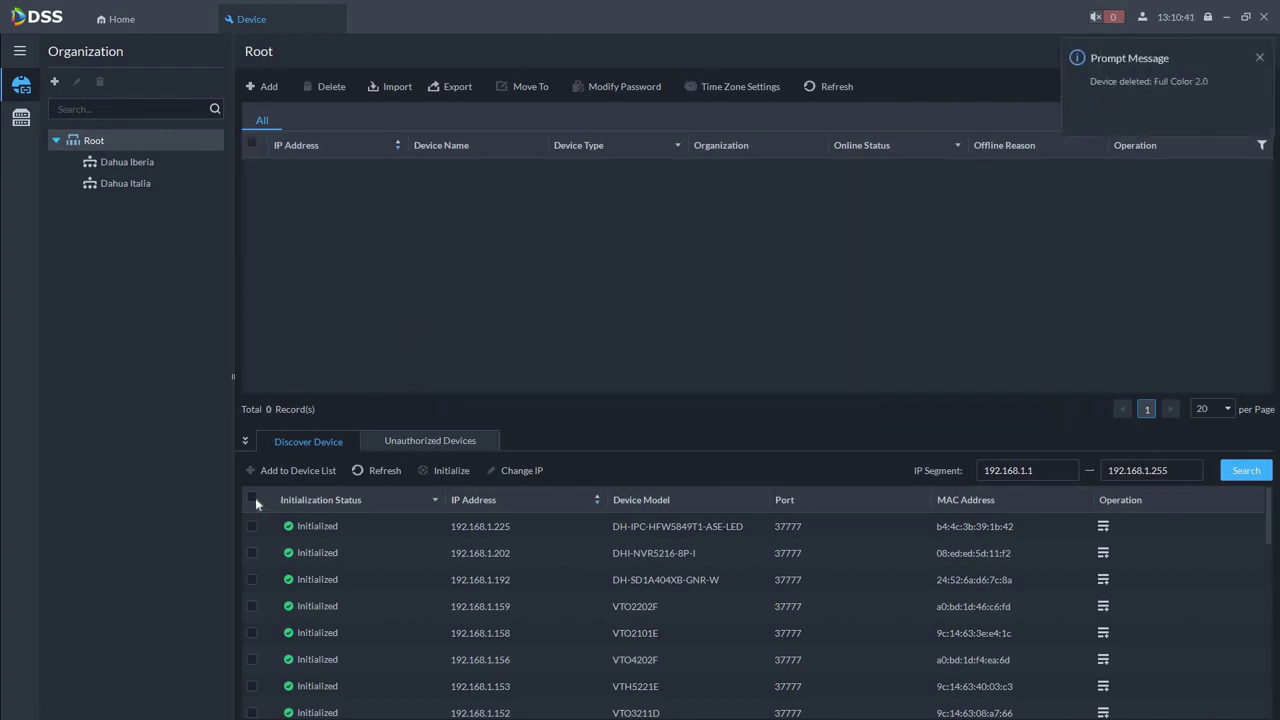
# Batch-add all discovered devices to Root on server 192.168.1.194 using the device password
pyautogui.click(252, 499)
pyautogui.click(292, 470)
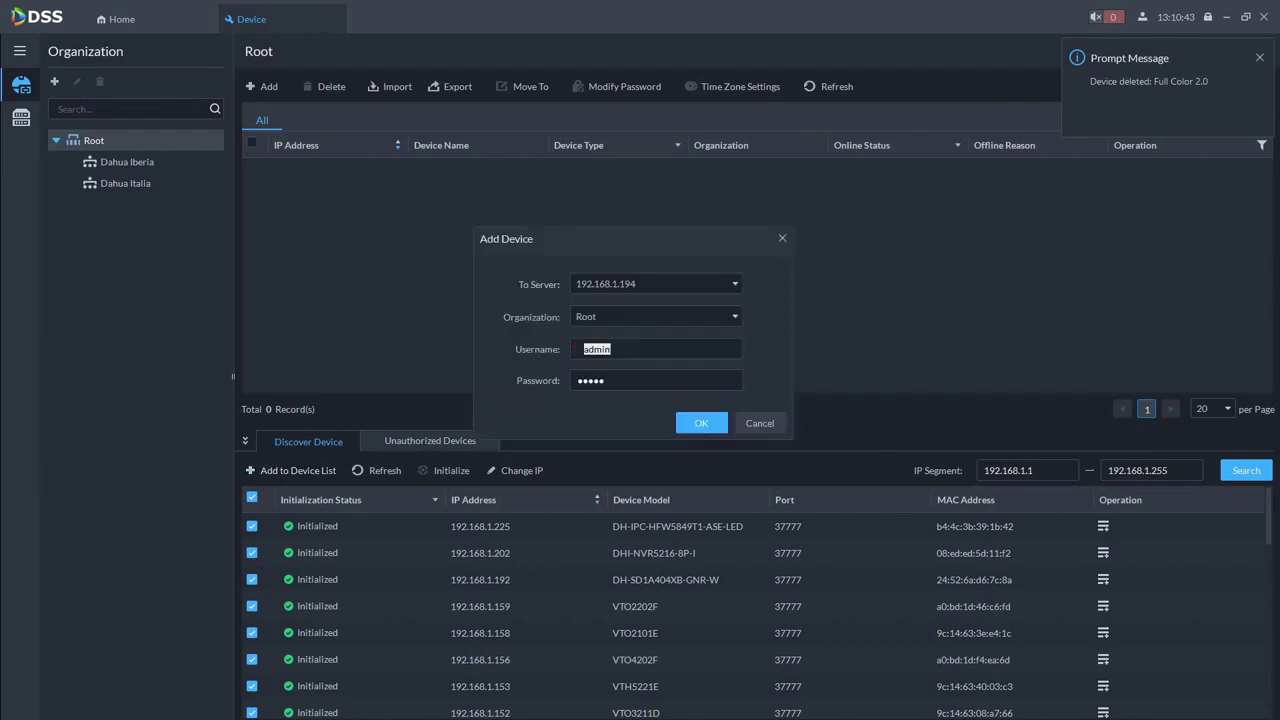
pyautogui.click(696, 288)
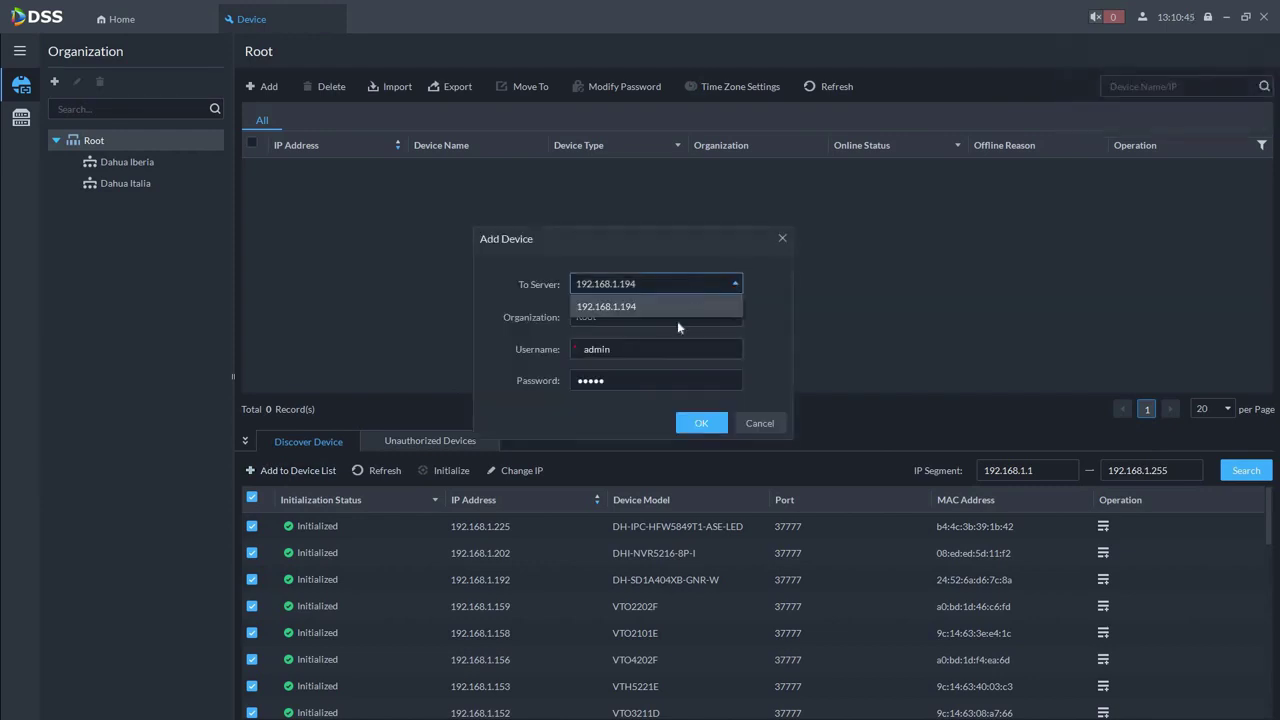
pyautogui.click(688, 316)
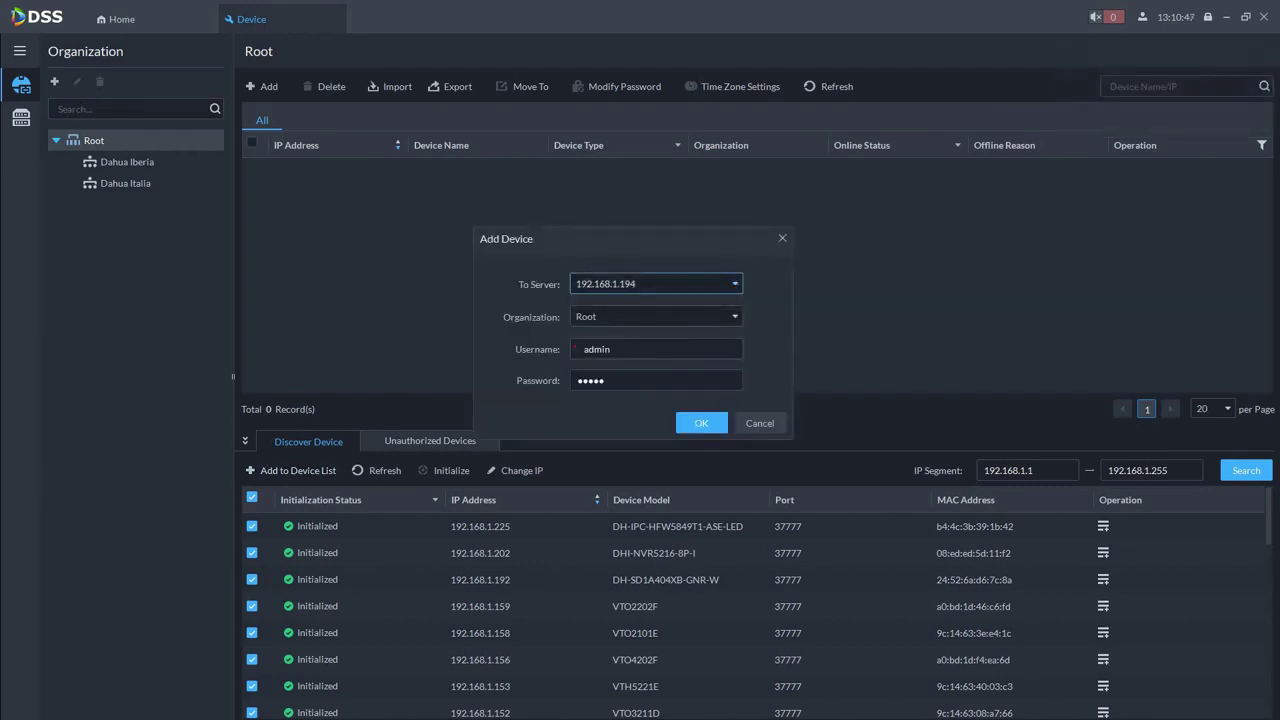
pyautogui.click(655, 380)
pyautogui.write('123')
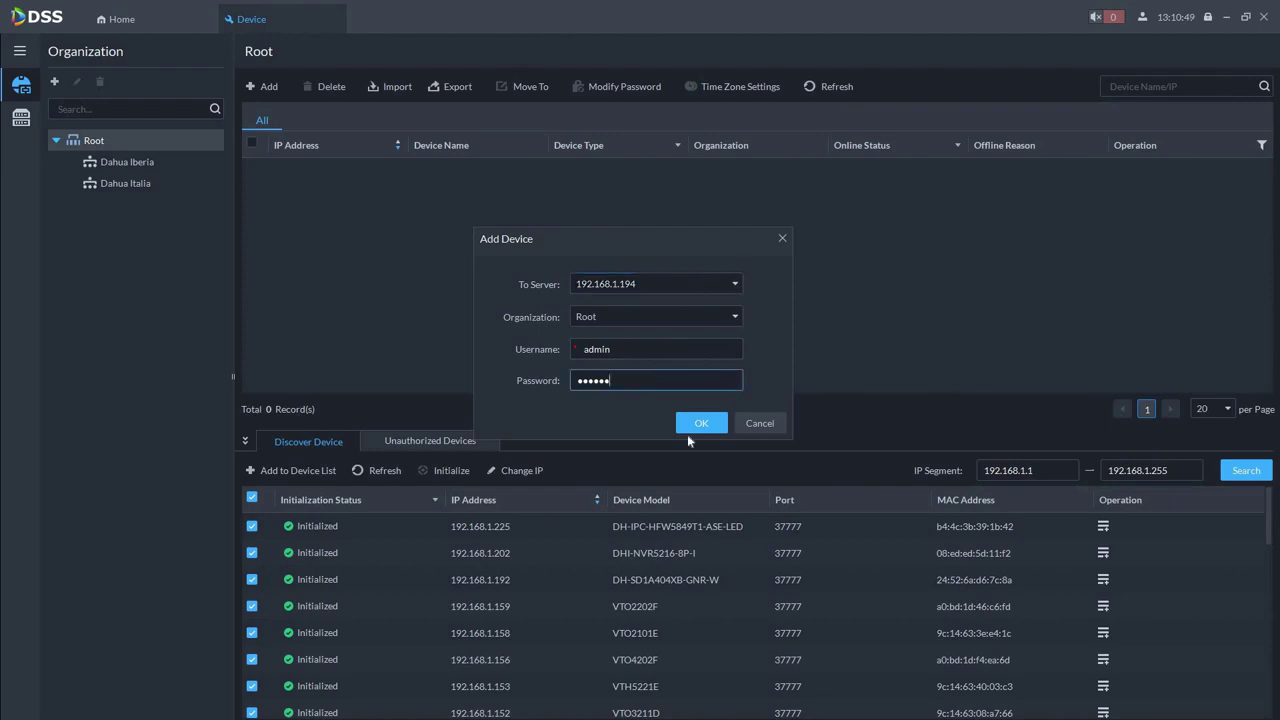
pyautogui.click(701, 423)
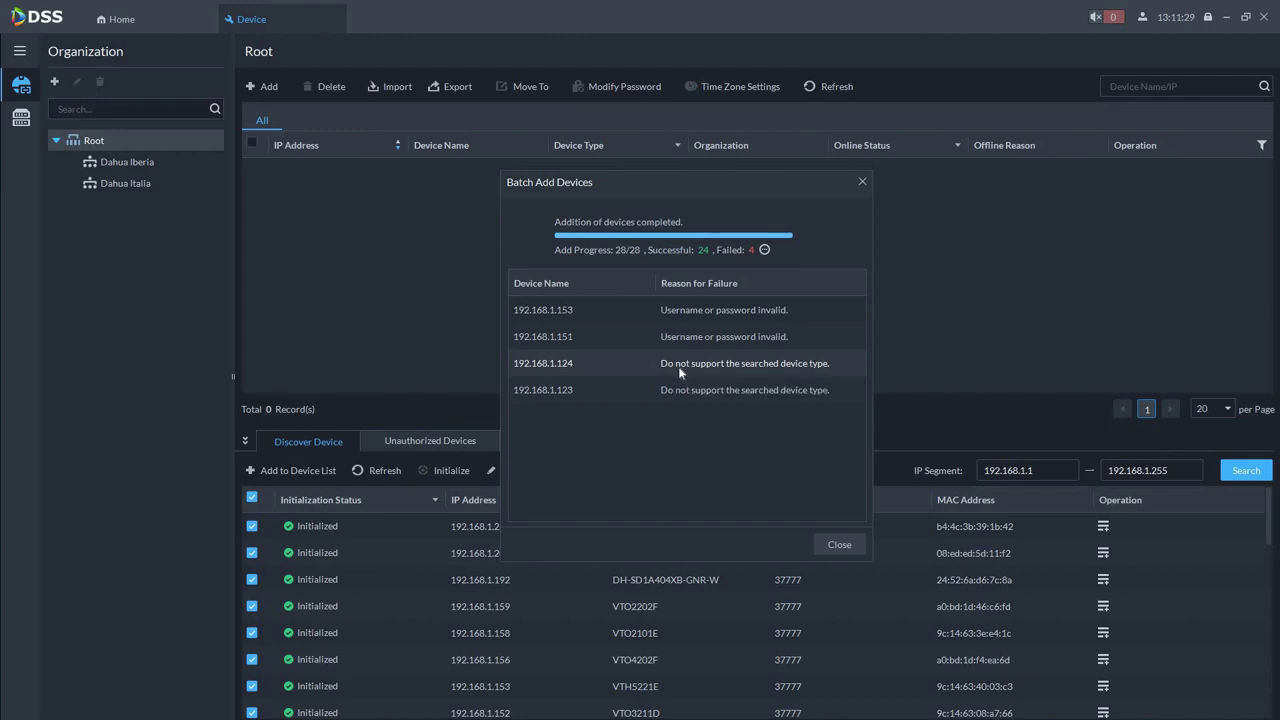
# Delete the offline VTO devices 192.168.1.159, .158, .156 and .152 from the Root list
pyautogui.click(838, 545)
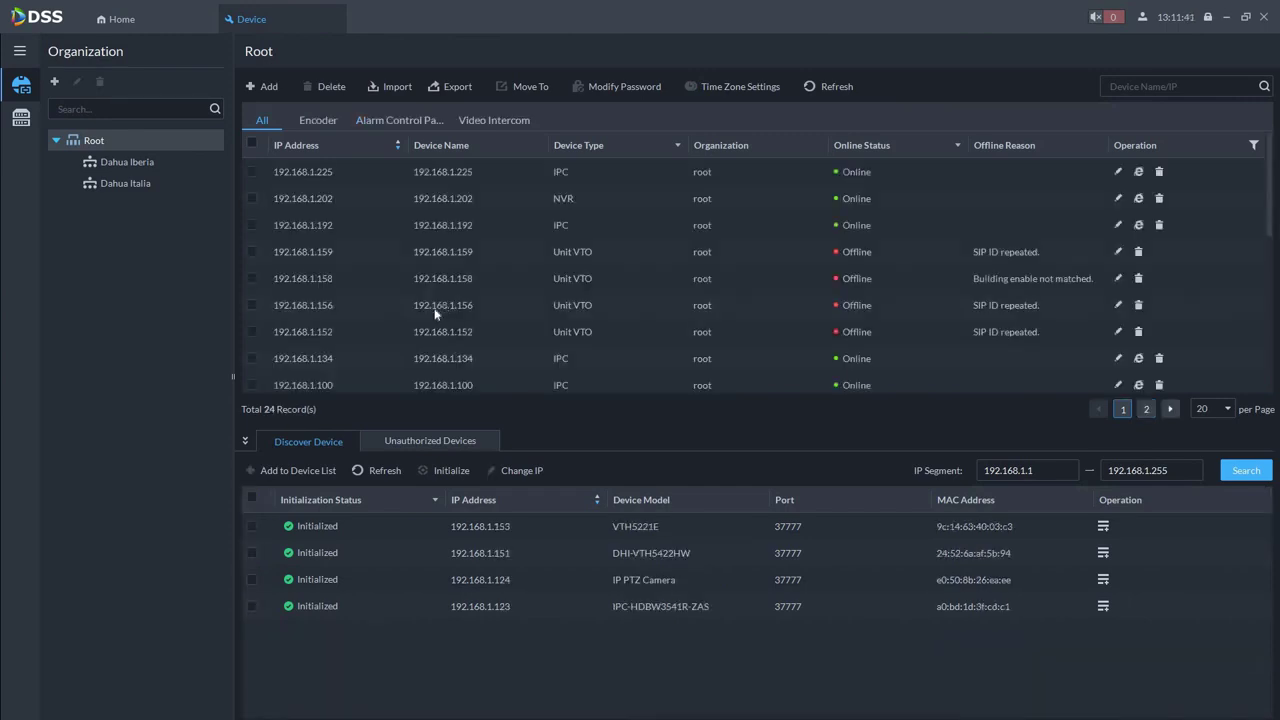
pyautogui.click(251, 252)
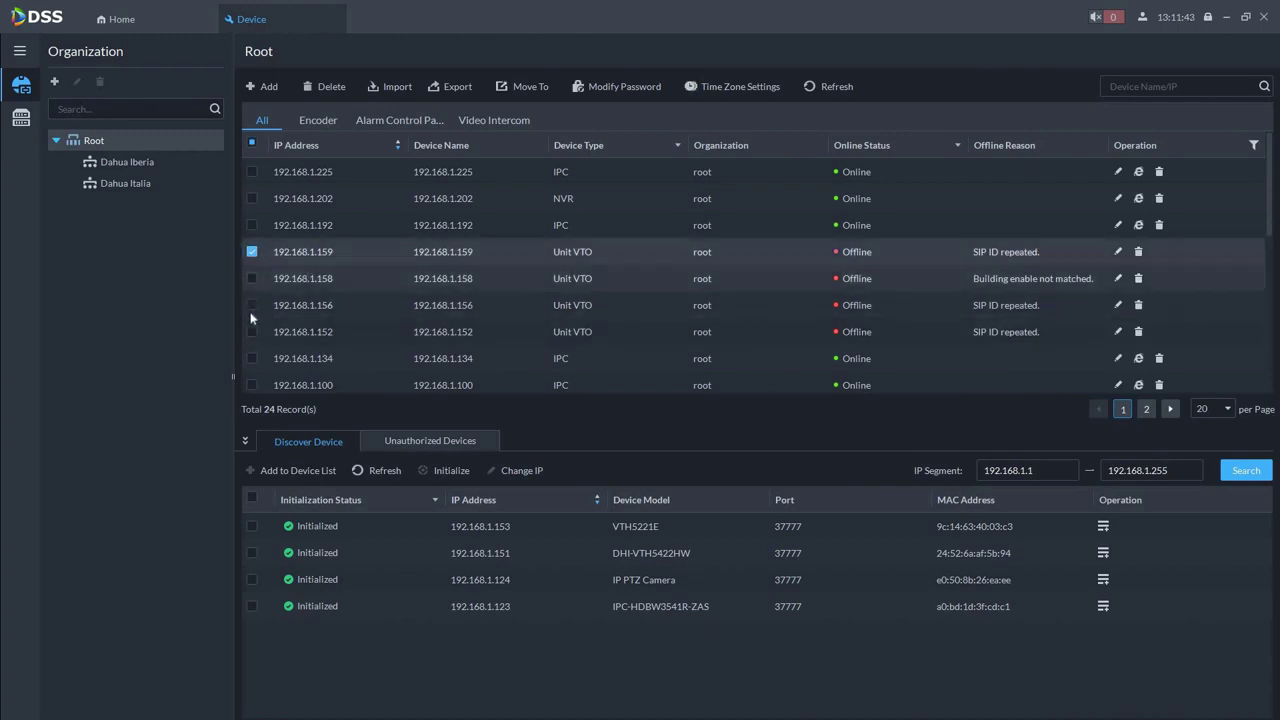
pyautogui.click(251, 278)
pyautogui.click(251, 305)
pyautogui.click(251, 331)
pyautogui.click(329, 88)
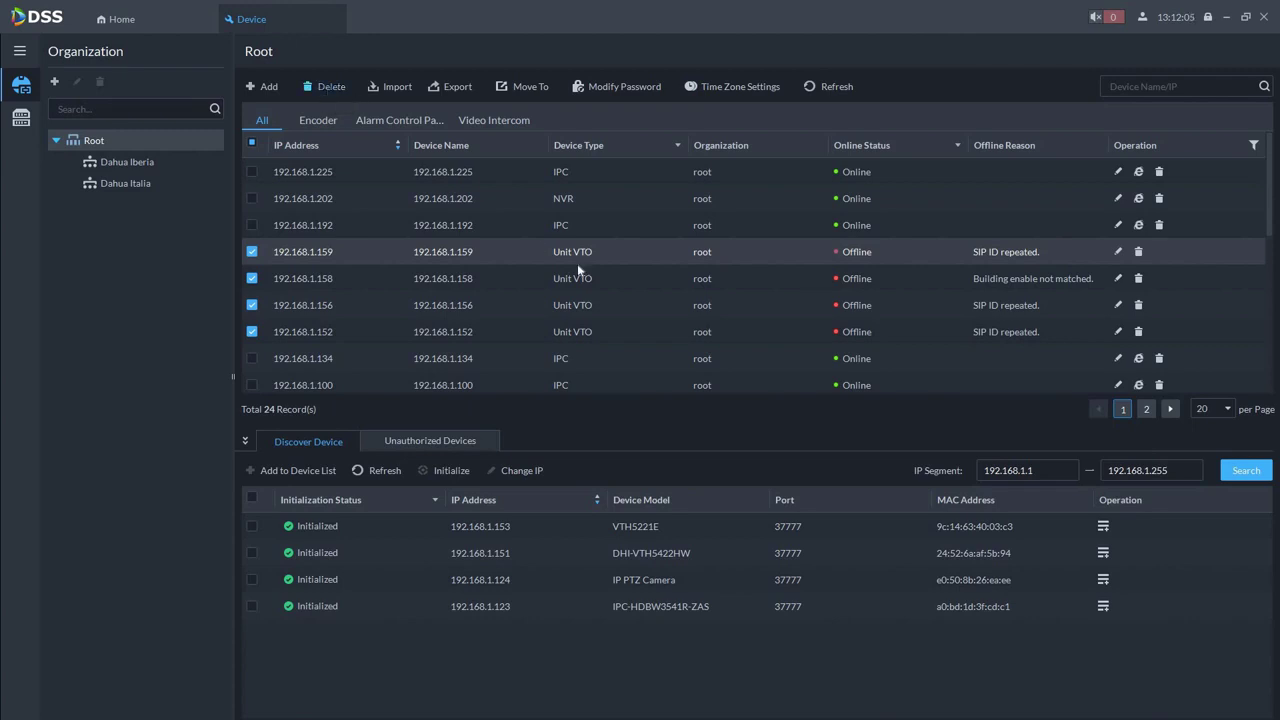
pyautogui.click(712, 395)
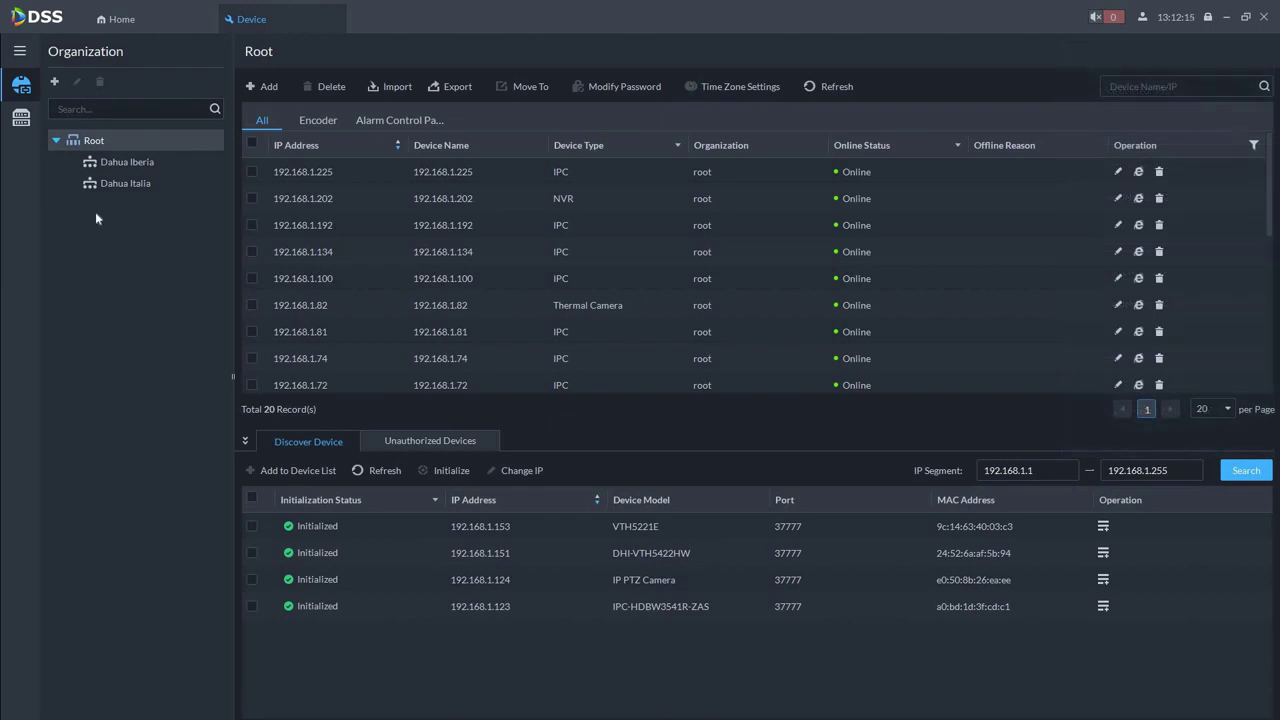
# In Device Config, select the IPC-HFW3449T1P-AS-PV channel under 192.168.1.41 and open its AI Rule Config
pyautogui.click(26, 121)
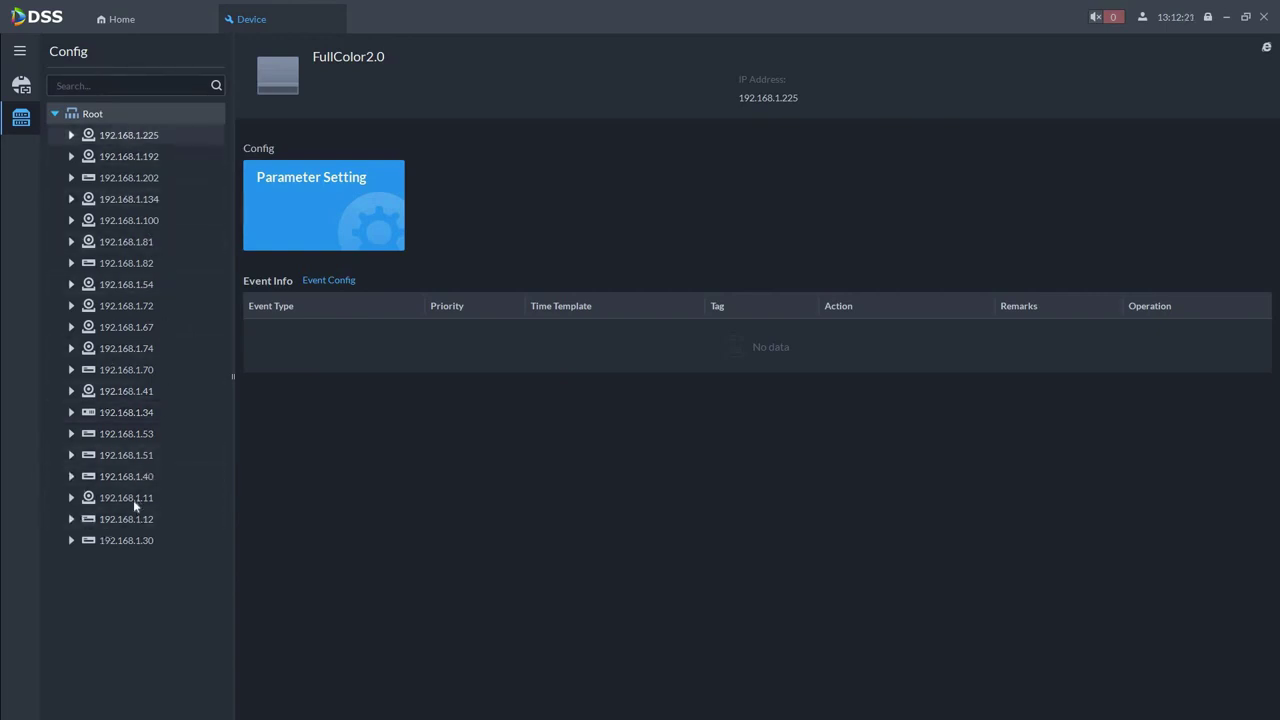
pyautogui.click(73, 393)
pyautogui.doubleClick(110, 393)
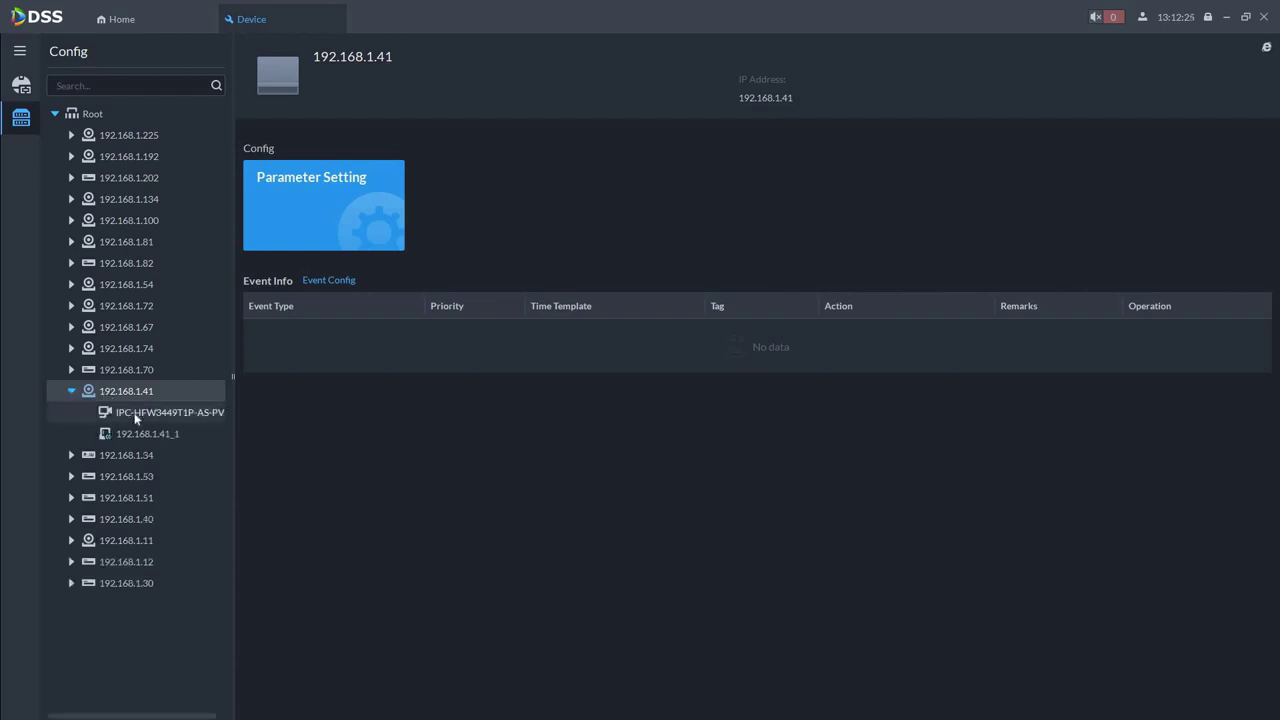
pyautogui.click(136, 414)
pyautogui.moveTo(136, 414)
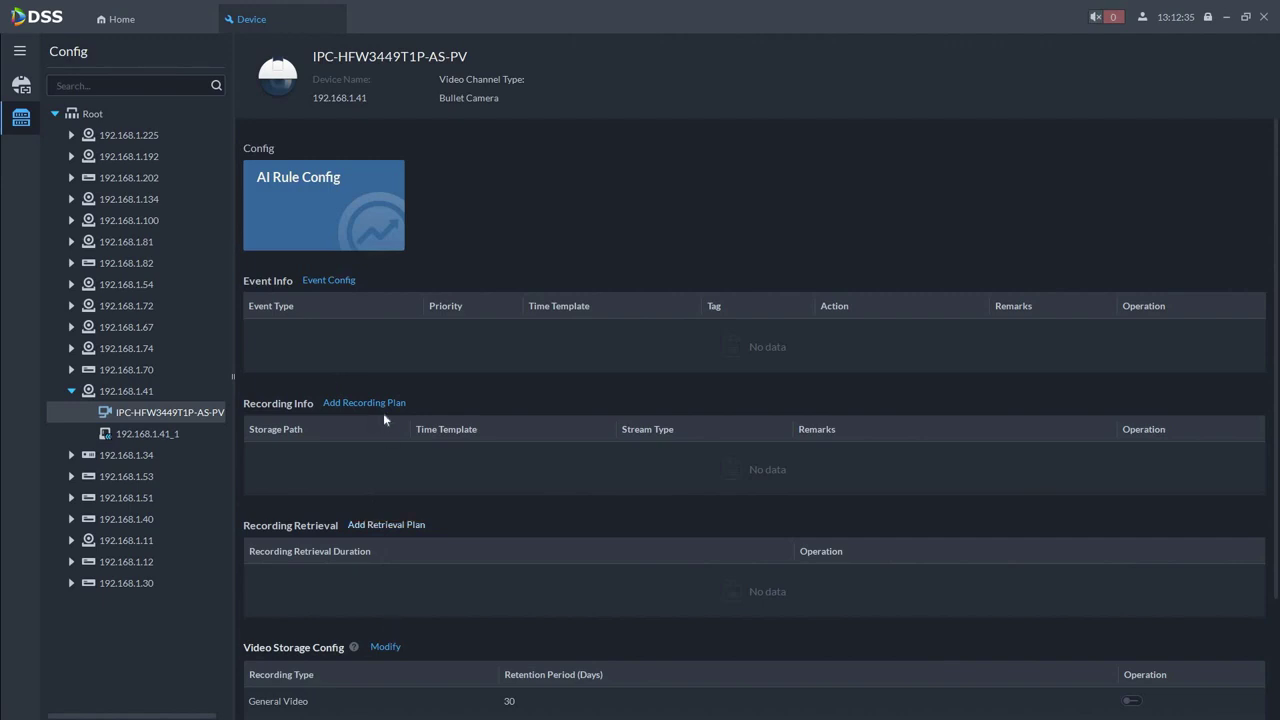
pyautogui.scroll(-2, 388, 450)
pyautogui.scroll(2, 398, 360)
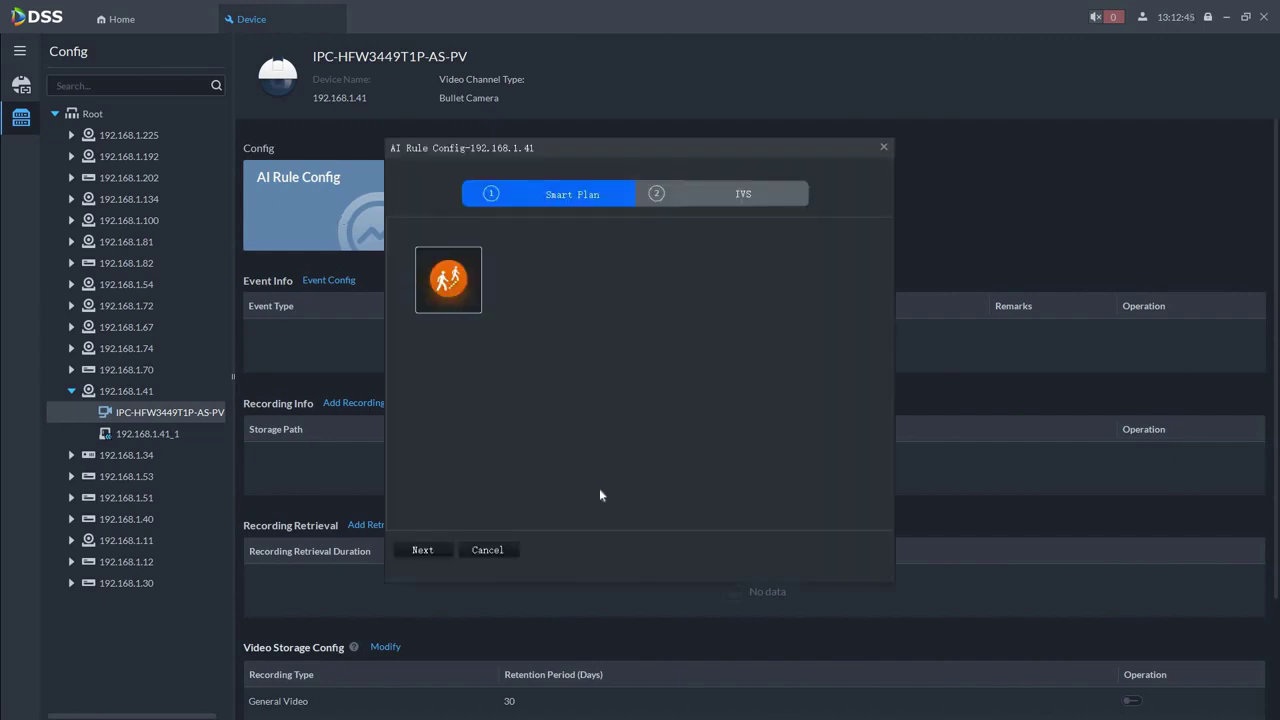
# Choose the IVS smart plan, replace Rule 1 with a new Intrusion rule named INTRUSION
pyautogui.click(461, 292)
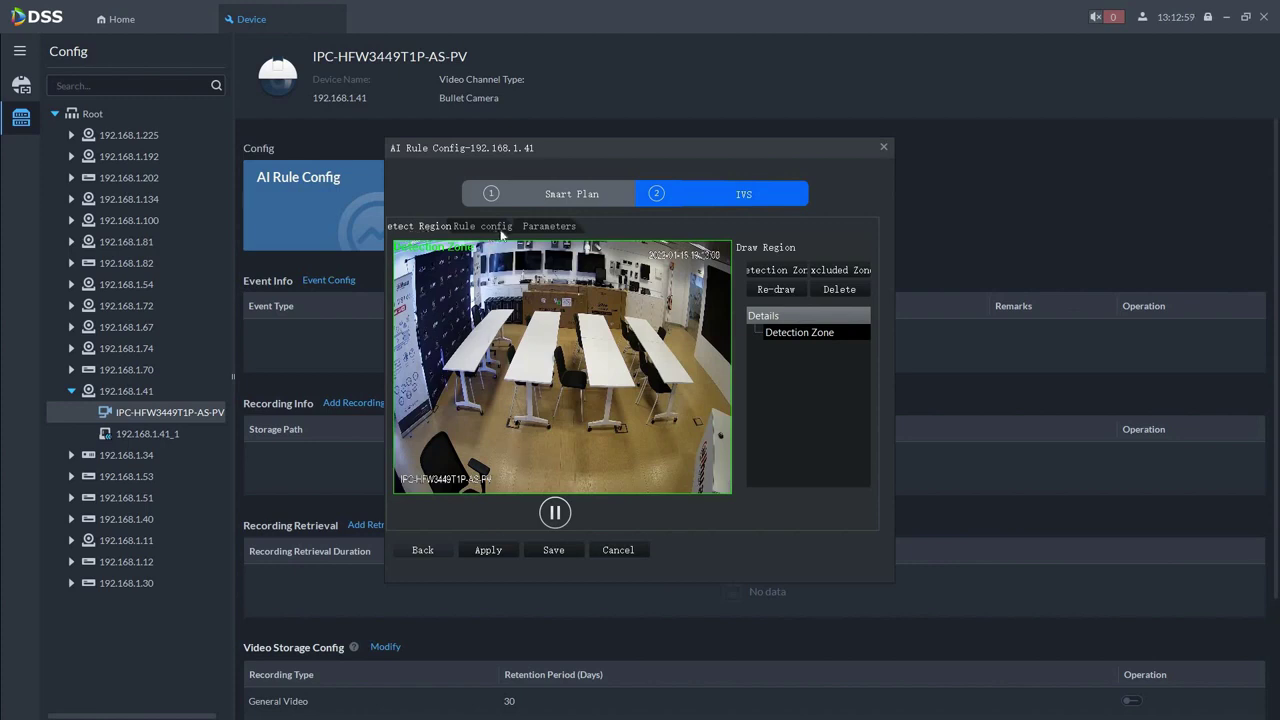
pyautogui.click(494, 228)
pyautogui.click(840, 312)
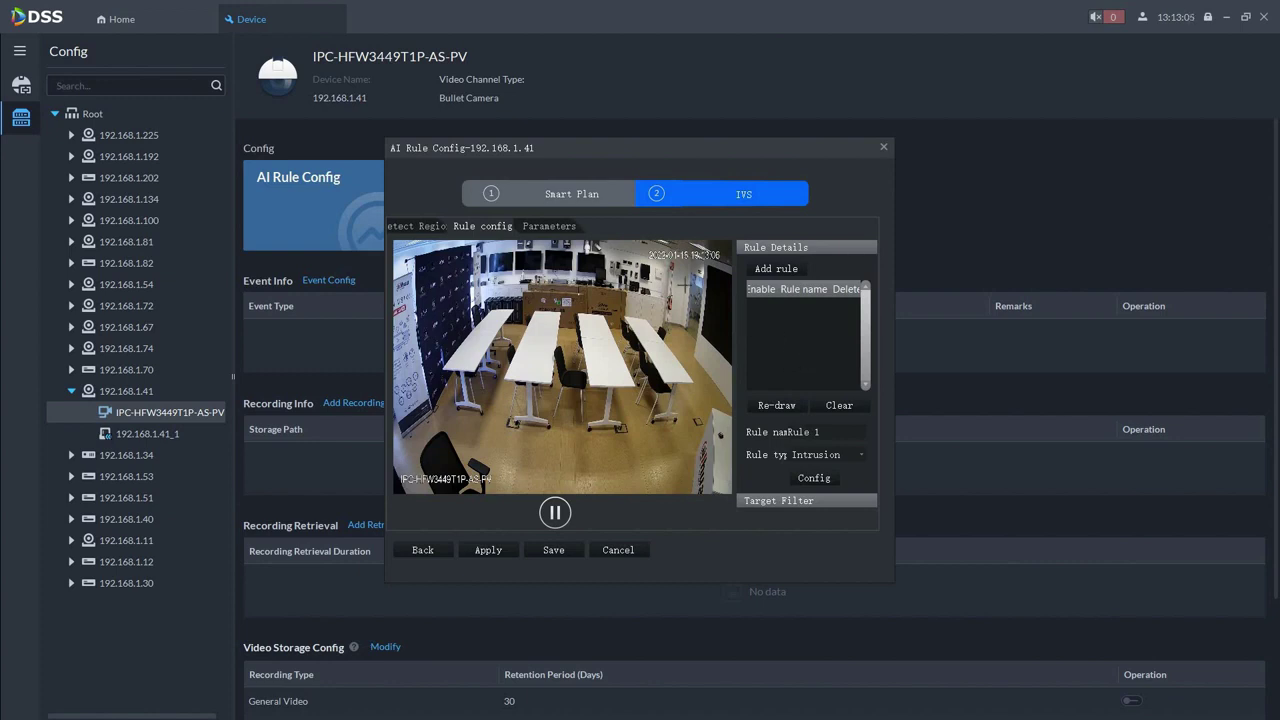
pyautogui.click(782, 270)
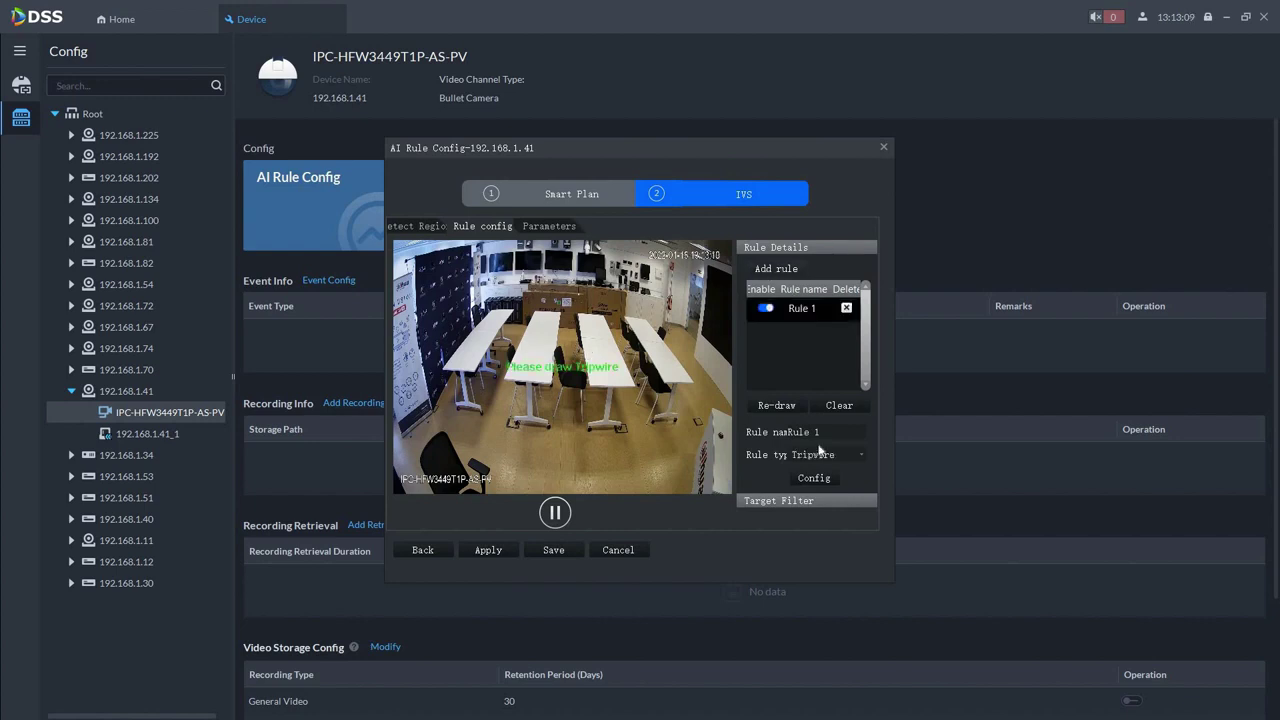
pyautogui.click(765, 434)
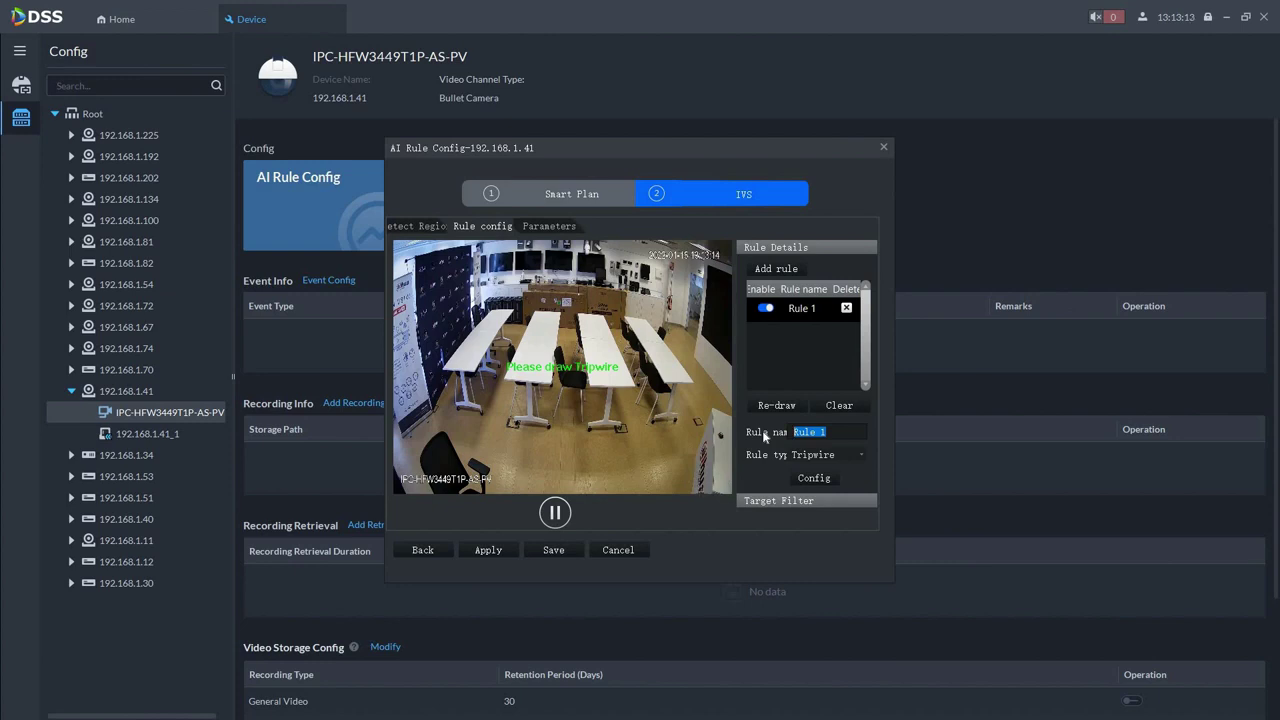
pyautogui.write('INTRUSION')
pyautogui.click(830, 457)
pyautogui.click(824, 480)
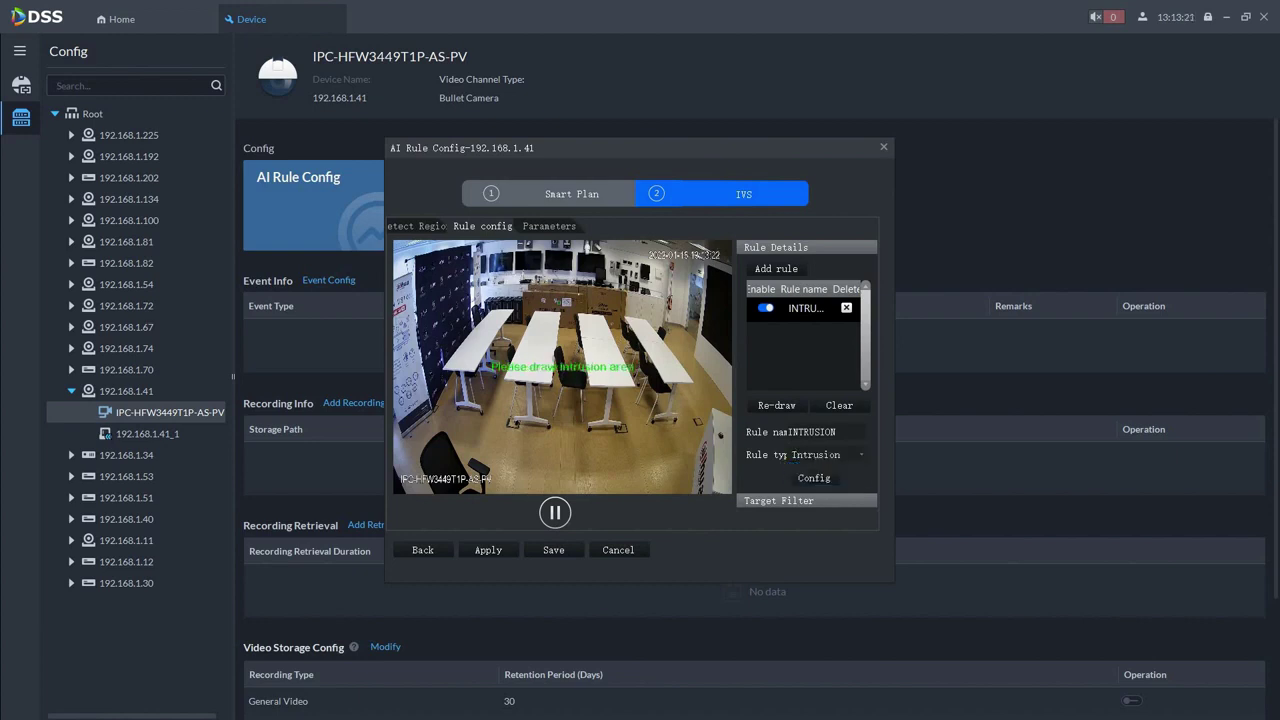
# Draw a four-corner rectangular intrusion area over the back of the room
pyautogui.click(498, 270)
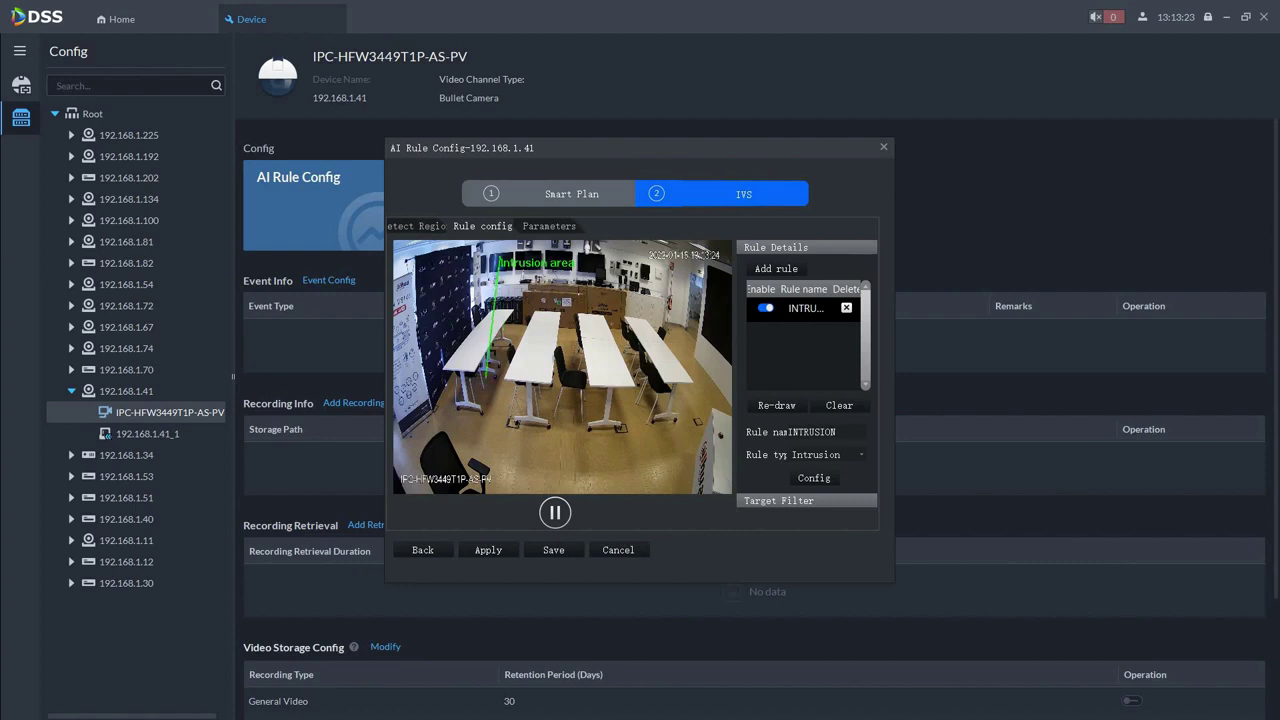
pyautogui.click(497, 356)
pyautogui.click(627, 356)
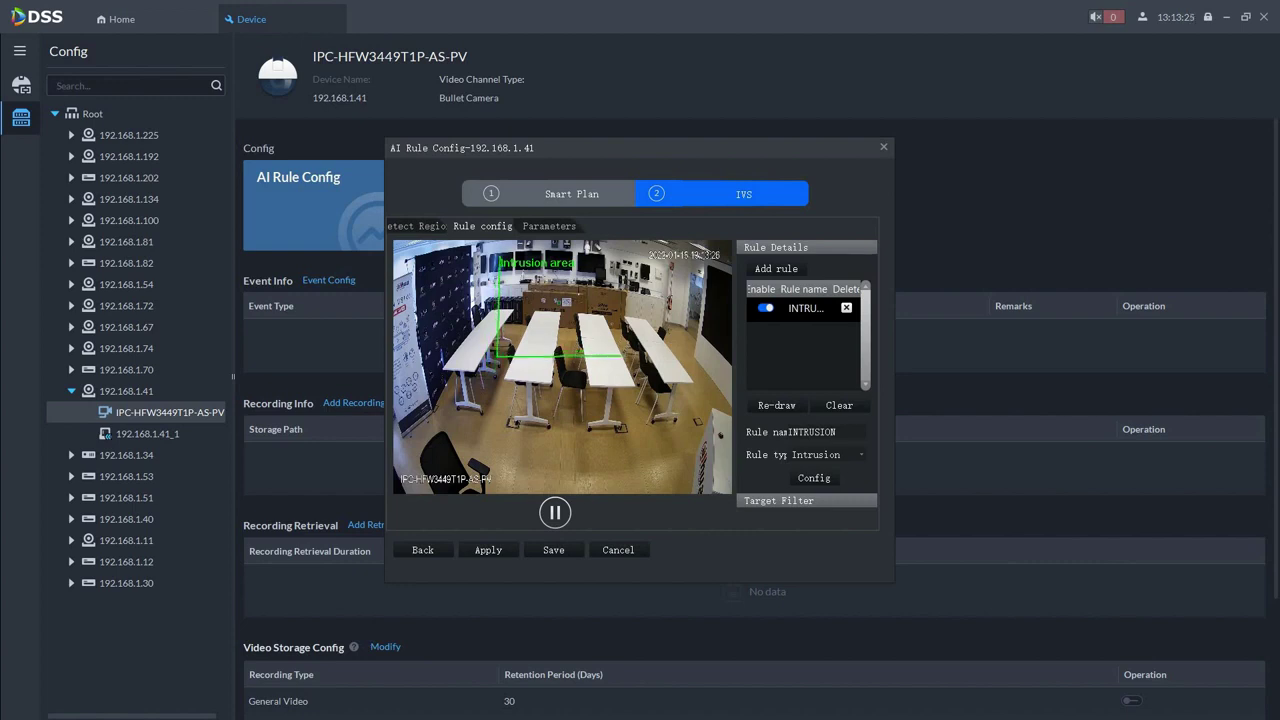
pyautogui.click(625, 262)
pyautogui.rightClick(634, 428)
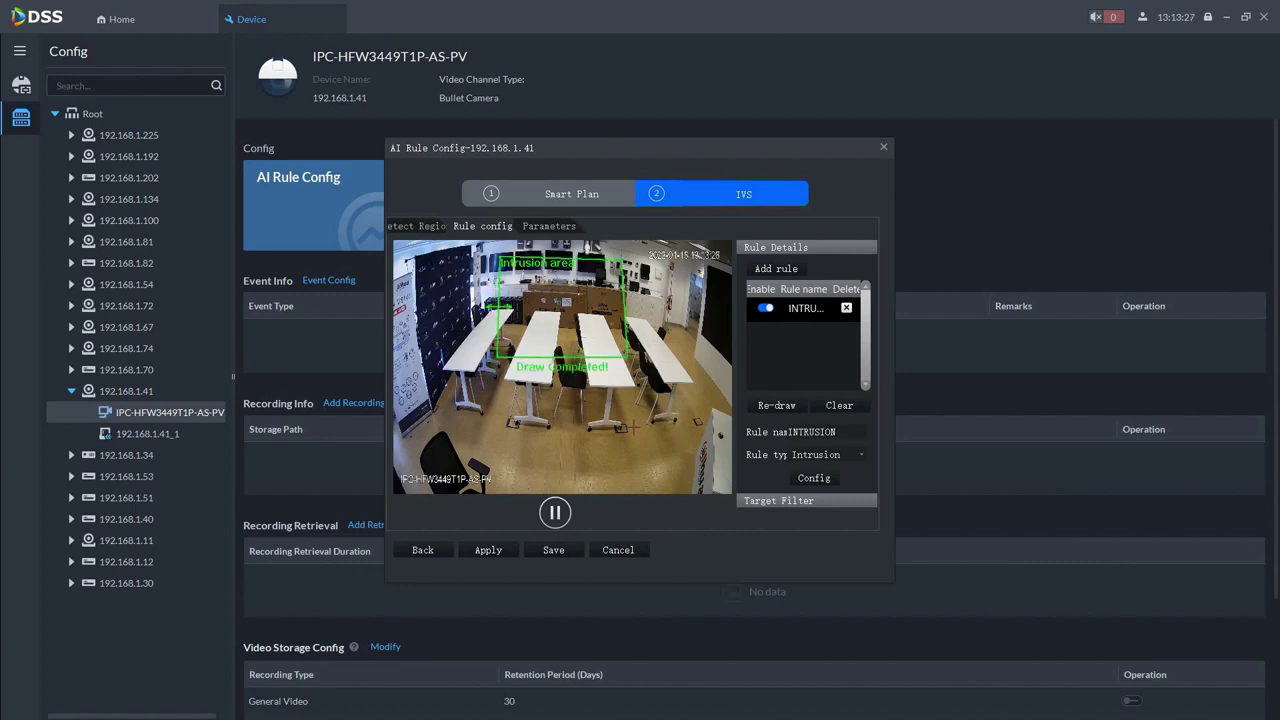
pyautogui.scroll(-3, 830, 485)
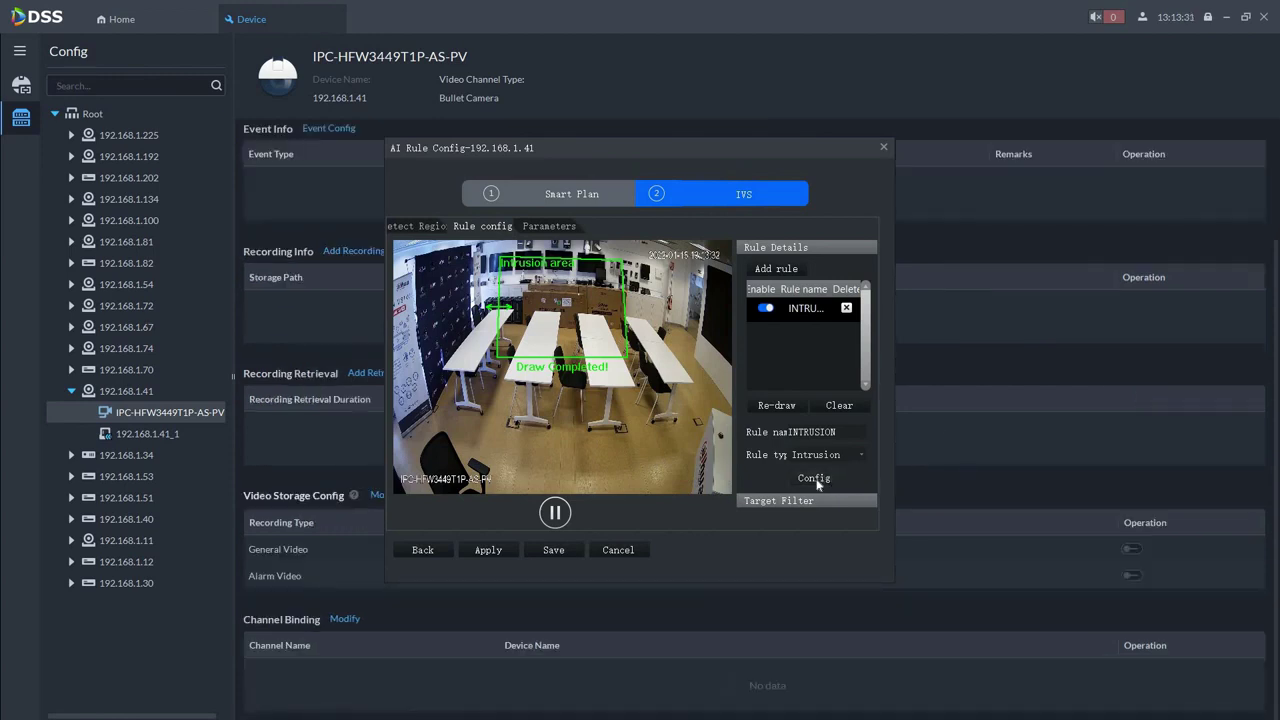
pyautogui.click(815, 479)
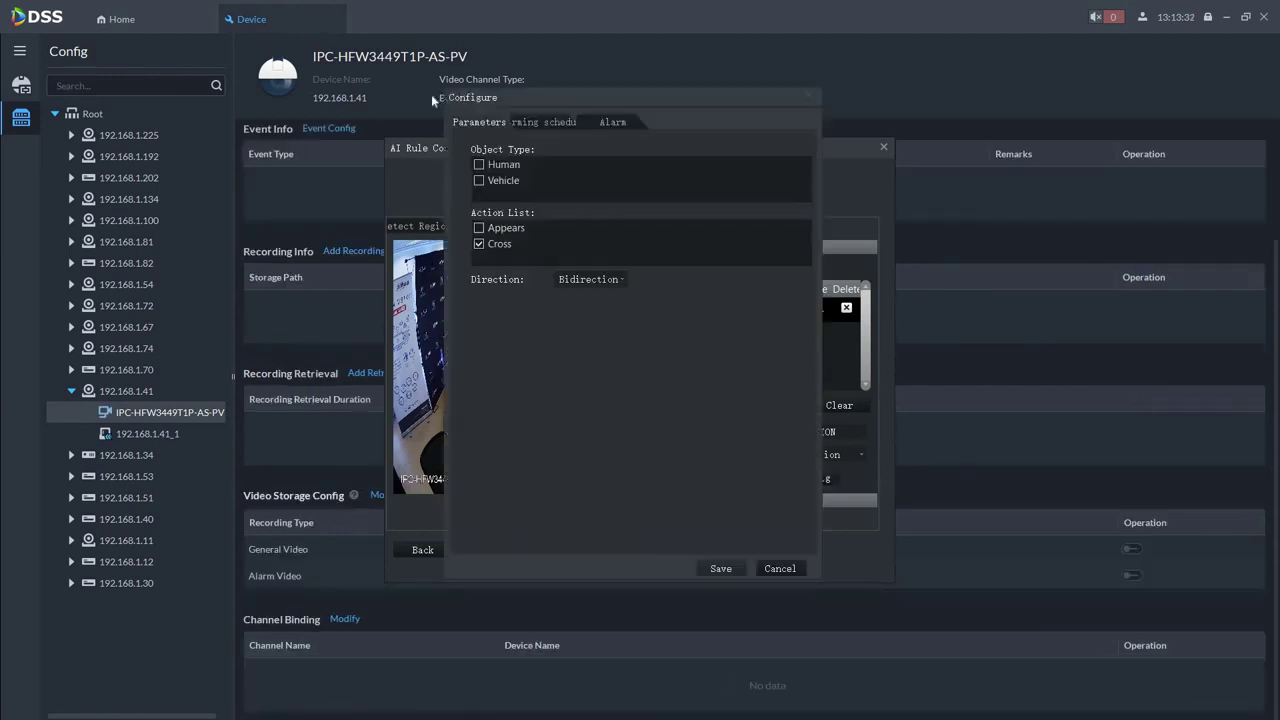
# Set the INTRUSION rule to detect Human objects with direction Enter
pyautogui.click(506, 168)
pyautogui.click(605, 282)
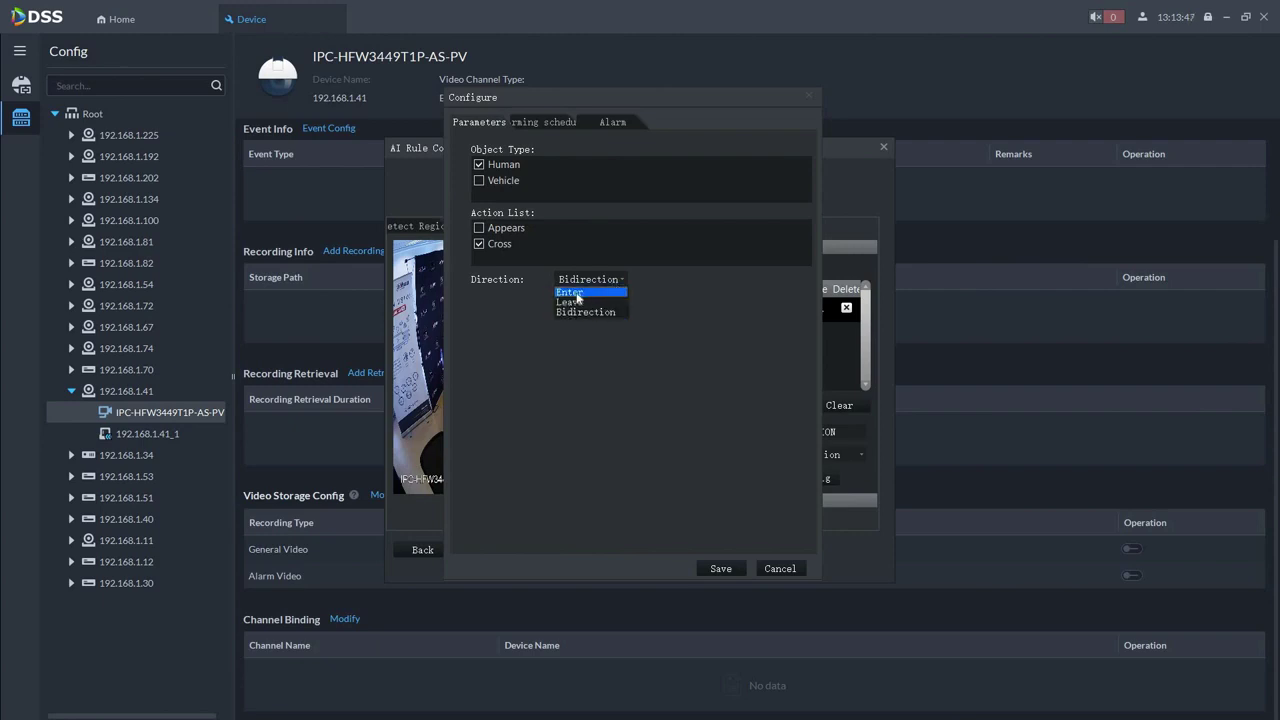
pyautogui.click(577, 292)
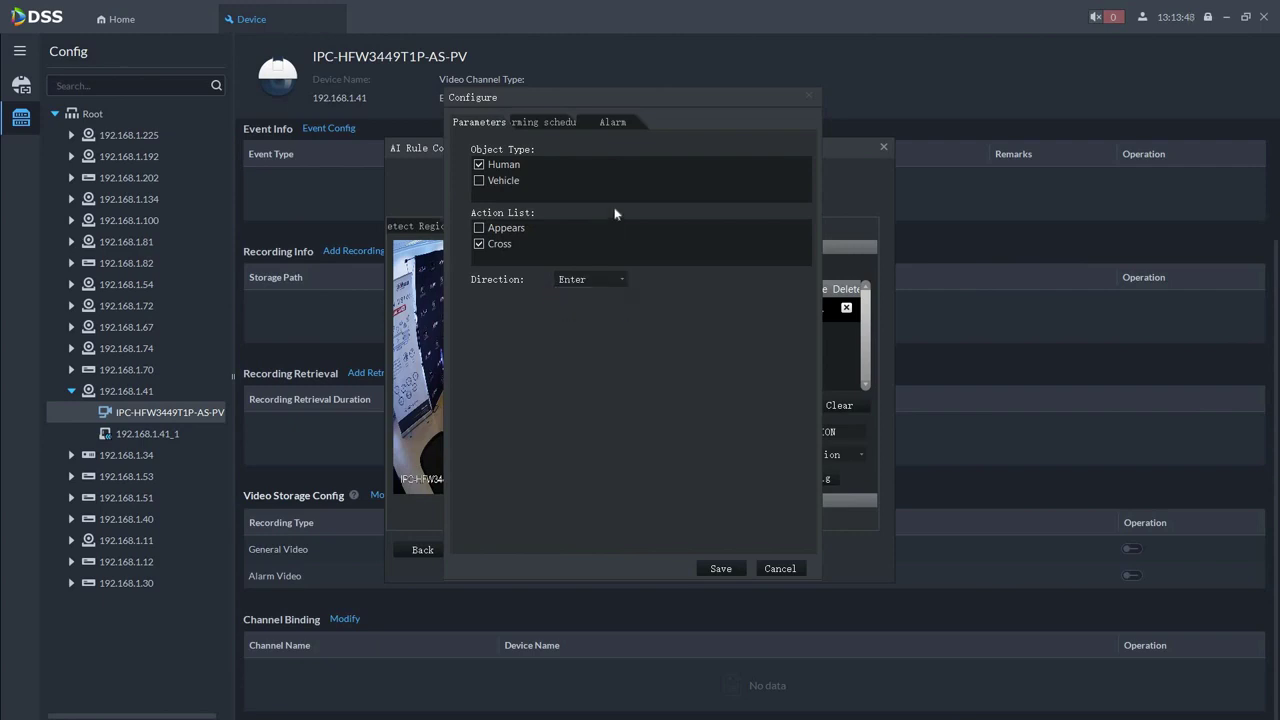
# Enable Record in the rule's alarm linkage, then save the rule and the AI rule configuration
pyautogui.click(549, 121)
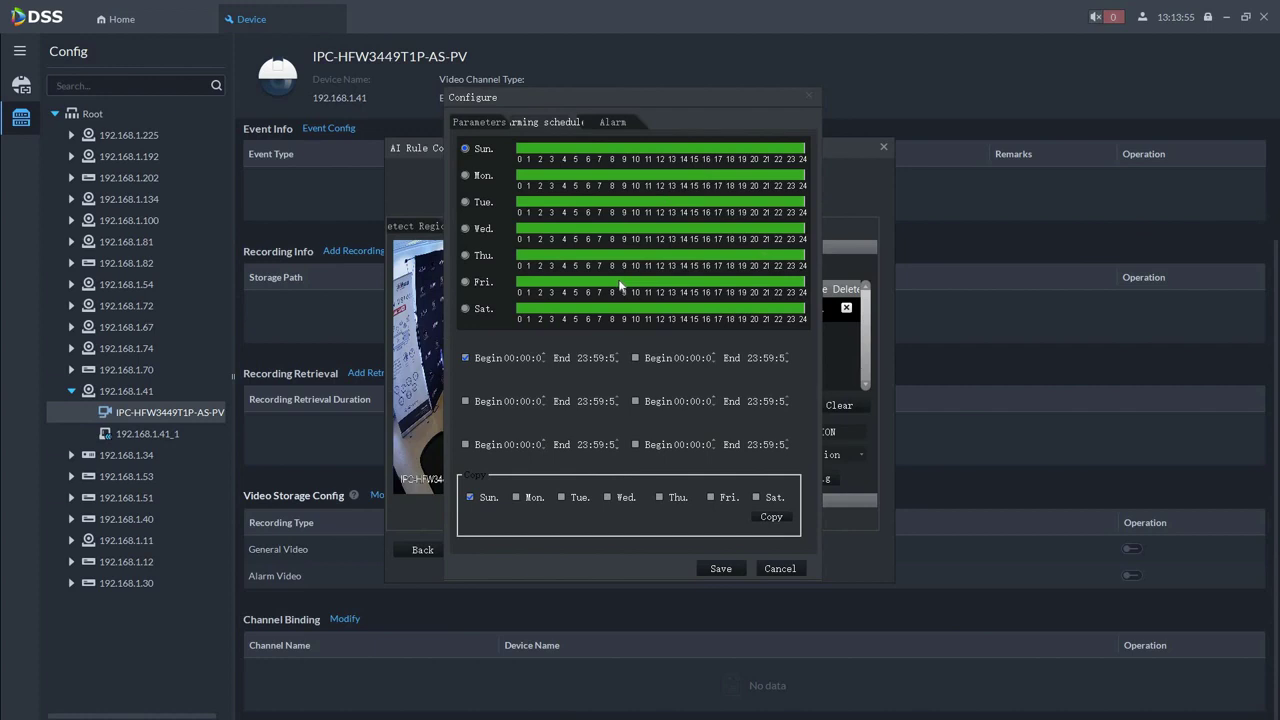
pyautogui.click(604, 123)
pyautogui.click(461, 196)
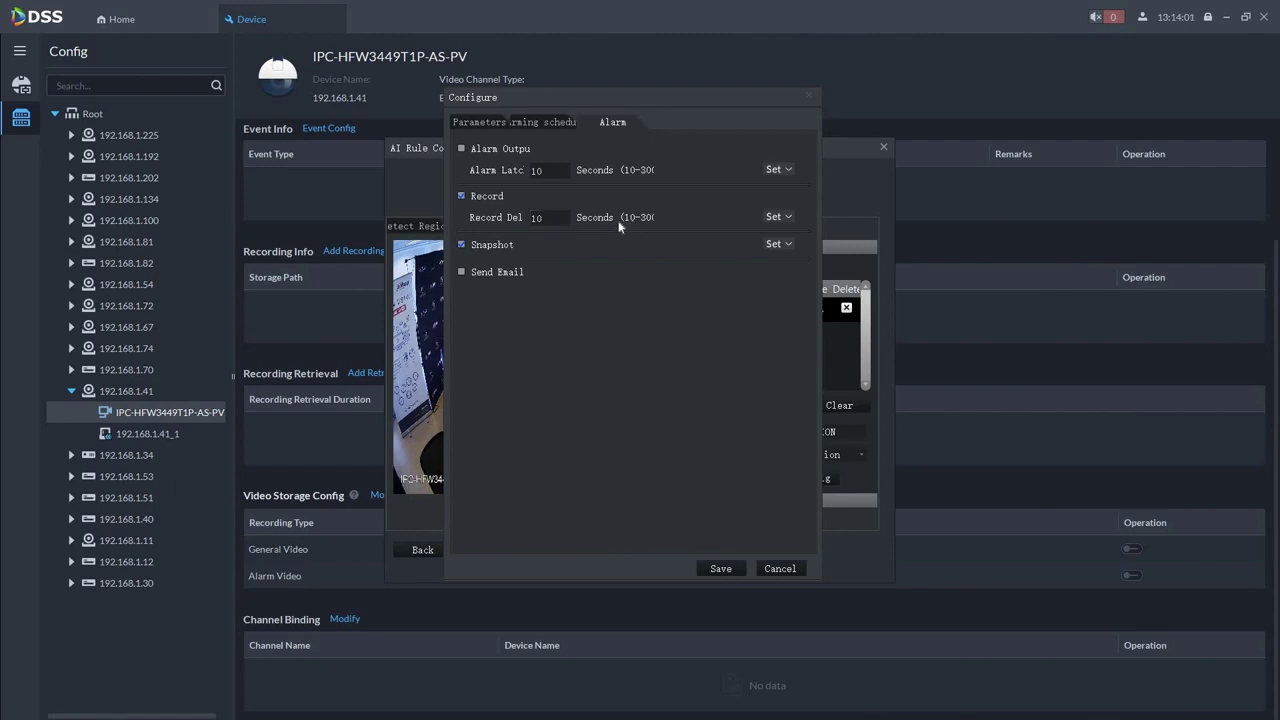
pyautogui.click(722, 569)
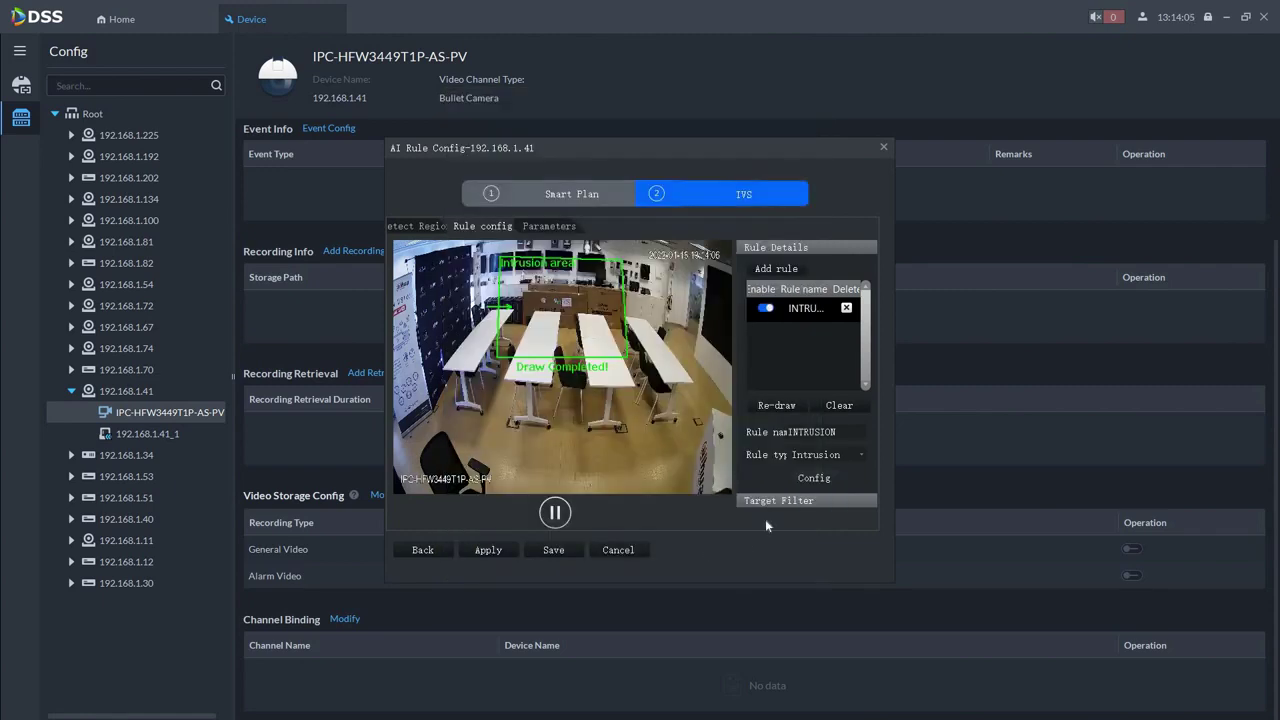
pyautogui.click(553, 549)
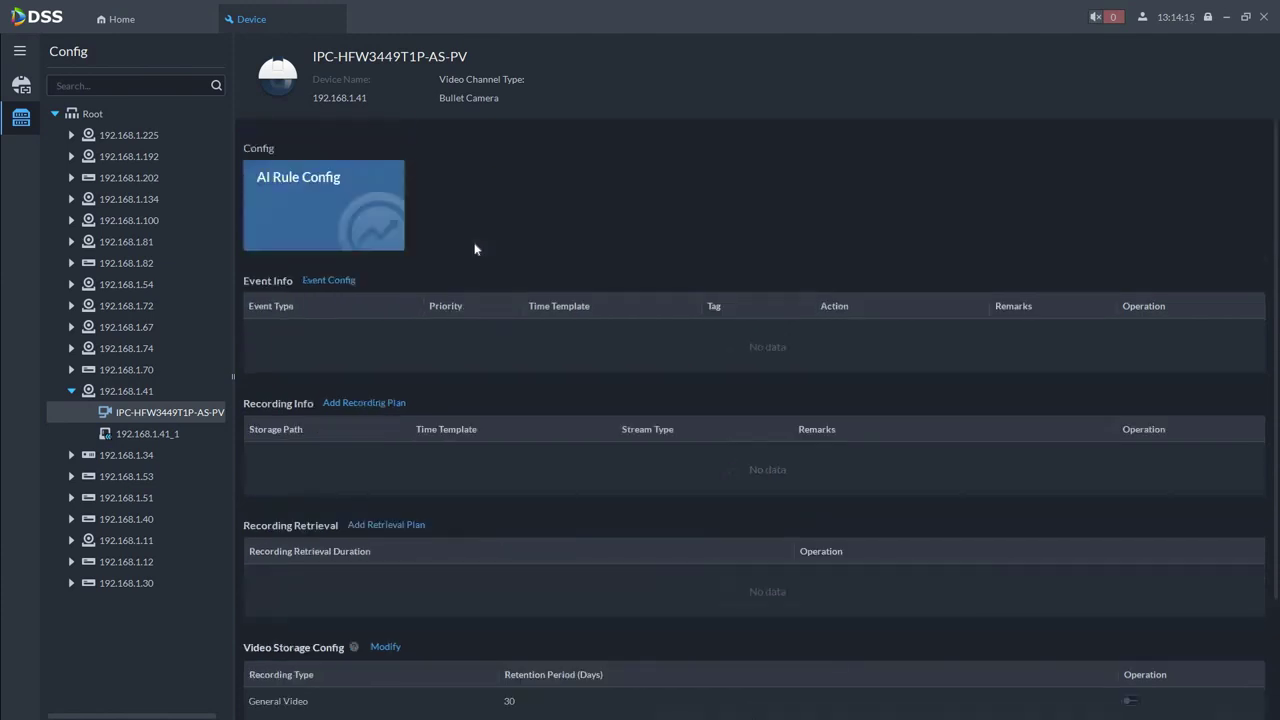
# Start a new camera event triggered by Intrusion(Human)
pyautogui.click(338, 284)
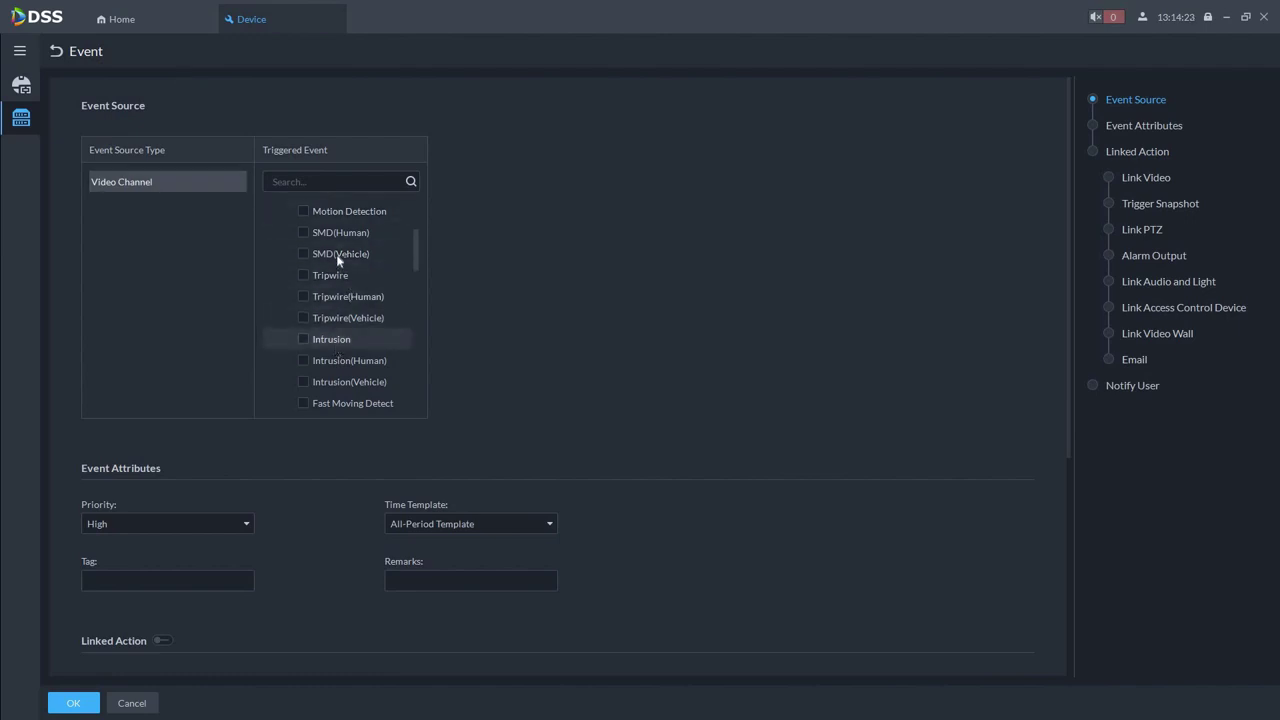
pyautogui.scroll(-2, 340, 300)
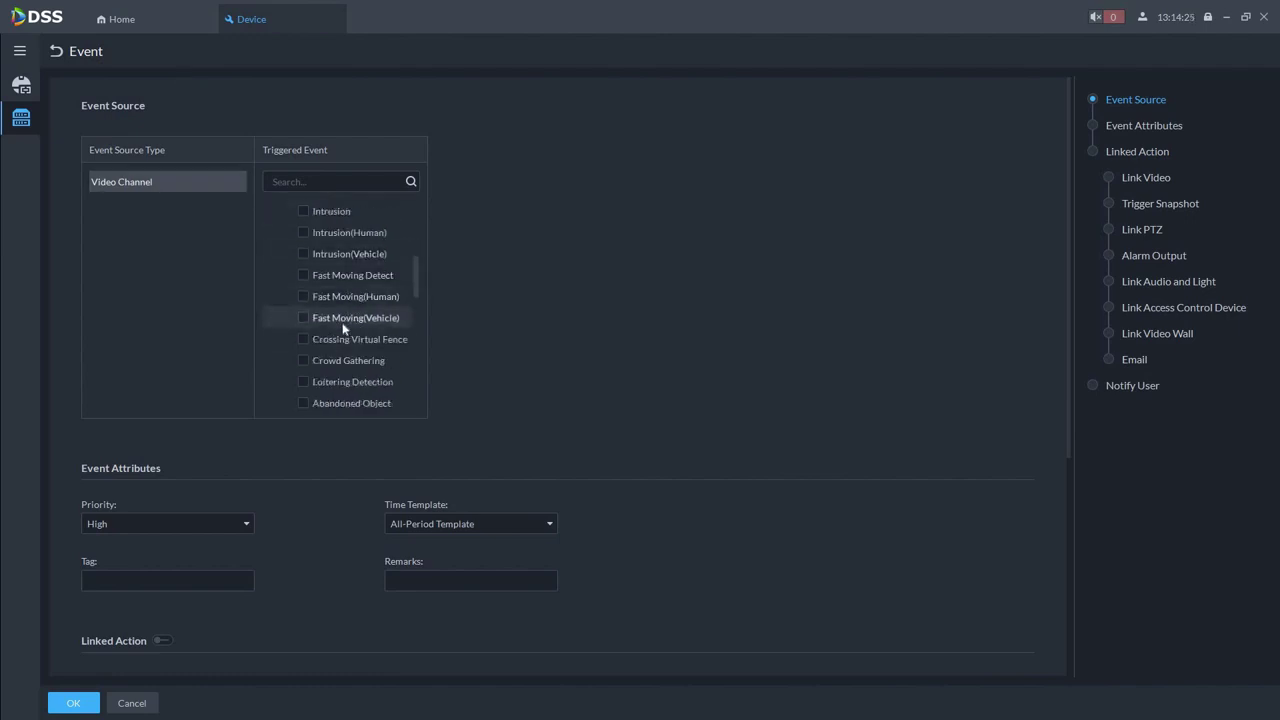
pyautogui.scroll(-1, 335, 333)
pyautogui.scroll(-1, 333, 340)
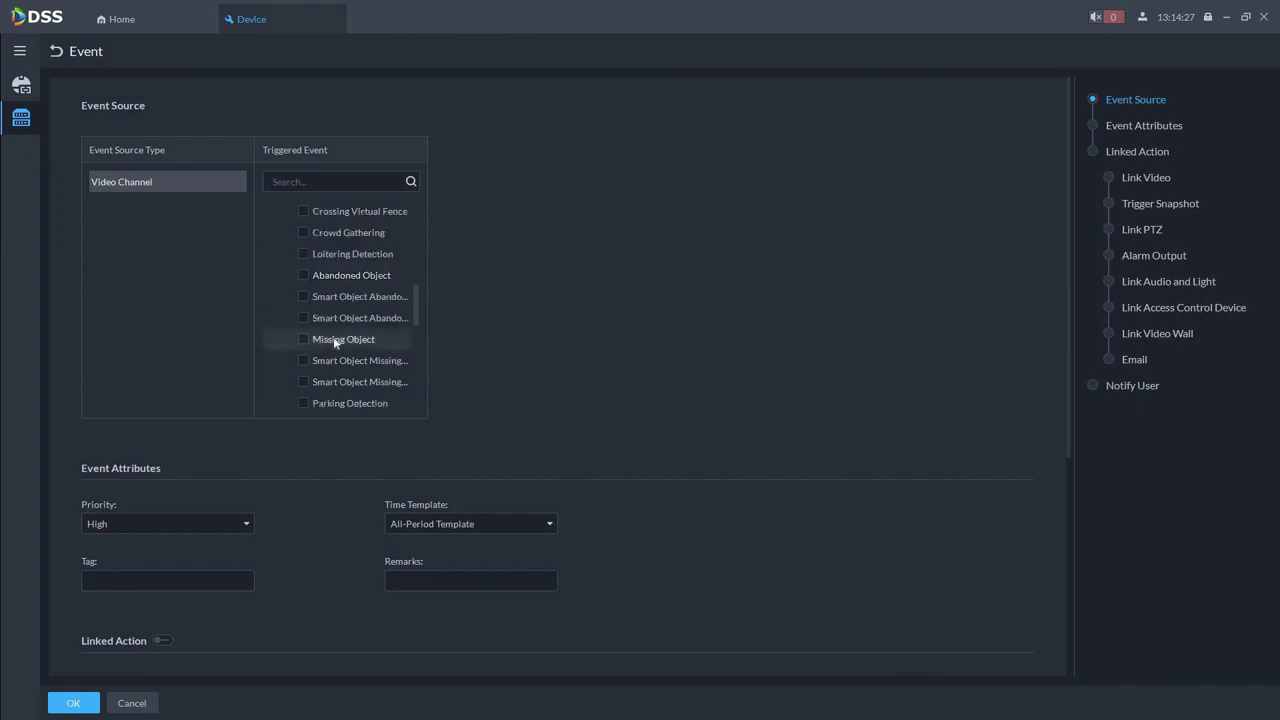
pyautogui.scroll(-1, 335, 342)
pyautogui.scroll(4, 333, 336)
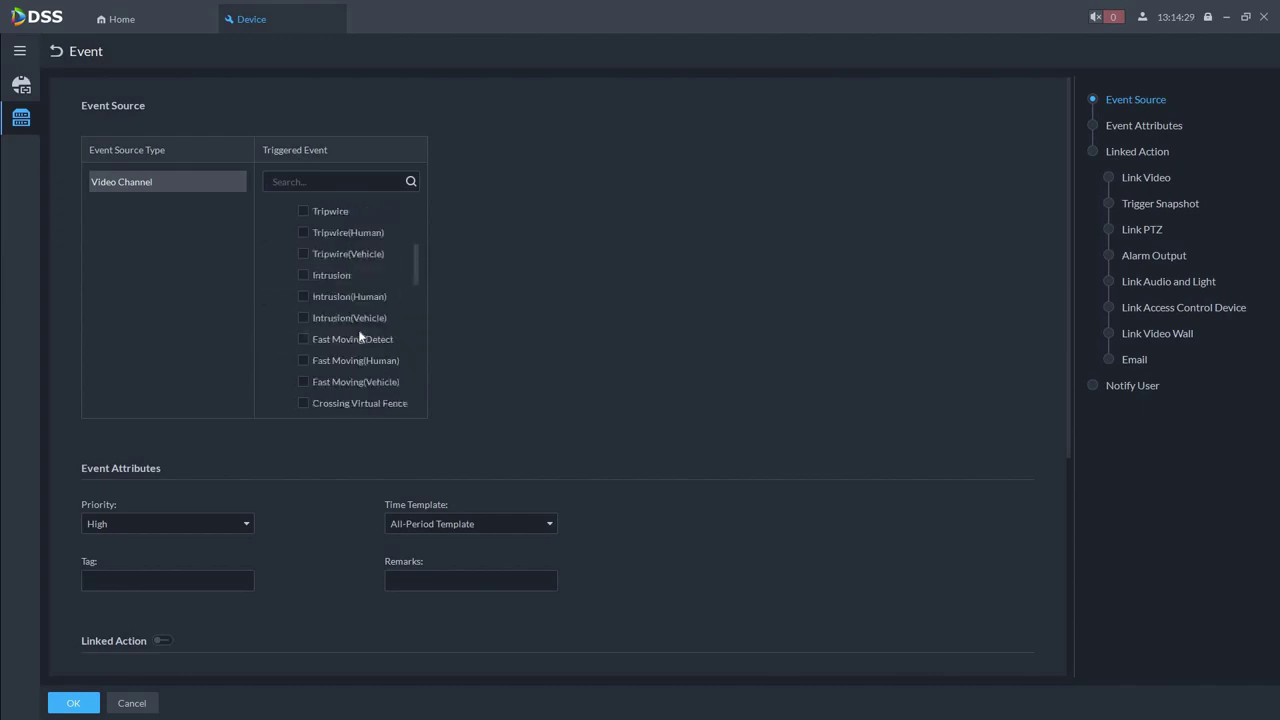
pyautogui.click(300, 297)
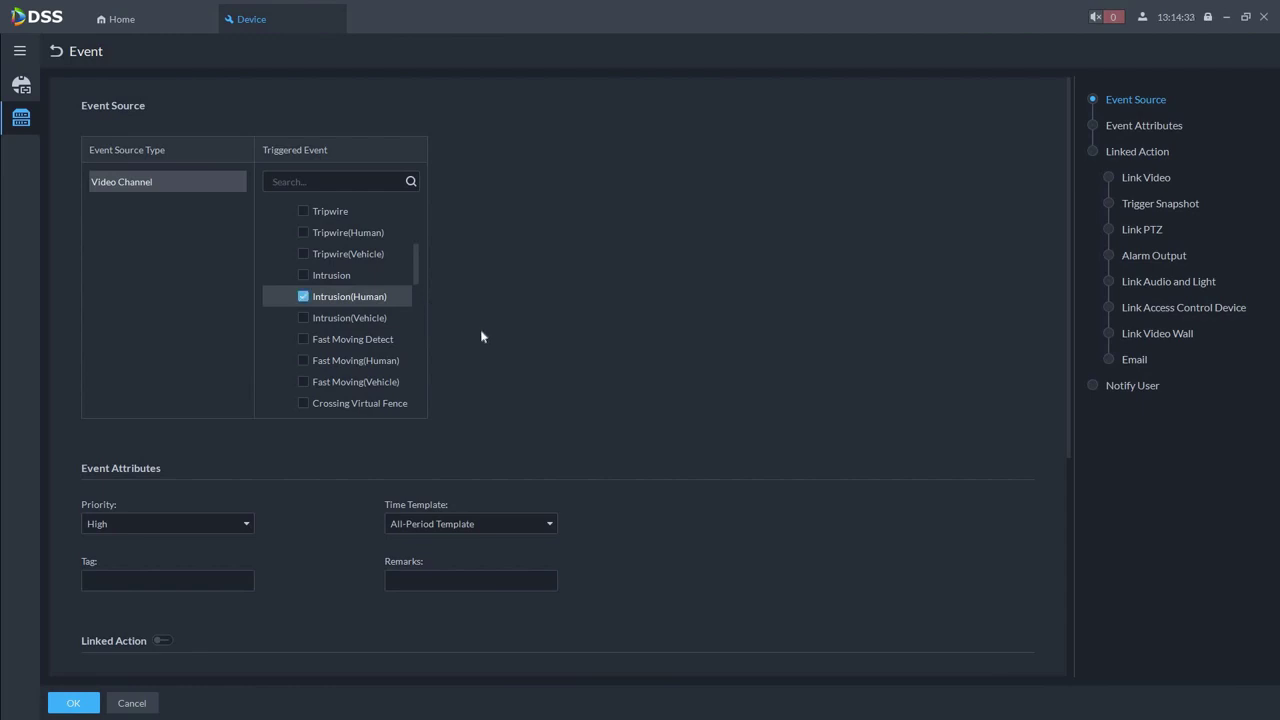
# Keep the event priority at High and switch on Linked Action
pyautogui.scroll(-3, 226, 423)
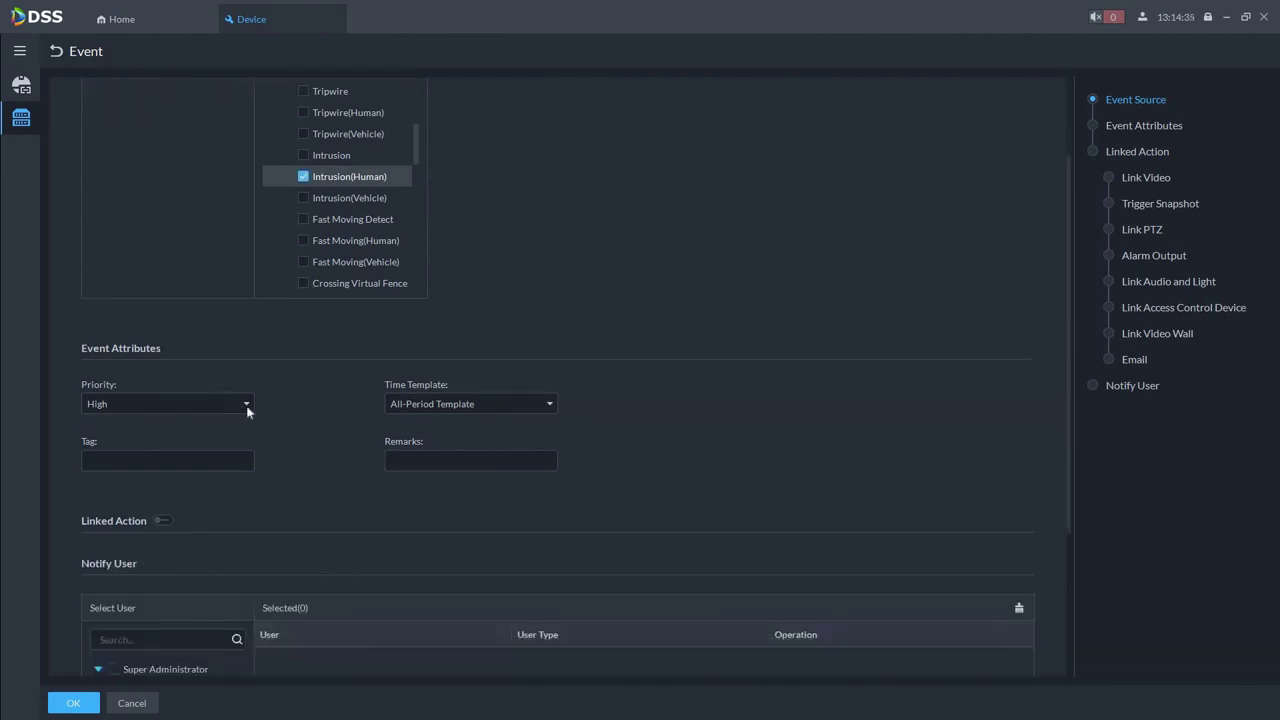
pyautogui.click(248, 408)
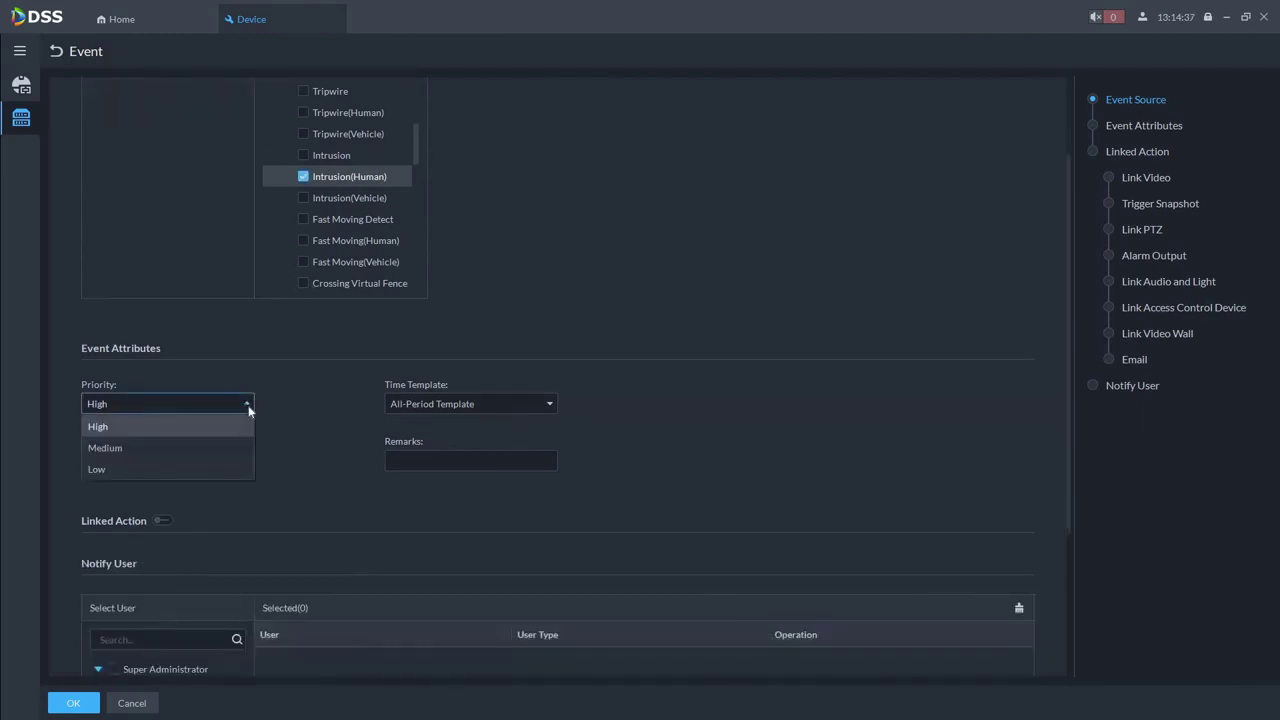
pyautogui.click(257, 425)
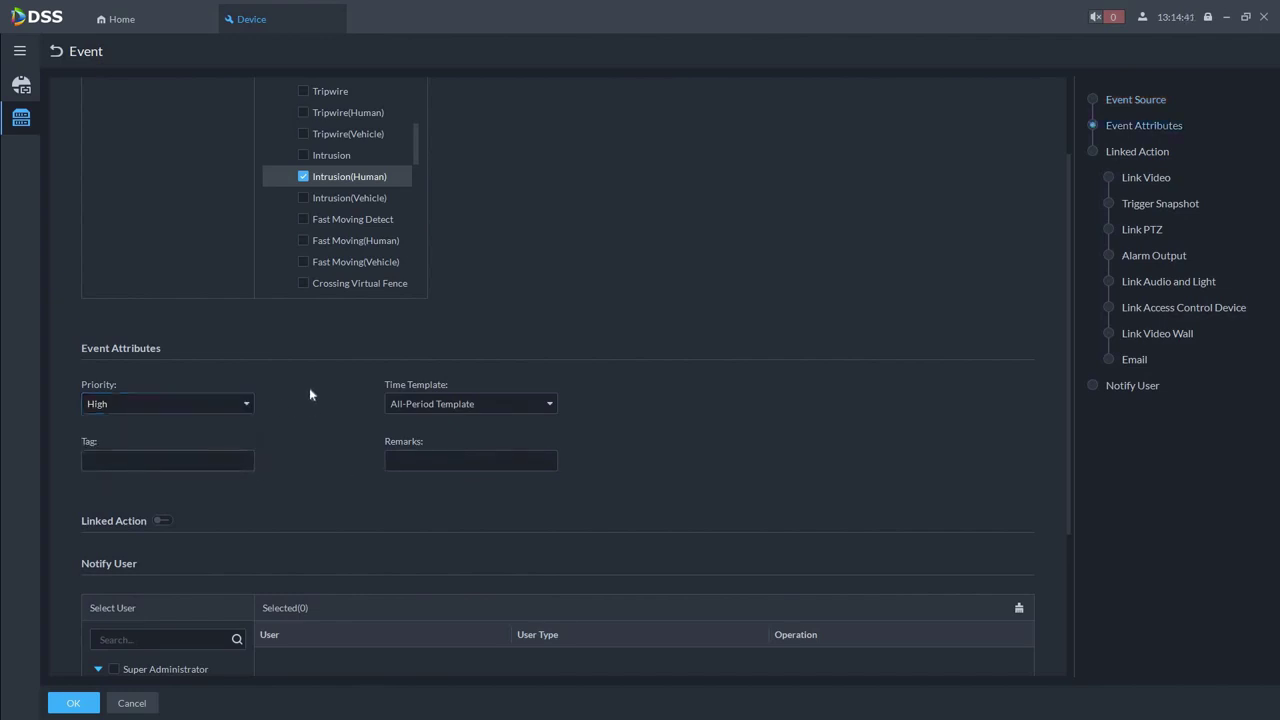
pyautogui.scroll(-3, 300, 385)
pyautogui.scroll(-2, 166, 330)
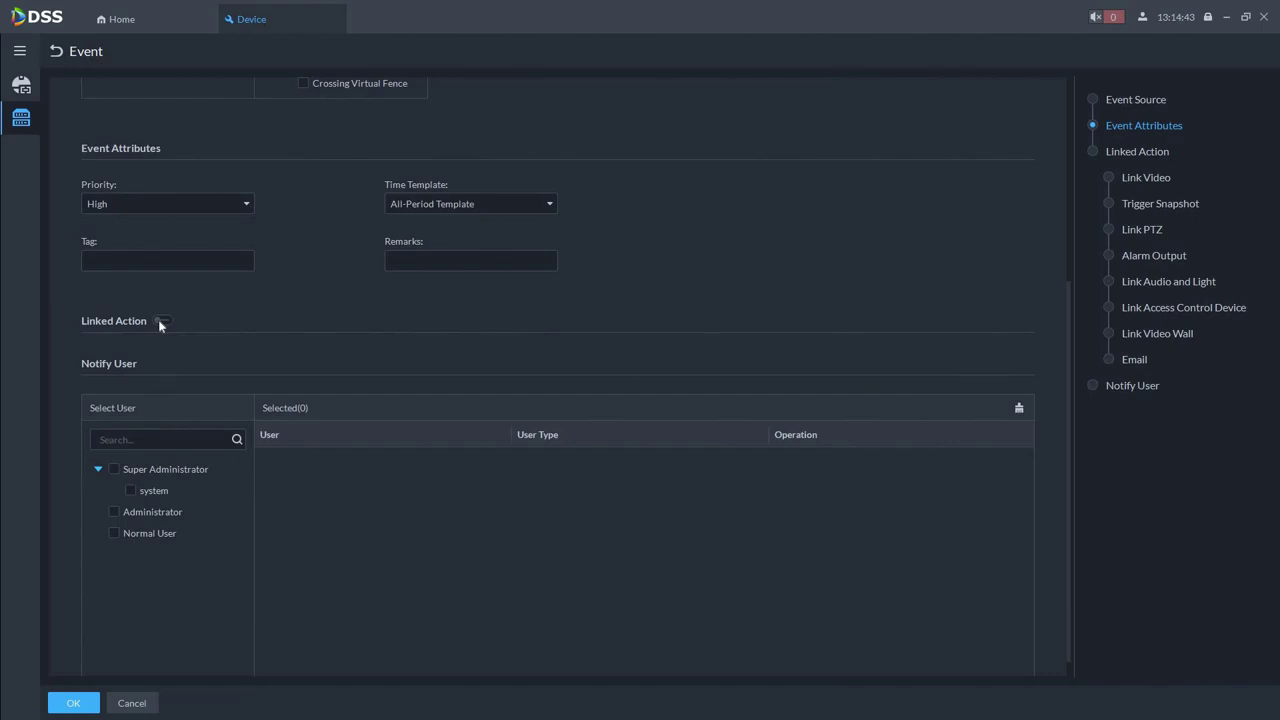
pyautogui.click(161, 321)
# Link Main Stream recording from the Event Source camera and show its live view on the client
pyautogui.scroll(-2, 297, 290)
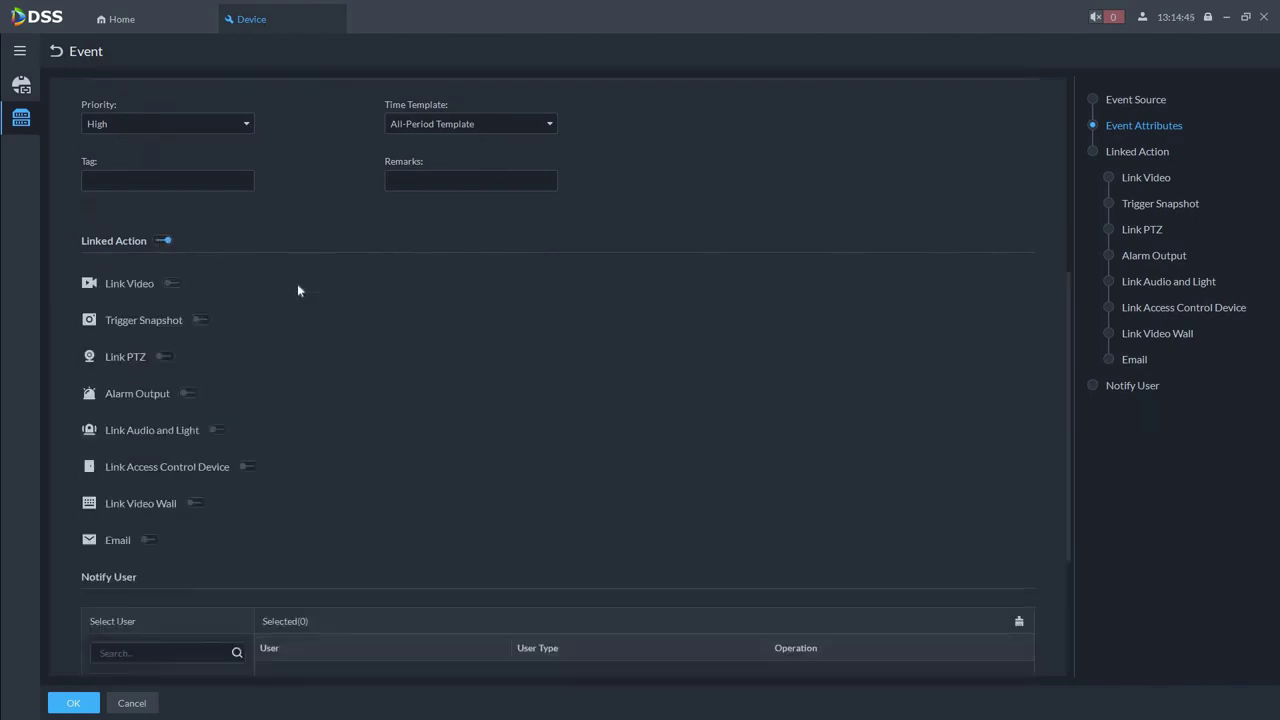
pyautogui.click(170, 283)
pyautogui.click(201, 328)
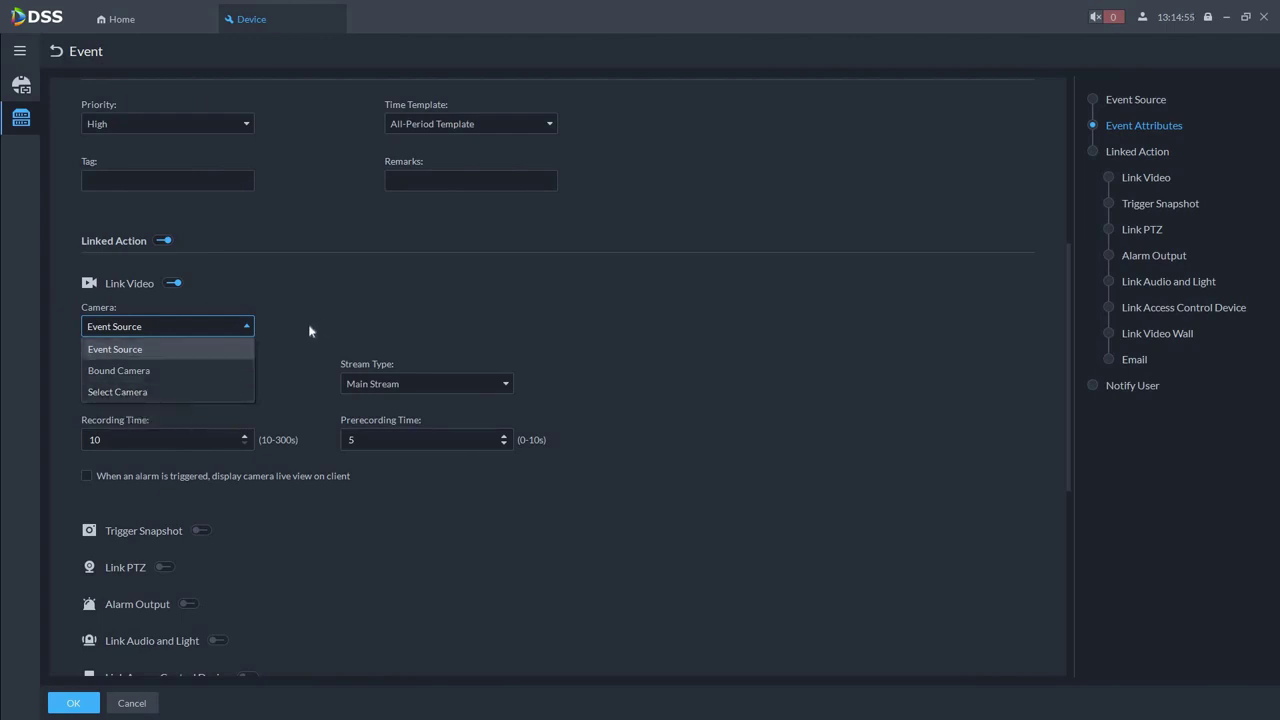
pyautogui.click(96, 374)
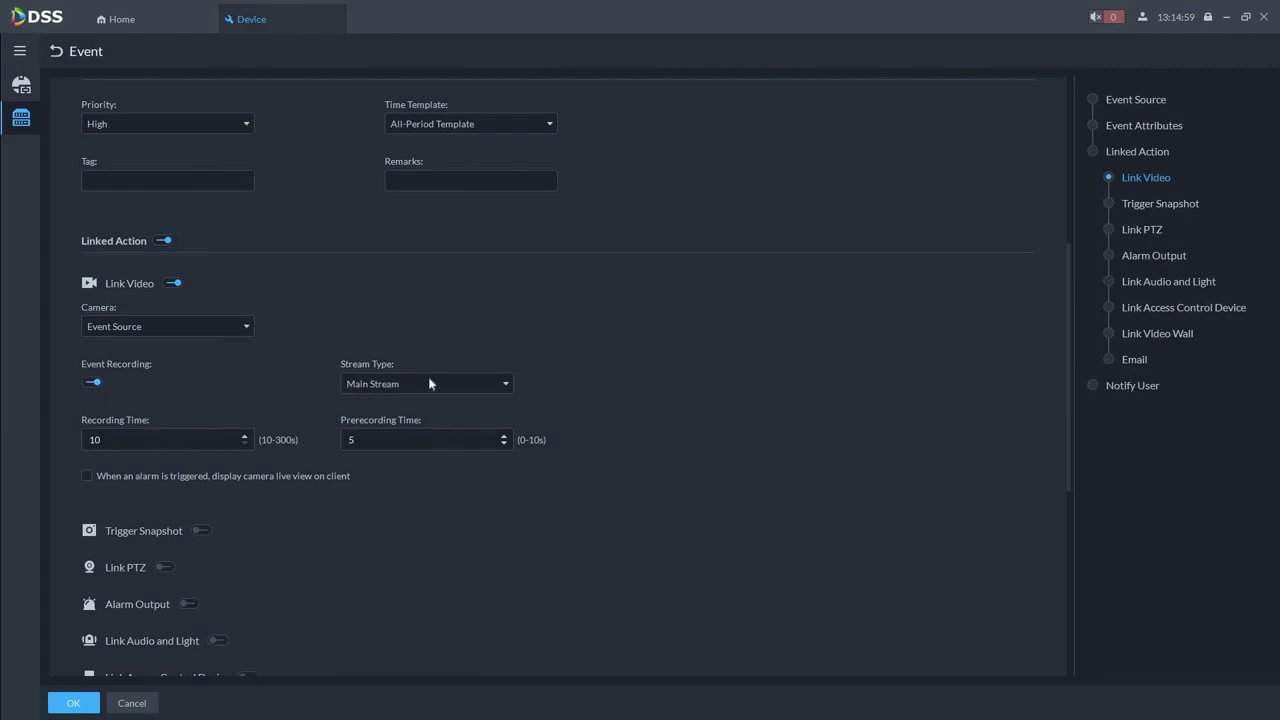
pyautogui.click(486, 388)
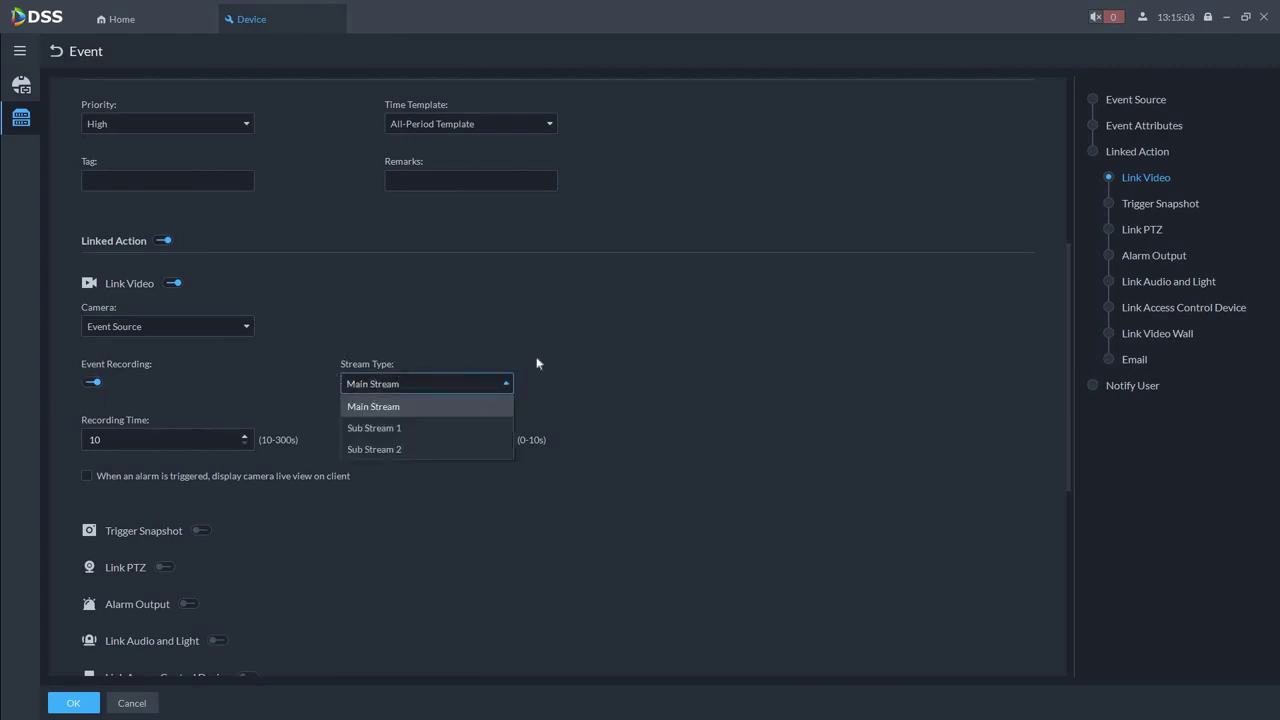
pyautogui.click(378, 384)
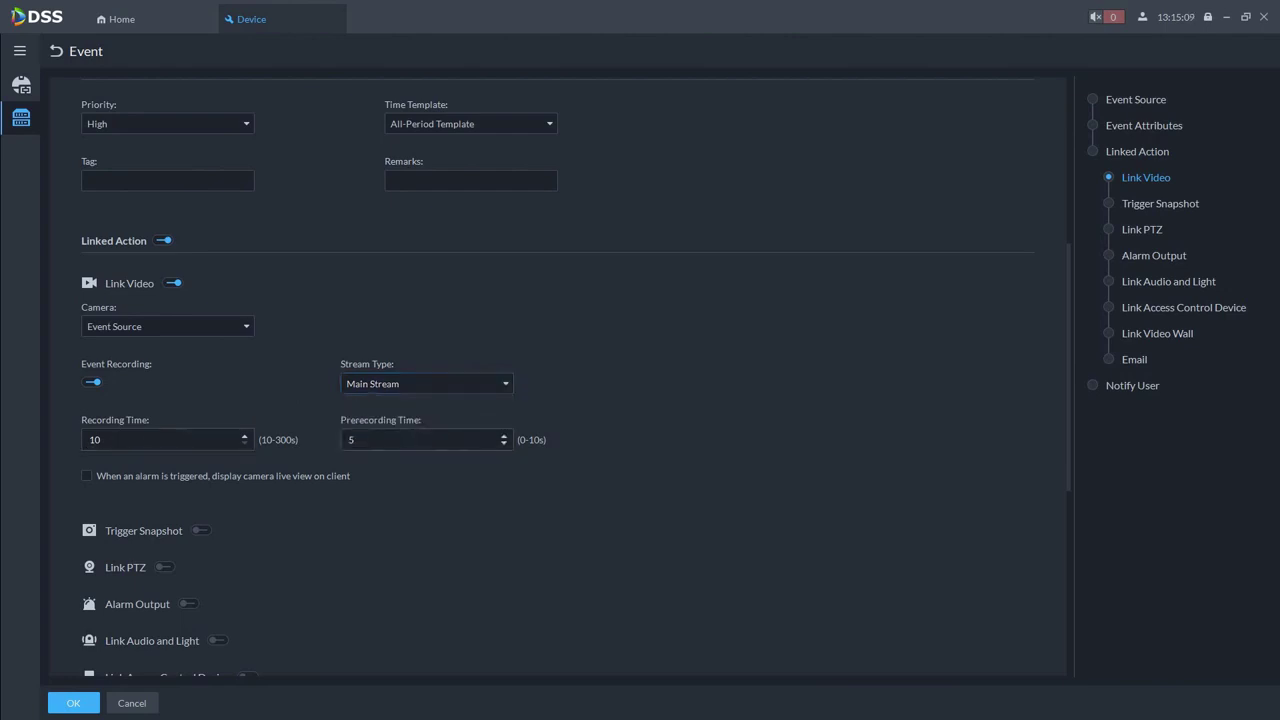
pyautogui.click(87, 477)
# Enable Trigger Snapshot with Camera set to Event Source
pyautogui.scroll(-5, 336, 480)
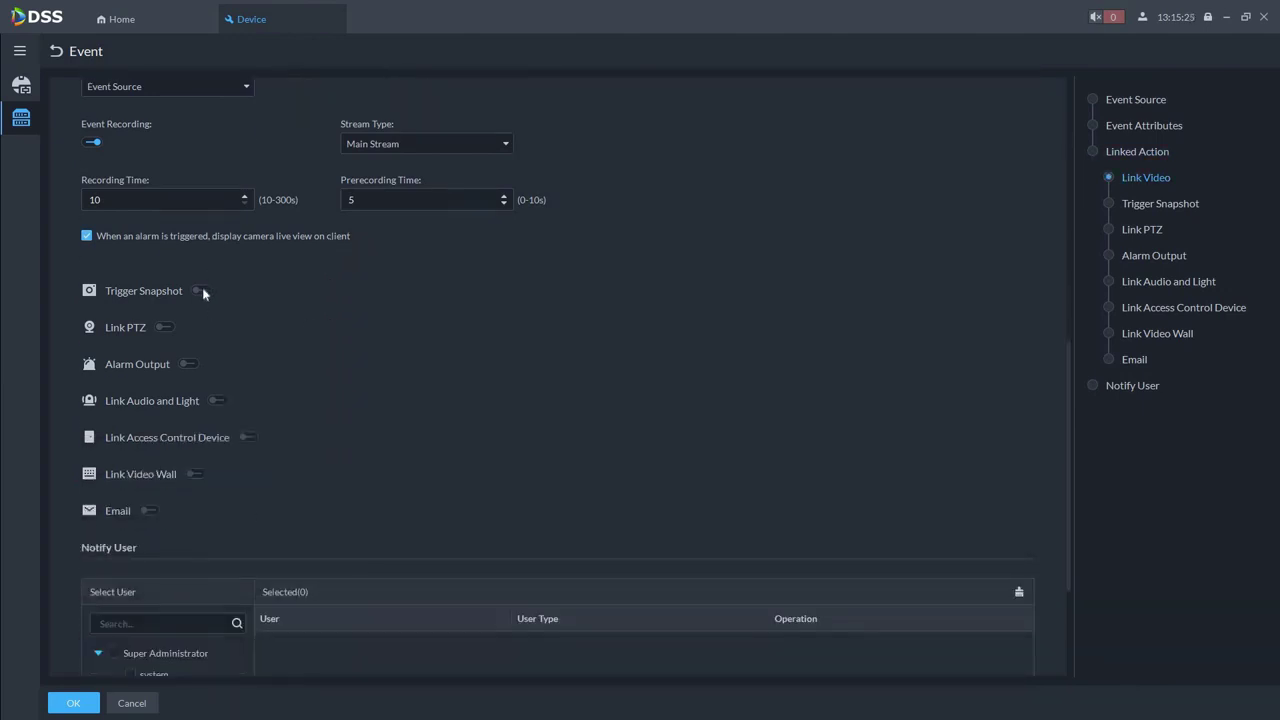
pyautogui.click(200, 290)
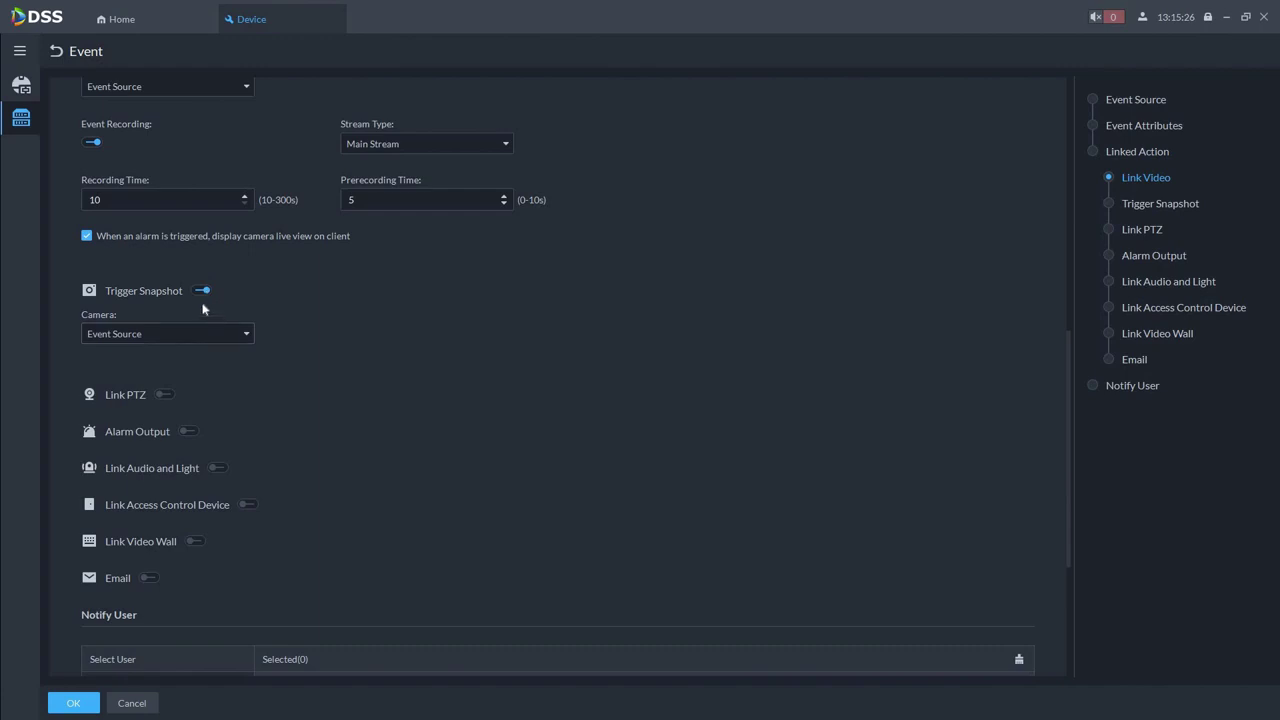
pyautogui.click(245, 338)
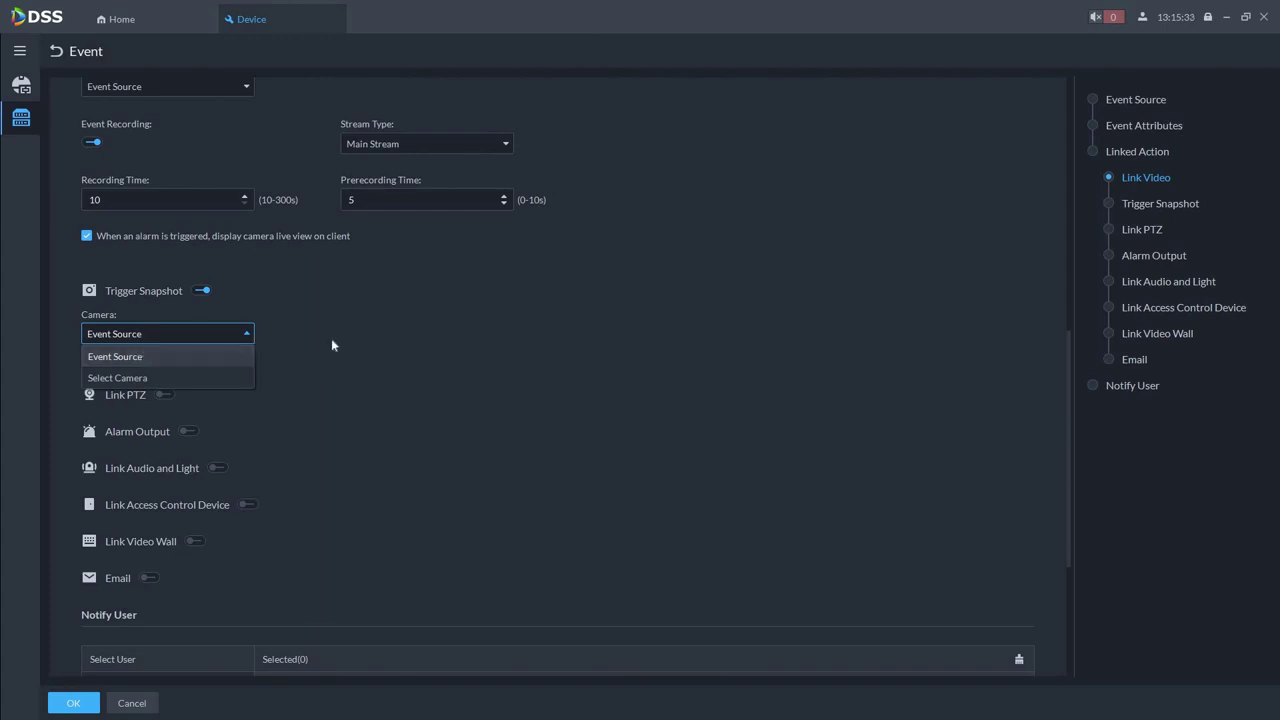
pyautogui.click(199, 360)
pyautogui.scroll(-1, 169, 322)
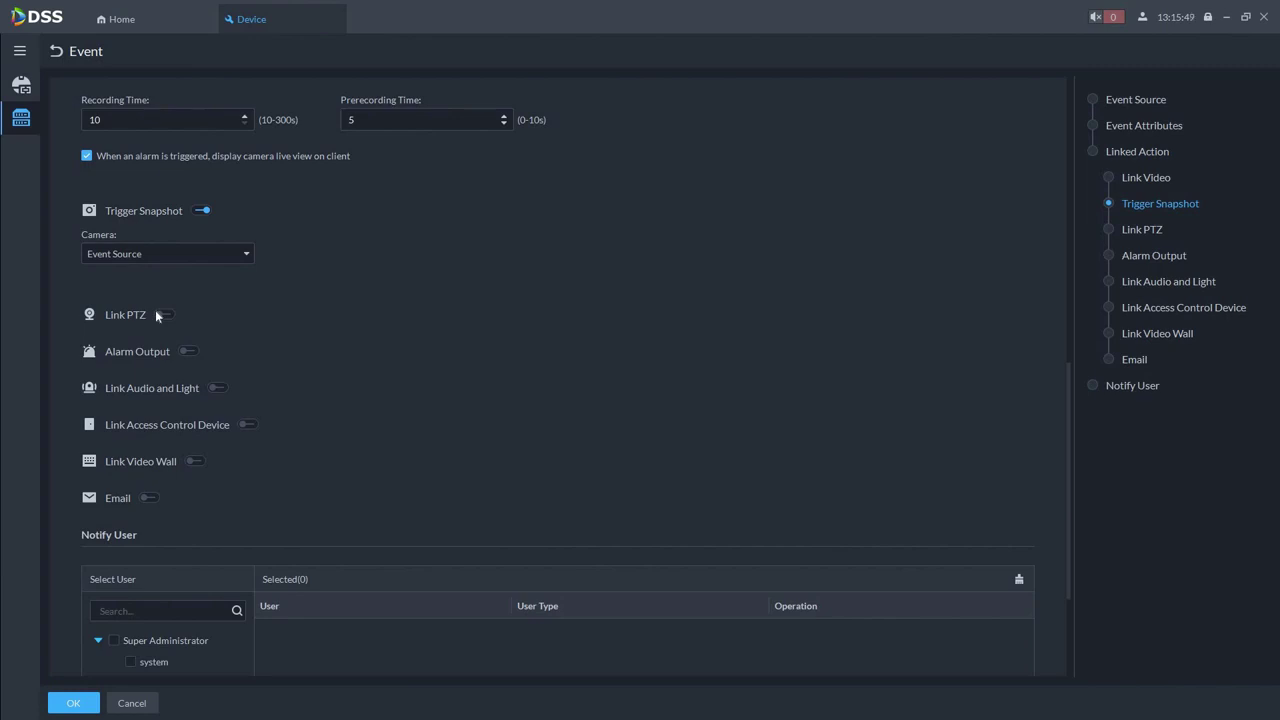
# Leave Link PTZ off and add the Super Administrator system user to Notify User
pyautogui.click(160, 315)
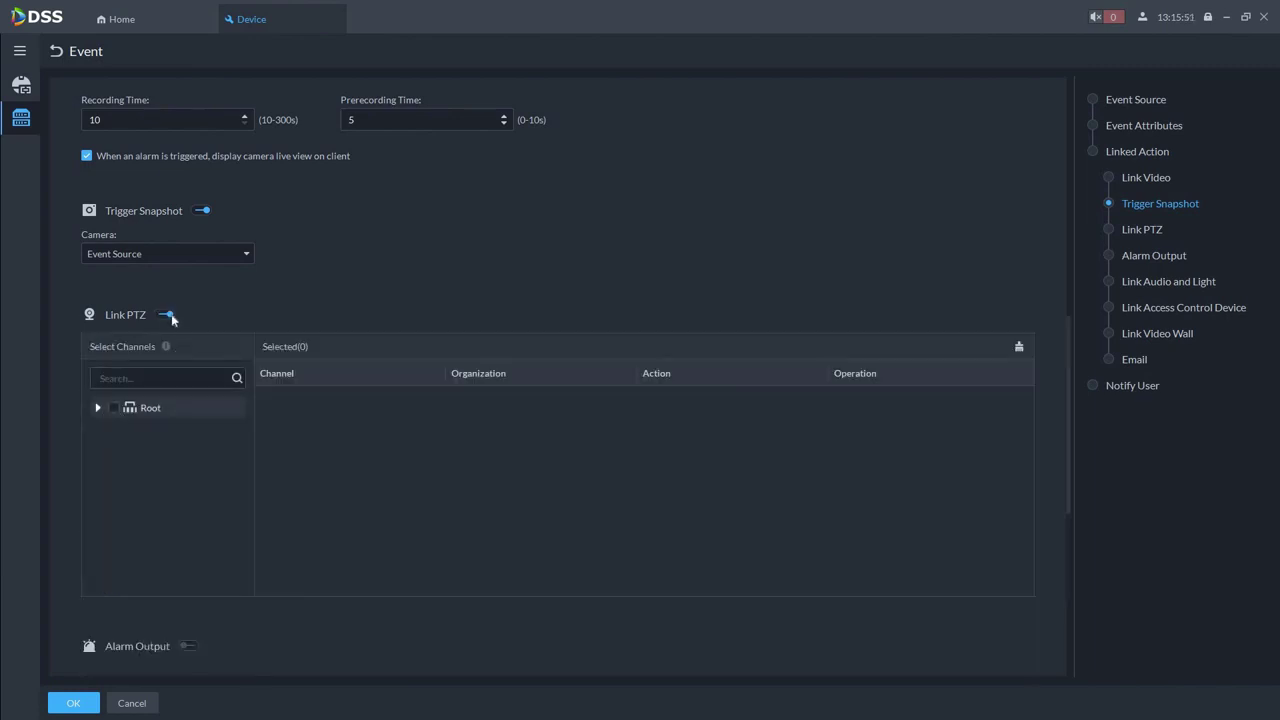
pyautogui.click(166, 315)
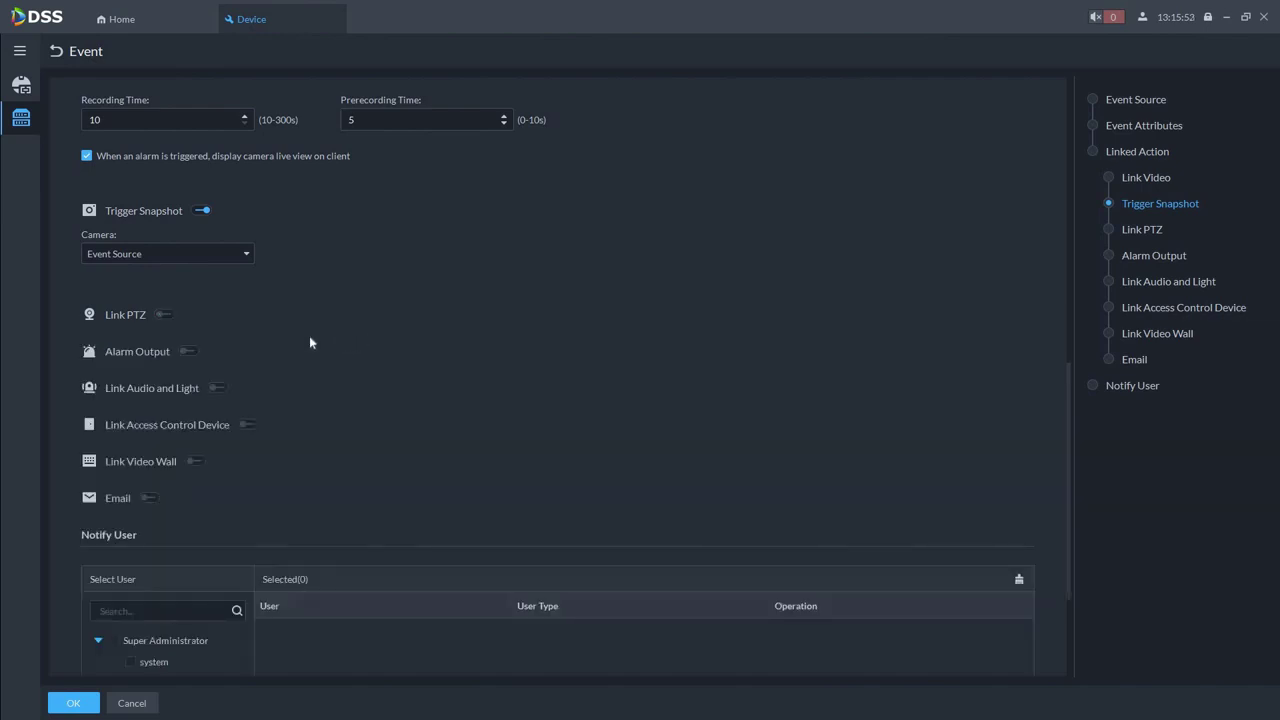
pyautogui.scroll(-1, 172, 333)
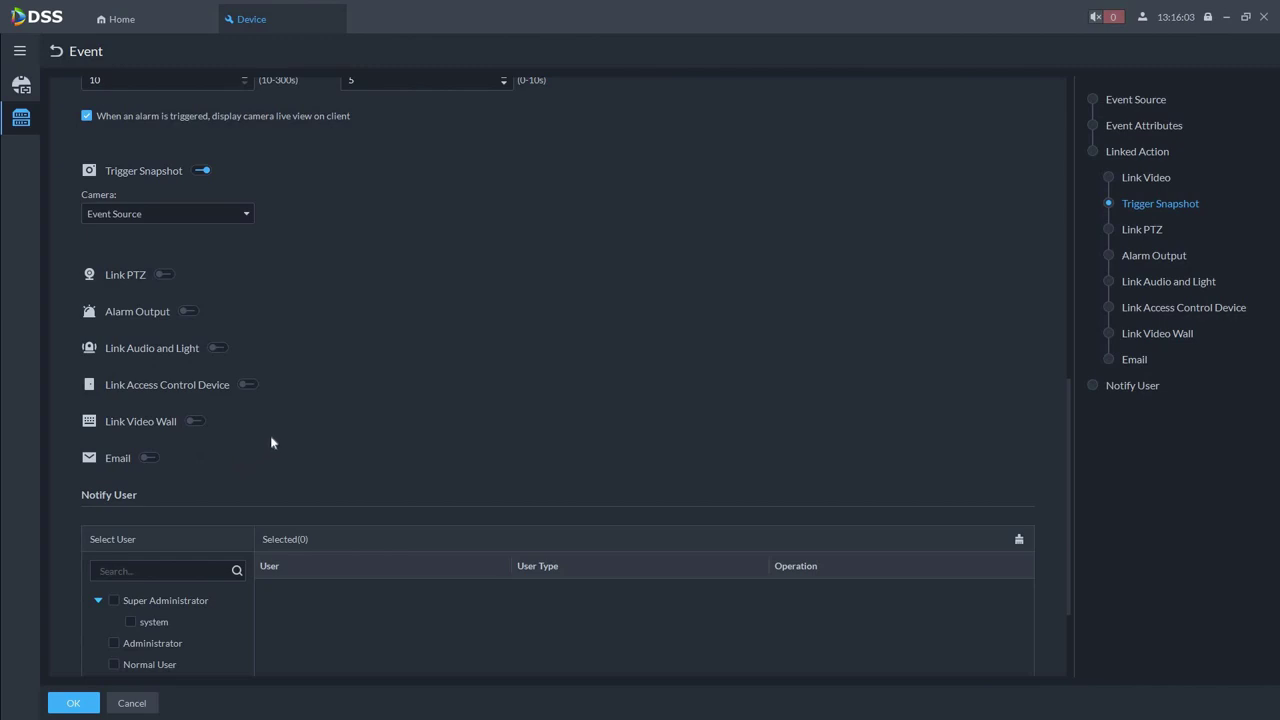
pyautogui.scroll(-3, 273, 434)
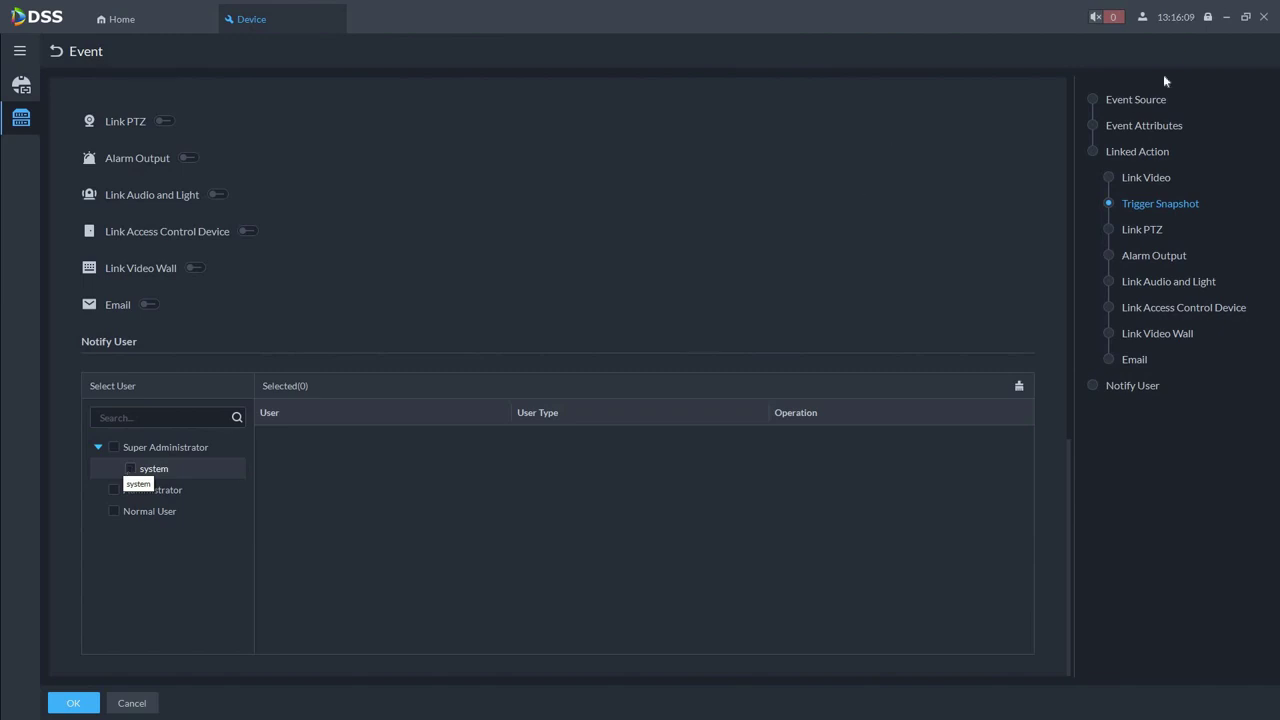
pyautogui.click(1143, 18)
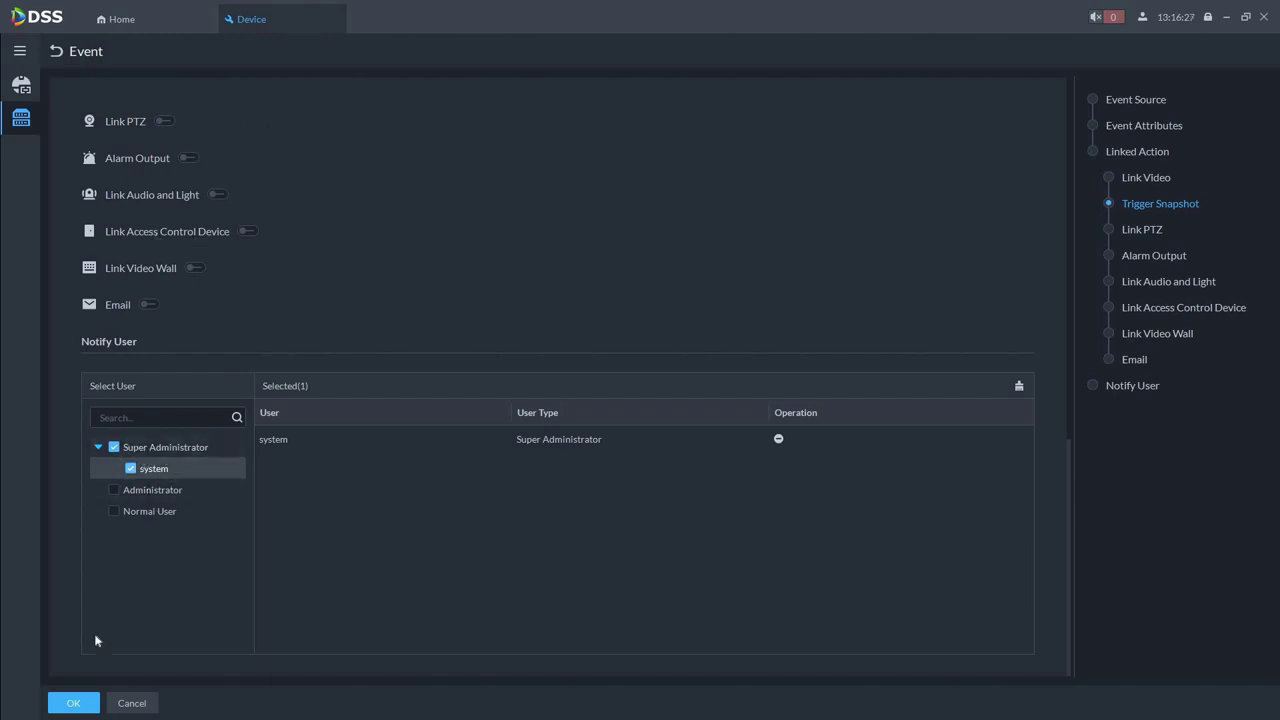
# Save the Intrusion(Human) event, leaving it enabled
pyautogui.click(79, 706)
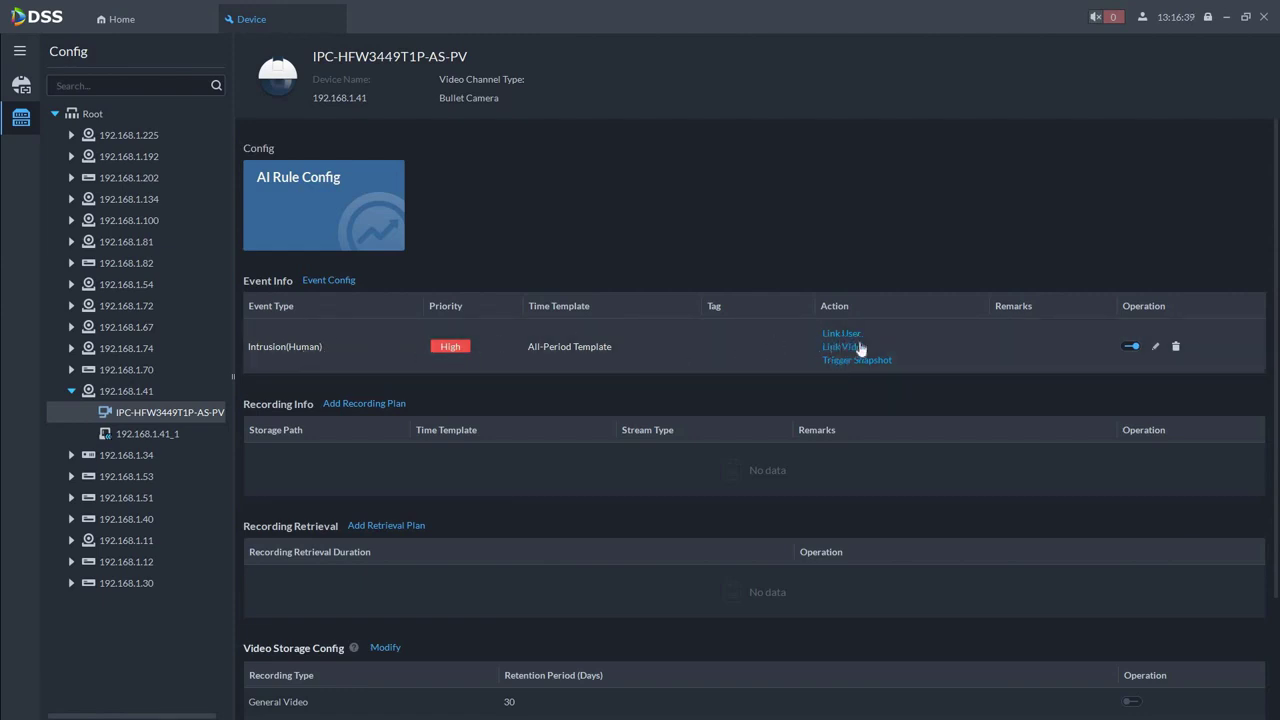
pyautogui.click(1135, 347)
pyautogui.click(1132, 347)
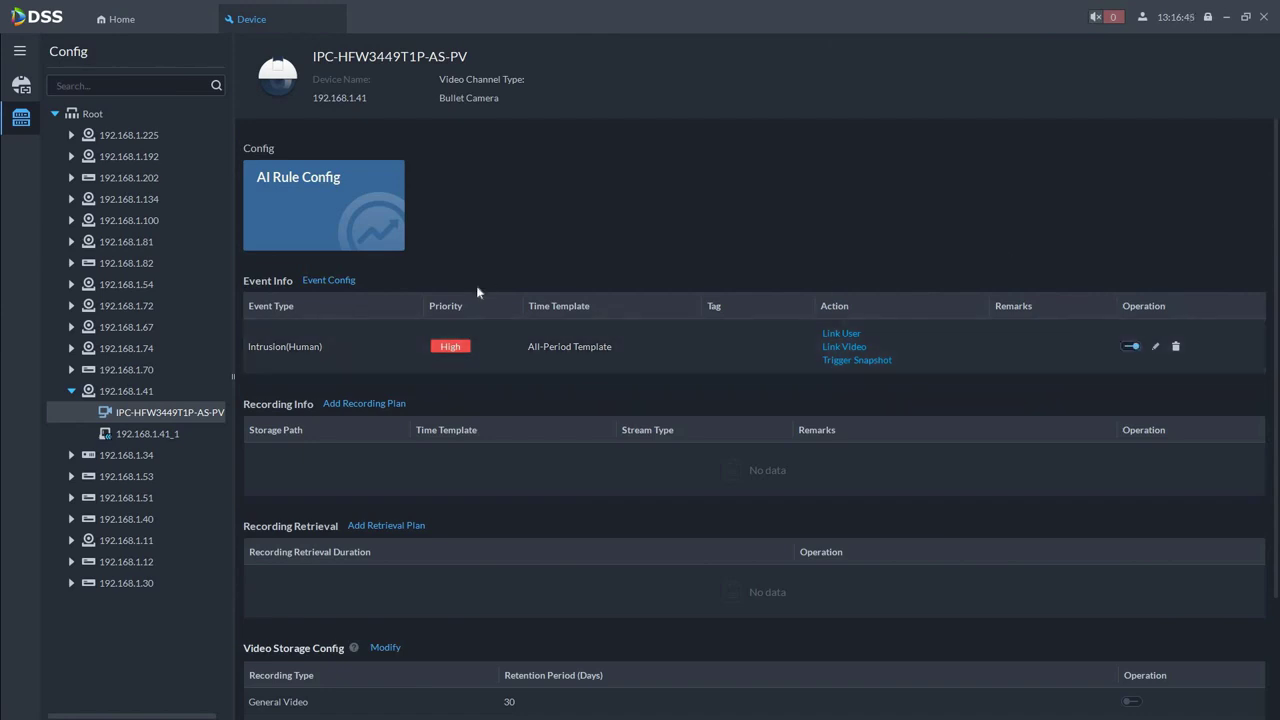
# Add an all-period recording plan stored on the server using the main stream
pyautogui.scroll(-3, 490, 295)
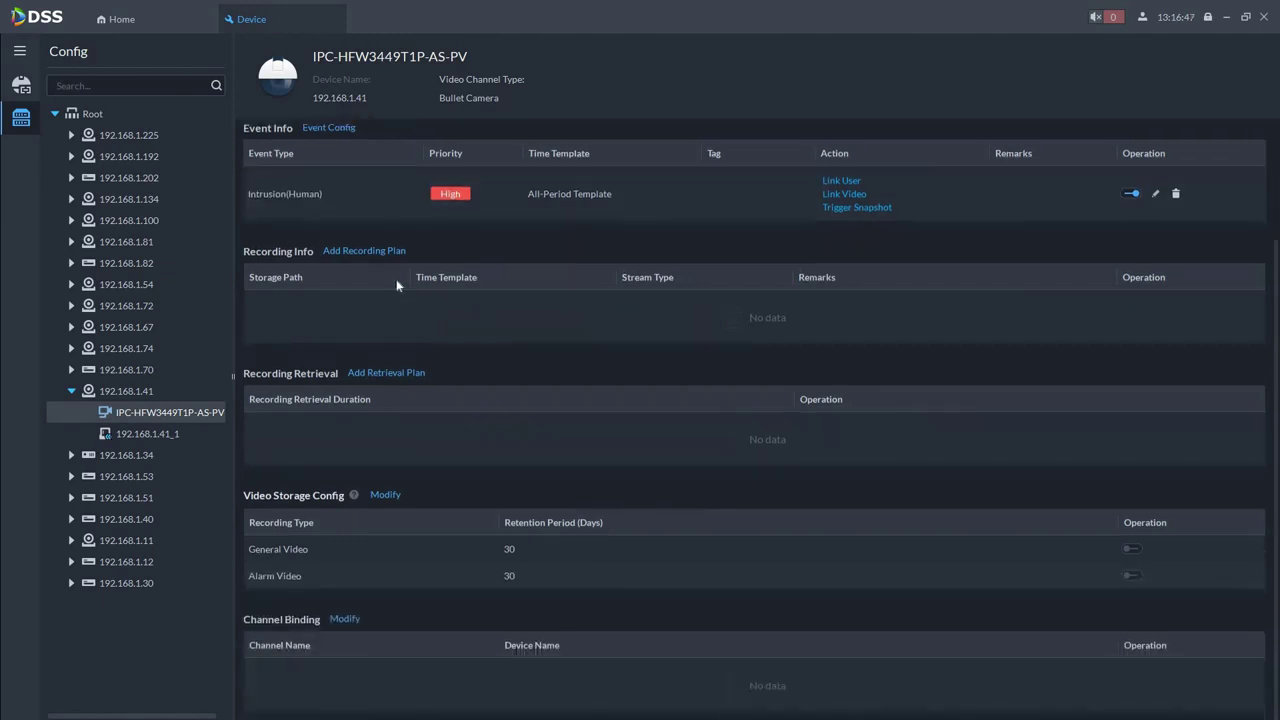
pyautogui.click(350, 254)
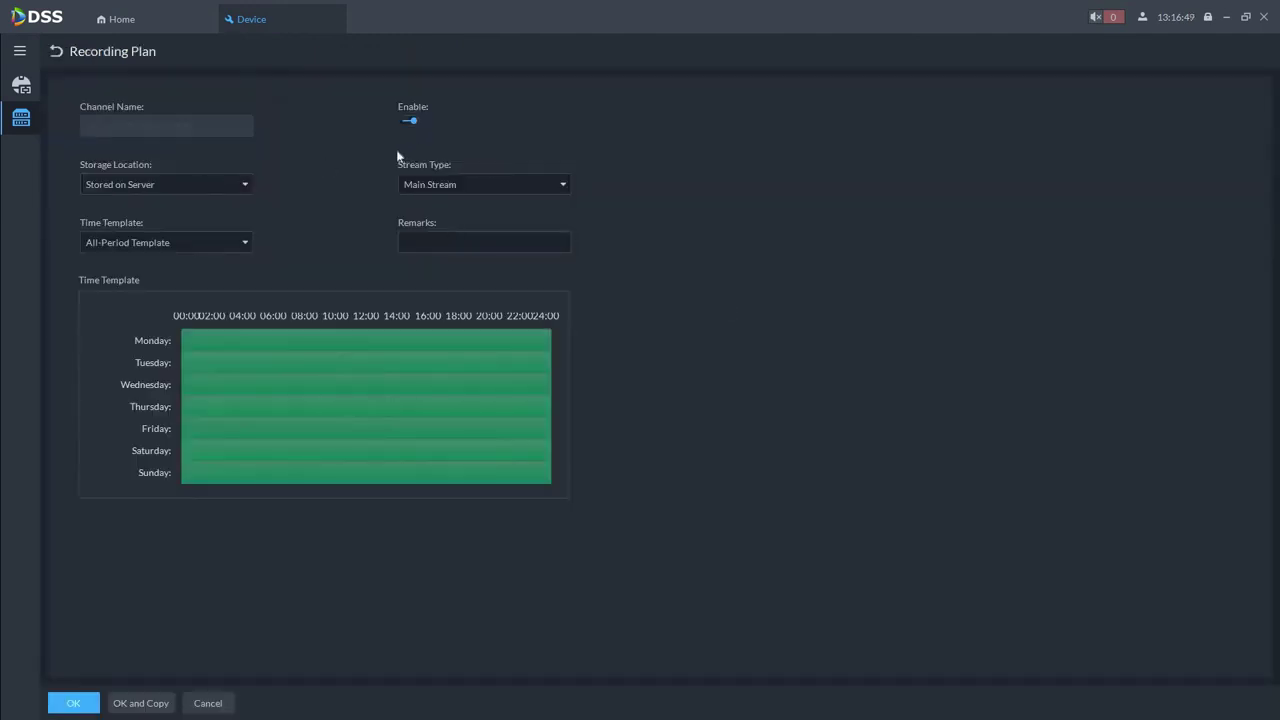
pyautogui.click(84, 702)
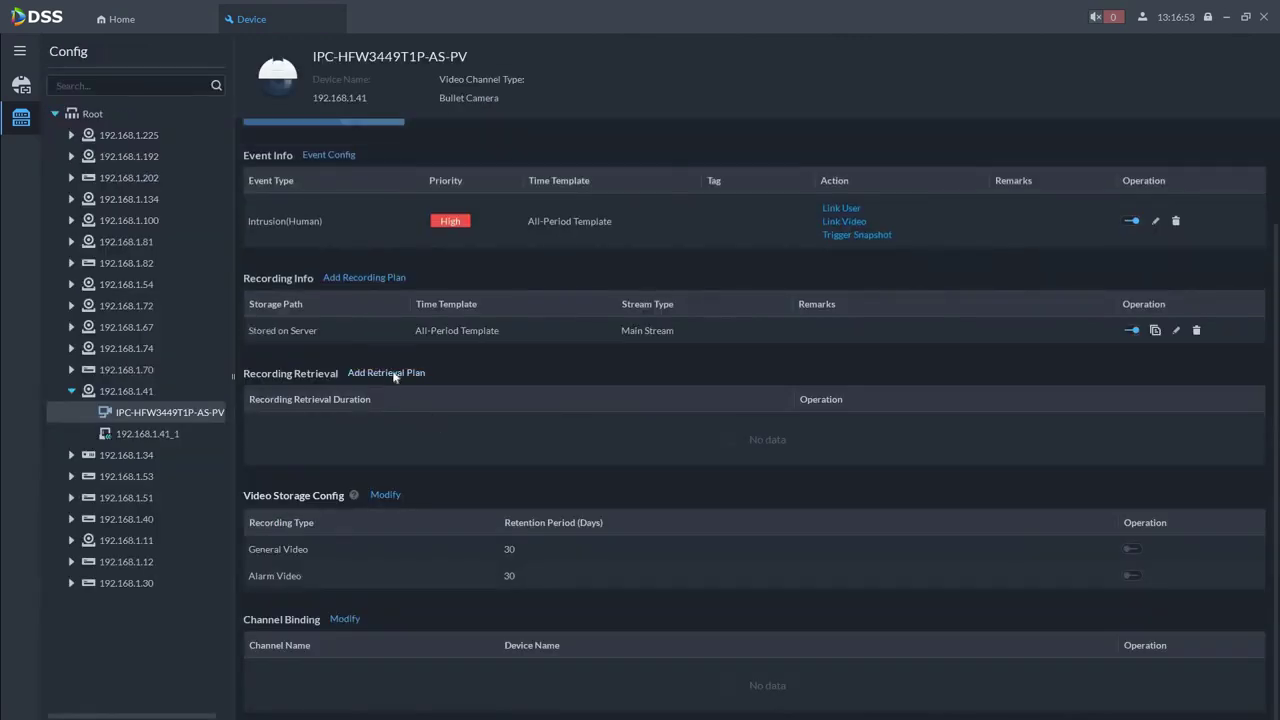
pyautogui.click(397, 372)
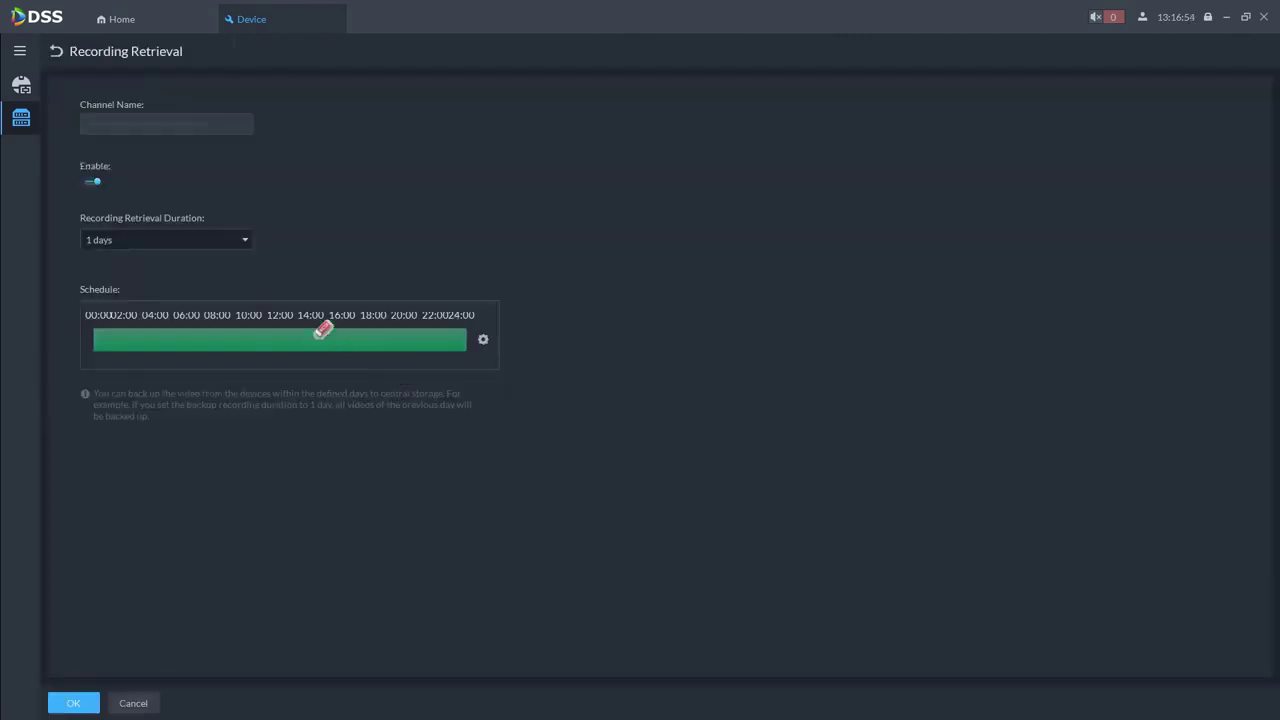
# Save a retrieval plan with a 3-day recording retrieval duration
pyautogui.click(244, 244)
pyautogui.click(194, 306)
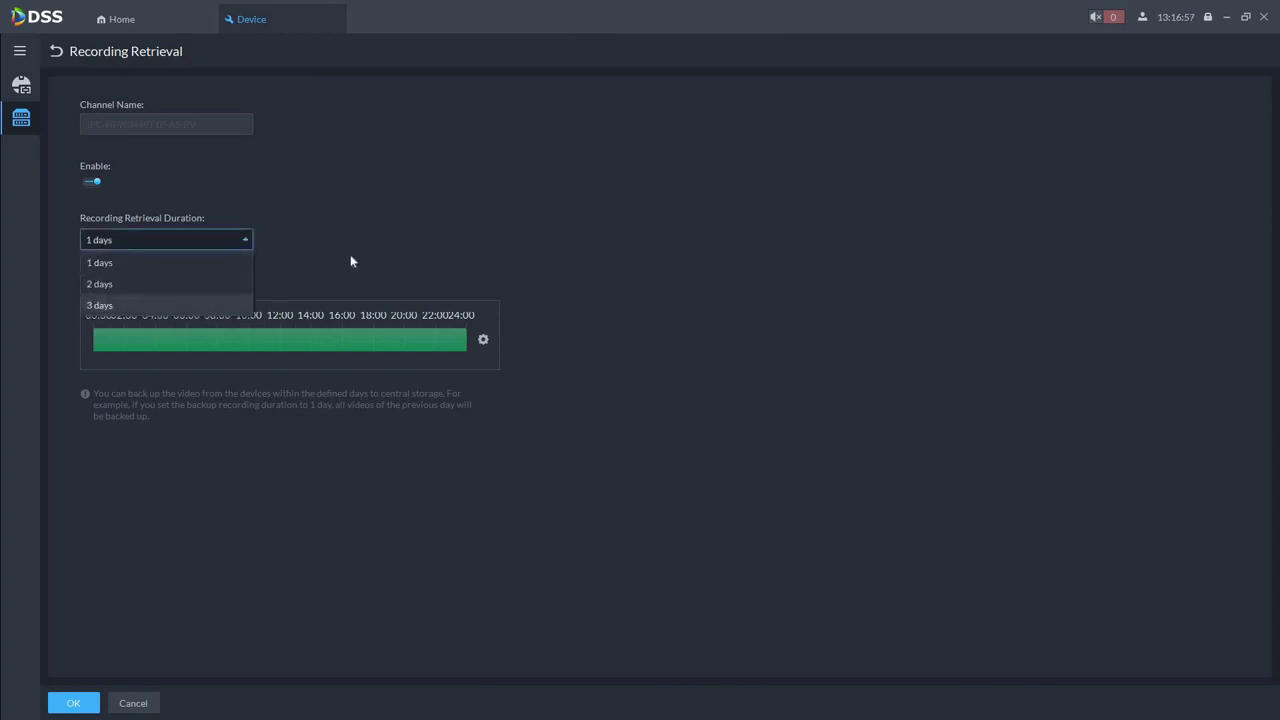
pyautogui.click(80, 705)
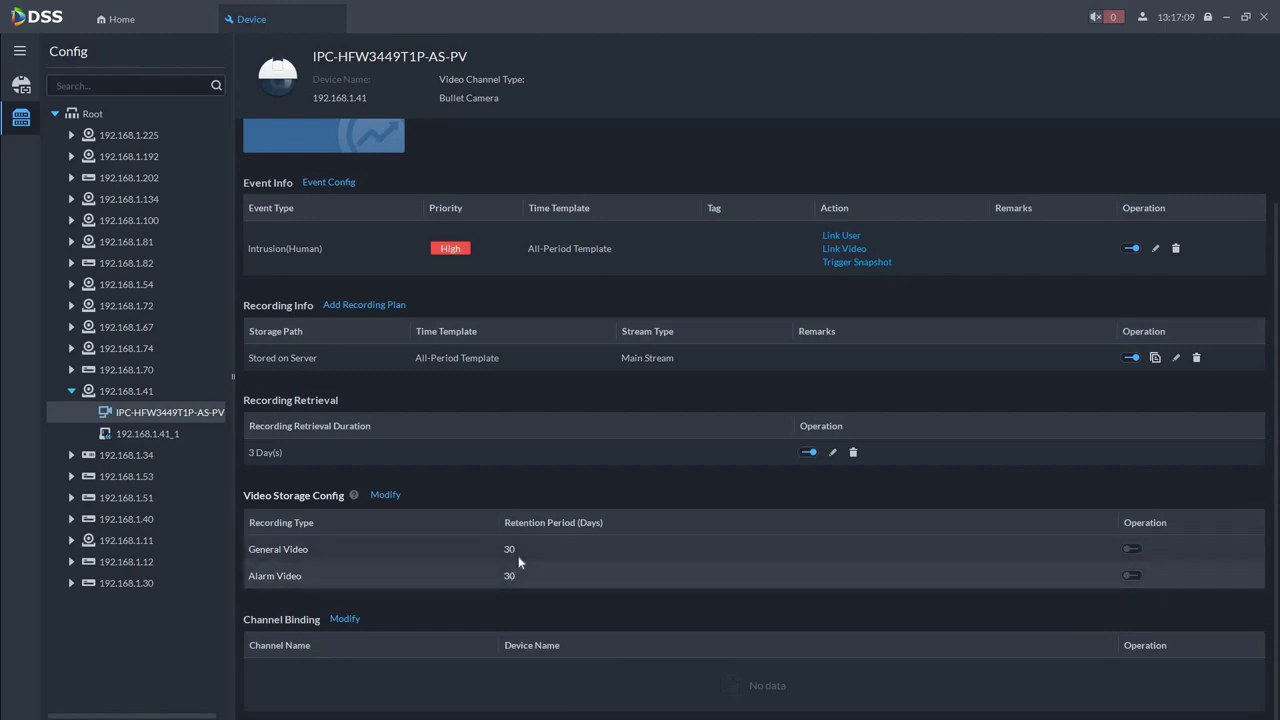
# Enable general and alarm video storage and bind channel IPC-HFW3449T1P-AS-PV from 192.168.1.41
pyautogui.click(1133, 552)
pyautogui.click(1133, 577)
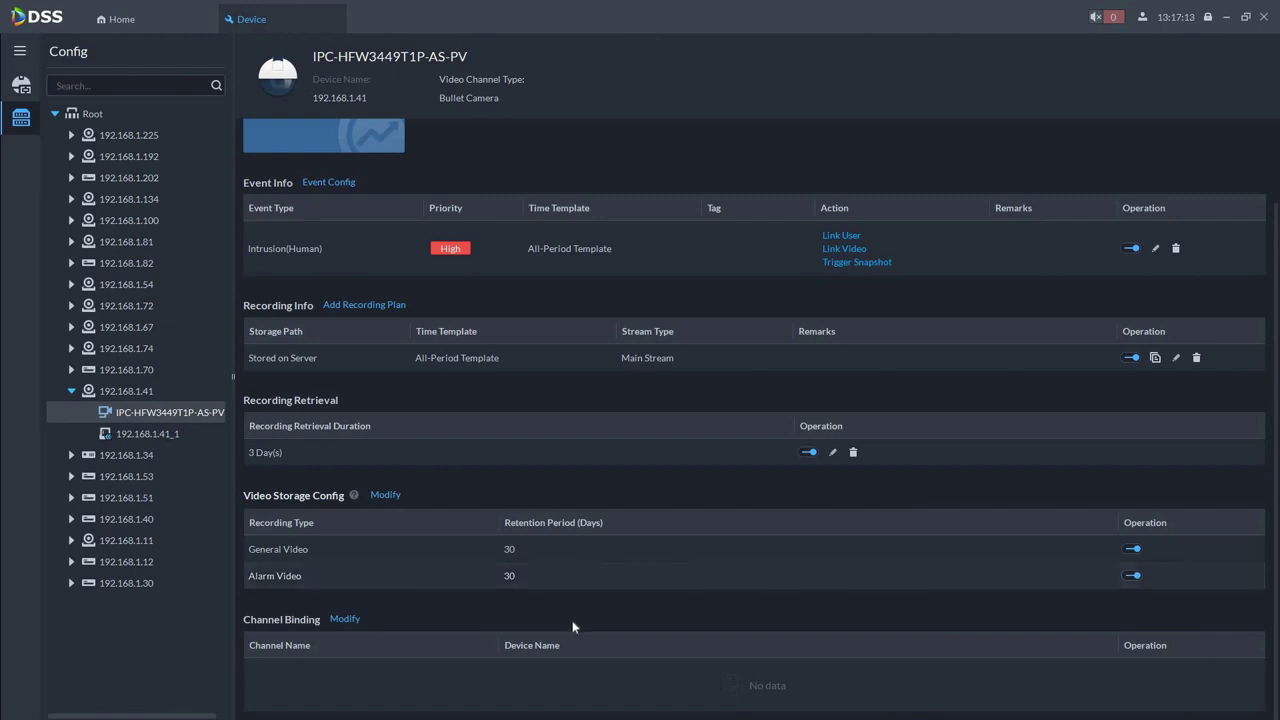
pyautogui.click(348, 622)
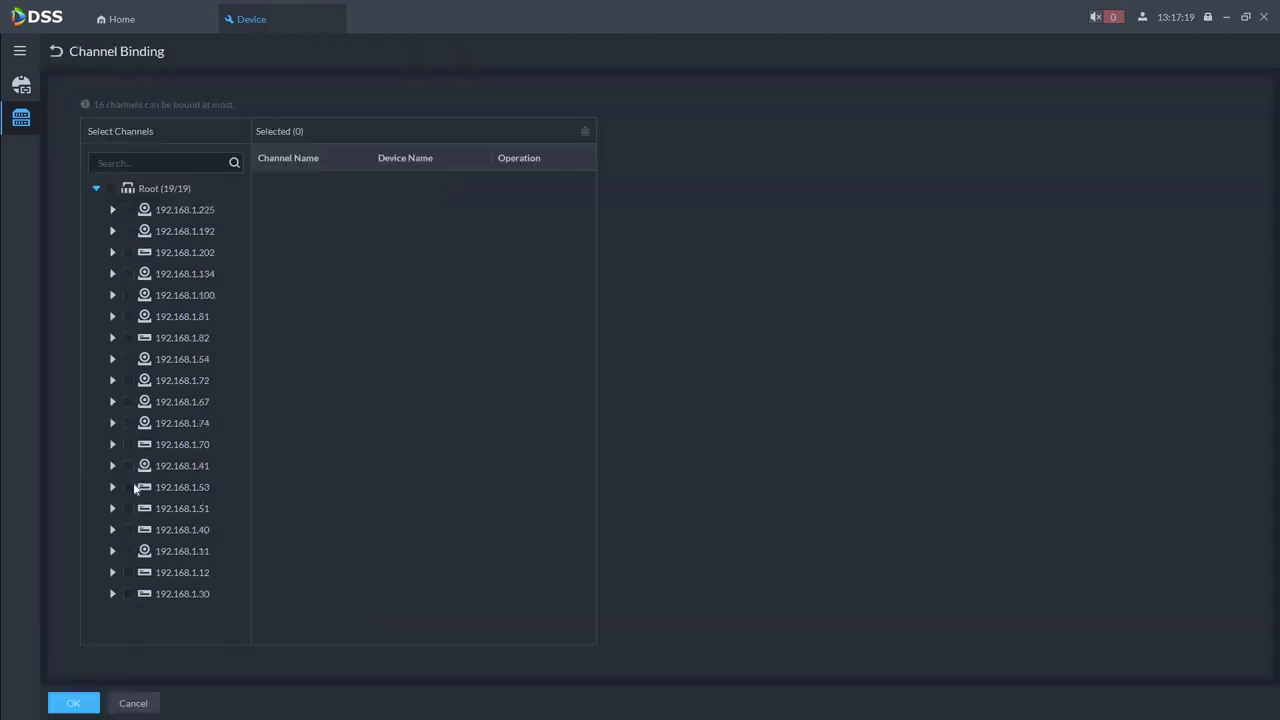
pyautogui.click(113, 466)
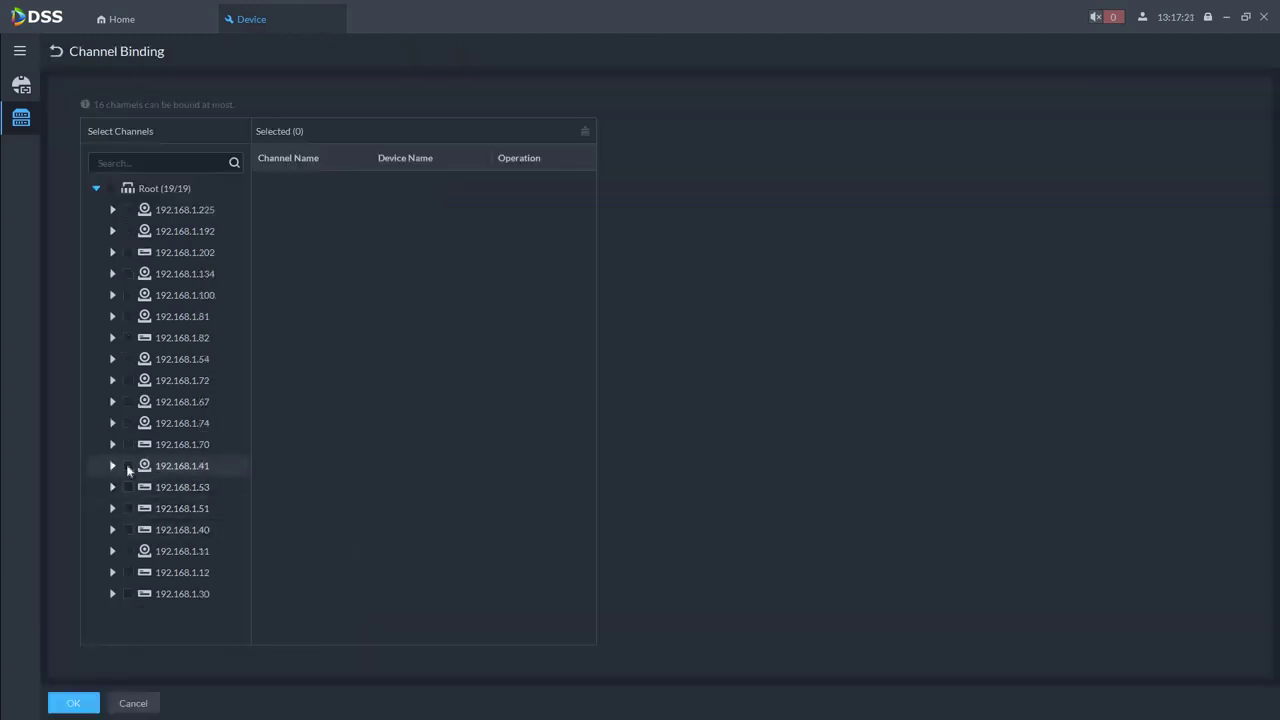
pyautogui.click(145, 487)
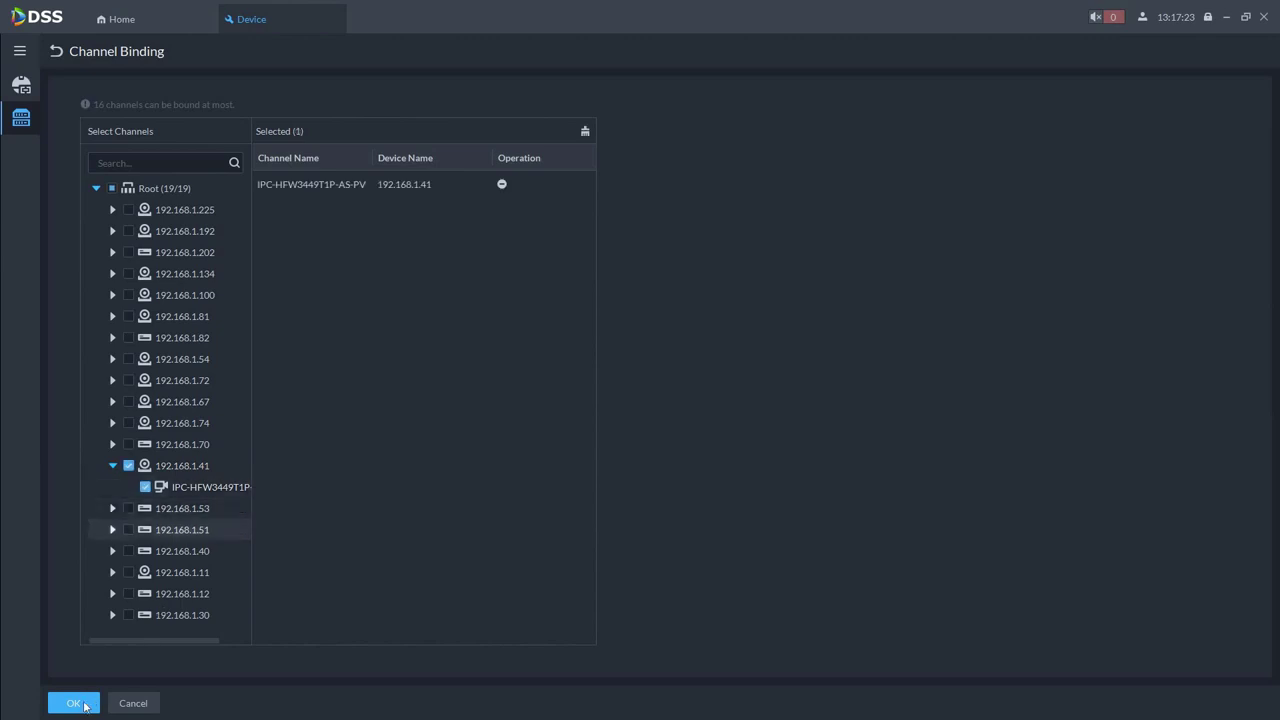
pyautogui.click(74, 704)
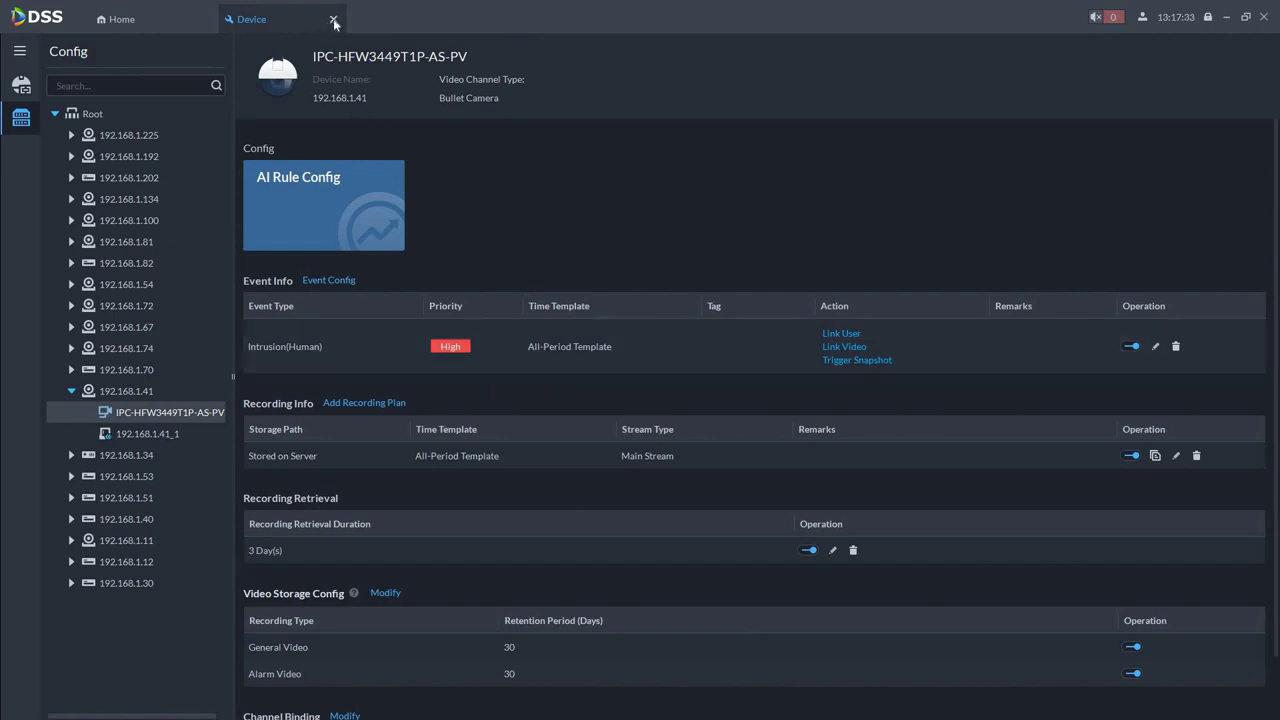
pyautogui.click(108, 20)
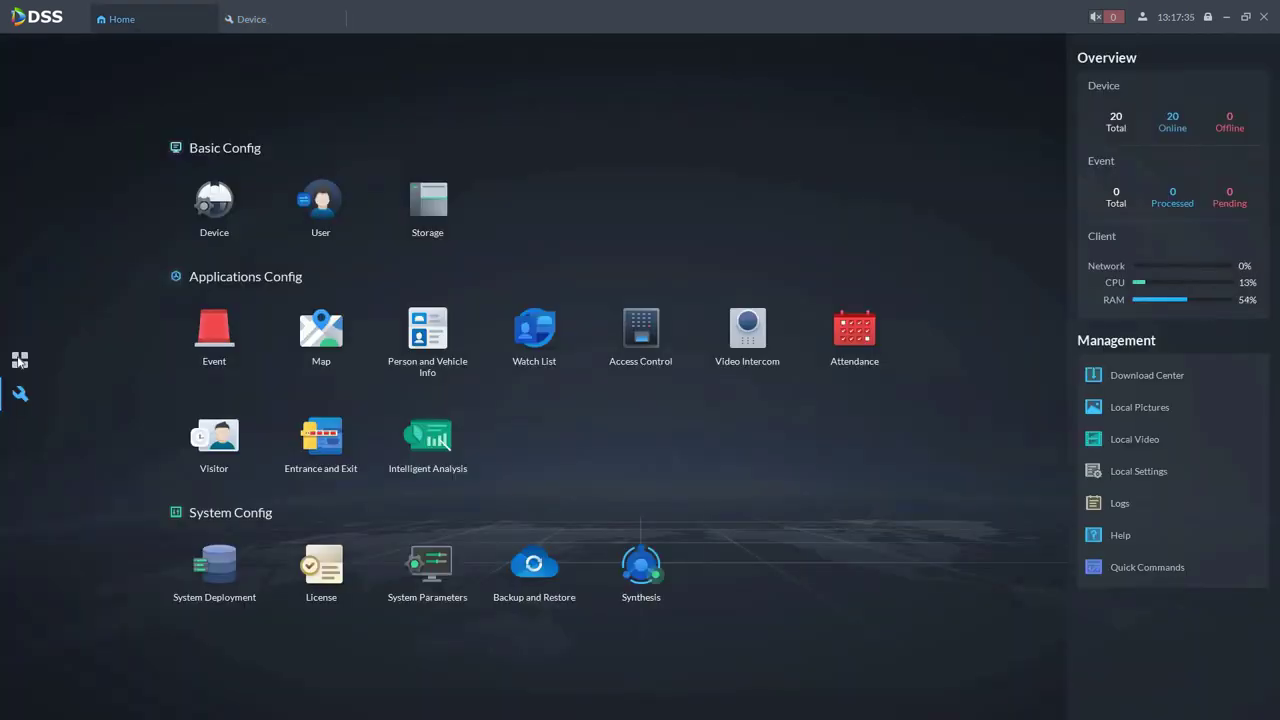